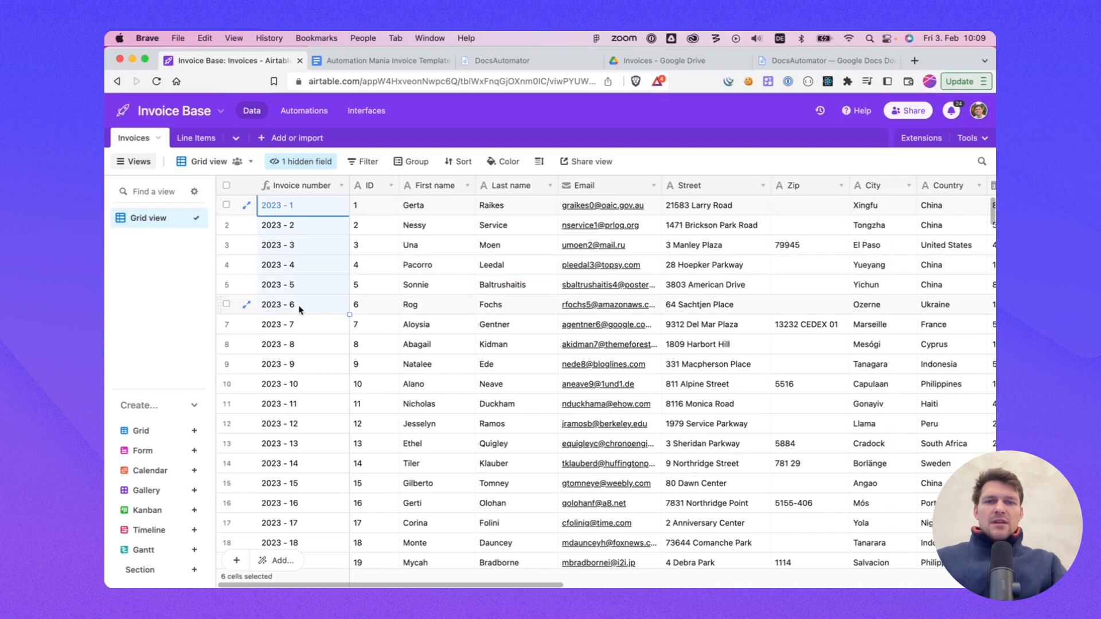
Step: Examine the Invoices table's client, address, country and invoice date fields
{"action": "left_click", "coordinate": [524, 225]}
{"action": "scroll", "coordinate": [635, 224], "scroll_direction": "right", "scroll_amount": 8}
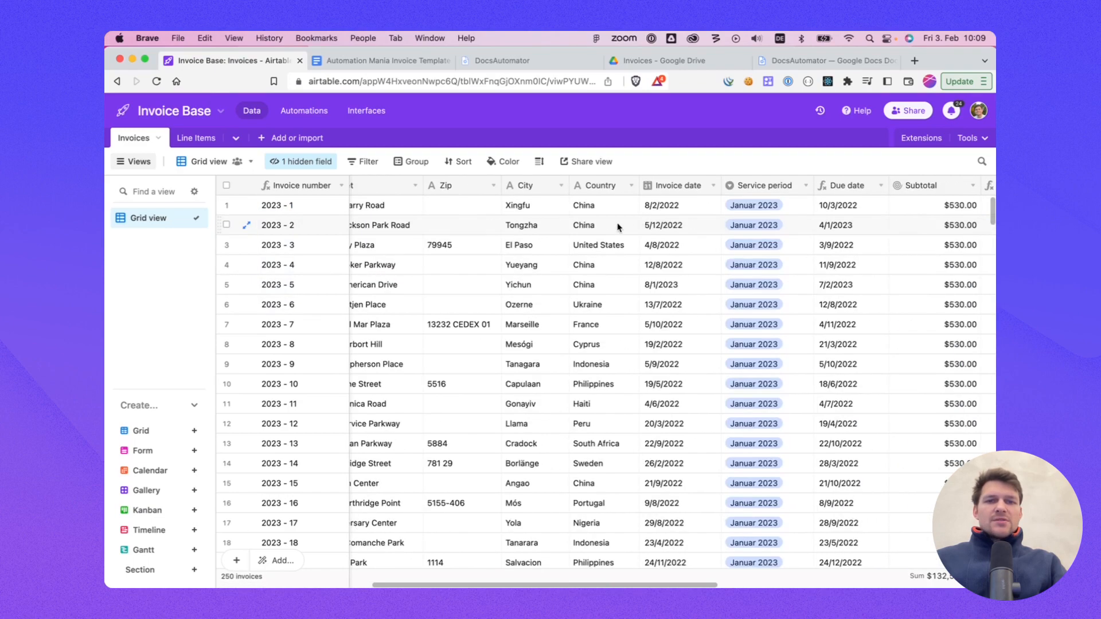
{"action": "scroll", "coordinate": [618, 228], "scroll_direction": "right", "scroll_amount": 2}
{"action": "left_click_drag", "start_coordinate": [591, 223], "coordinate": [583, 306]}
{"action": "left_click", "coordinate": [588, 265]}
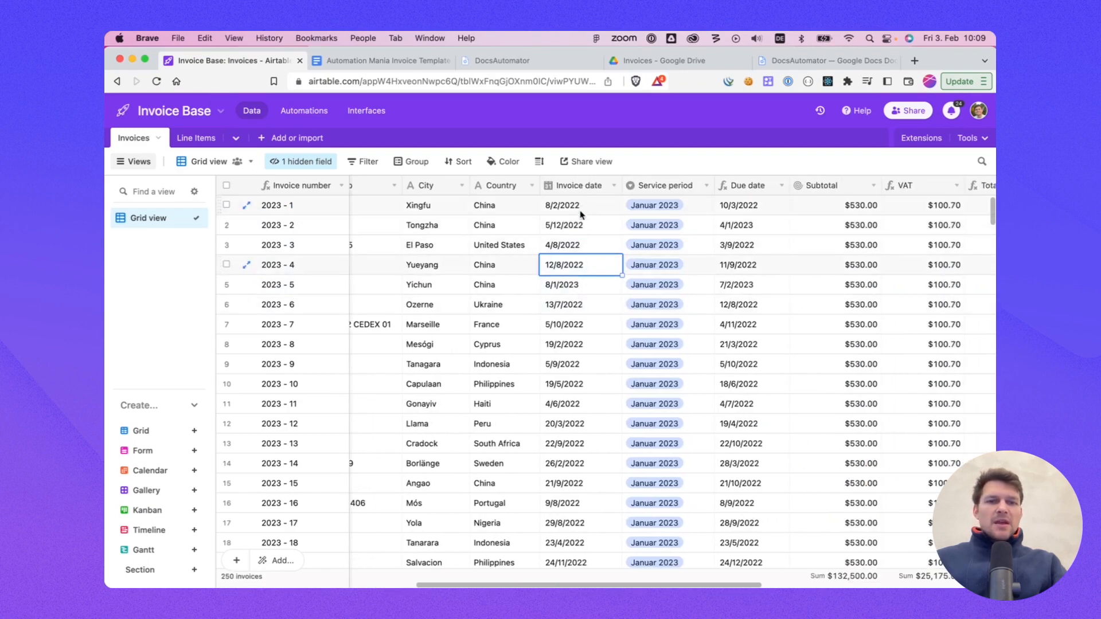
{"action": "left_click_drag", "start_coordinate": [585, 223], "coordinate": [591, 285]}
{"action": "left_click", "coordinate": [601, 247]}
{"action": "scroll", "coordinate": [705, 231], "scroll_direction": "right", "scroll_amount": 1}
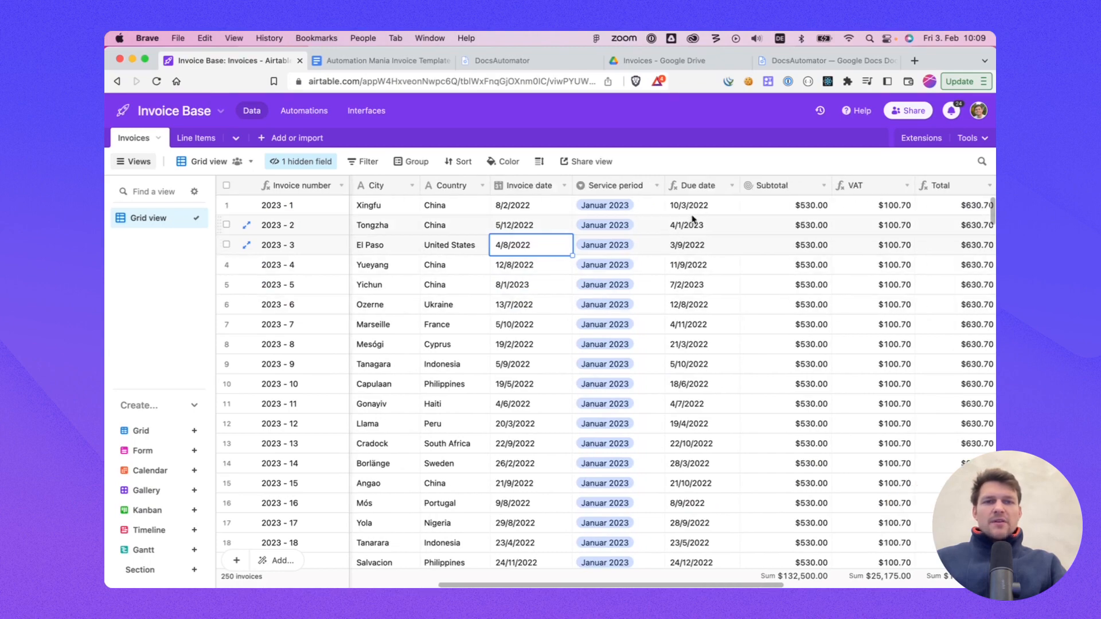
Step: Examine the Invoices table's due date, subtotal, VAT, total and line items fields
{"action": "left_click_drag", "start_coordinate": [694, 224], "coordinate": [701, 328]}
{"action": "left_click", "coordinate": [703, 213]}
{"action": "scroll", "coordinate": [699, 242], "scroll_direction": "right", "scroll_amount": 2}
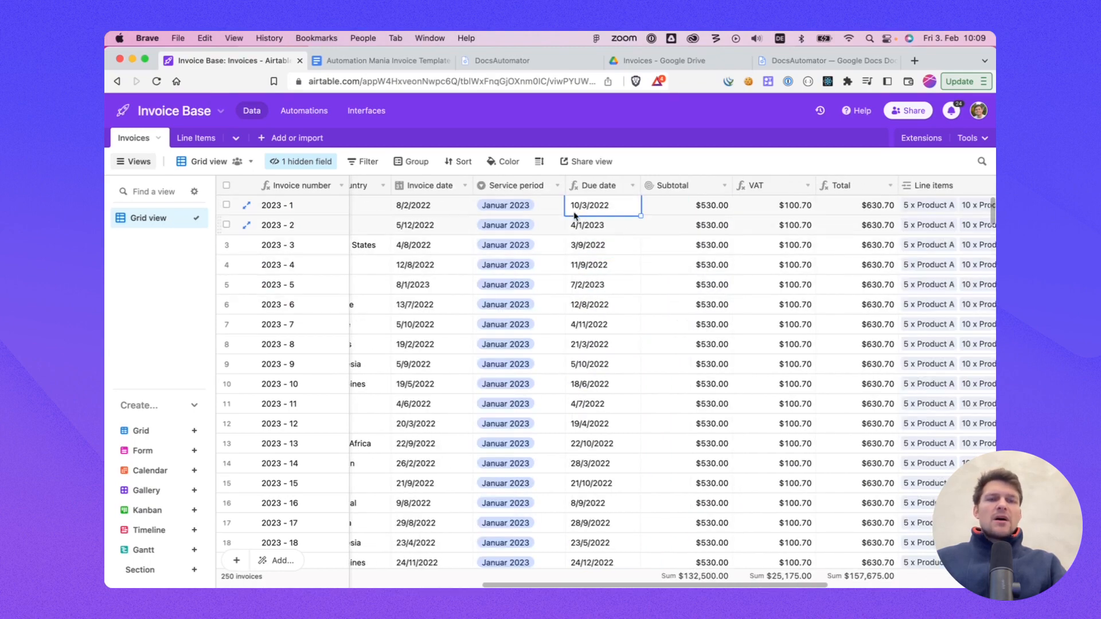
{"action": "left_click_drag", "start_coordinate": [641, 185], "coordinate": [691, 241]}
{"action": "scroll", "coordinate": [663, 228], "scroll_direction": "right", "scroll_amount": 2}
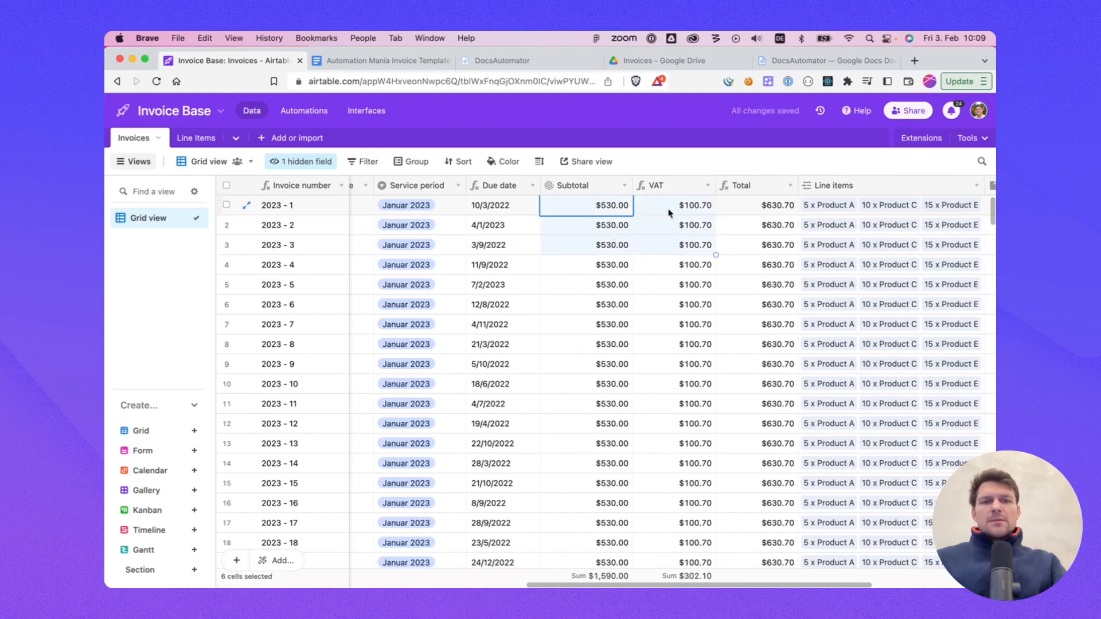
{"action": "left_click", "coordinate": [678, 244]}
{"action": "left_click", "coordinate": [688, 212]}
{"action": "left_click", "coordinate": [752, 211]}
{"action": "scroll", "coordinate": [708, 261], "scroll_direction": "right", "scroll_amount": 2}
{"action": "scroll", "coordinate": [708, 262], "scroll_direction": "left", "scroll_amount": 7}
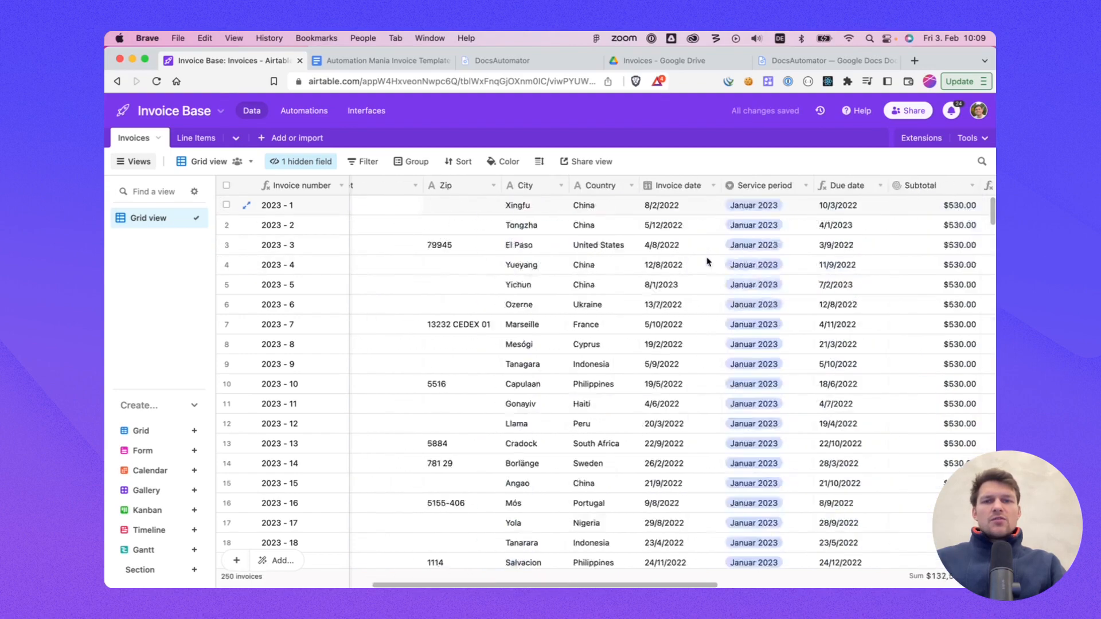
{"action": "scroll", "coordinate": [708, 262], "scroll_direction": "left", "scroll_amount": 6}
{"action": "left_click_drag", "start_coordinate": [352, 186], "coordinate": [350, 185]}
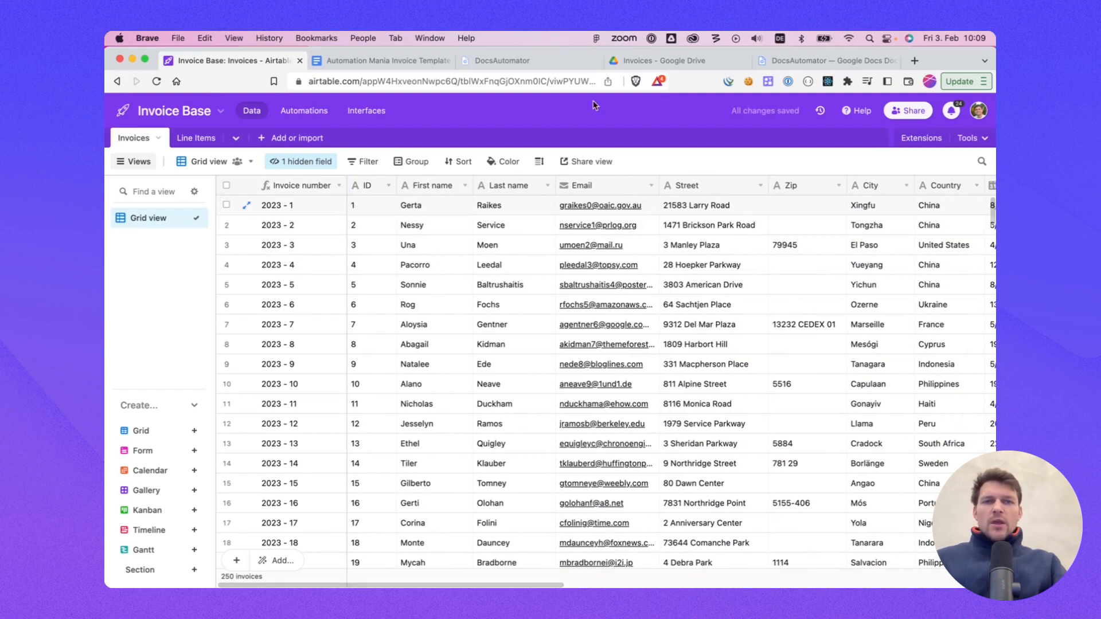
Step: Open the Automation Mania Invoice Template document and examine its company header line
{"action": "left_click", "coordinate": [792, 63]}
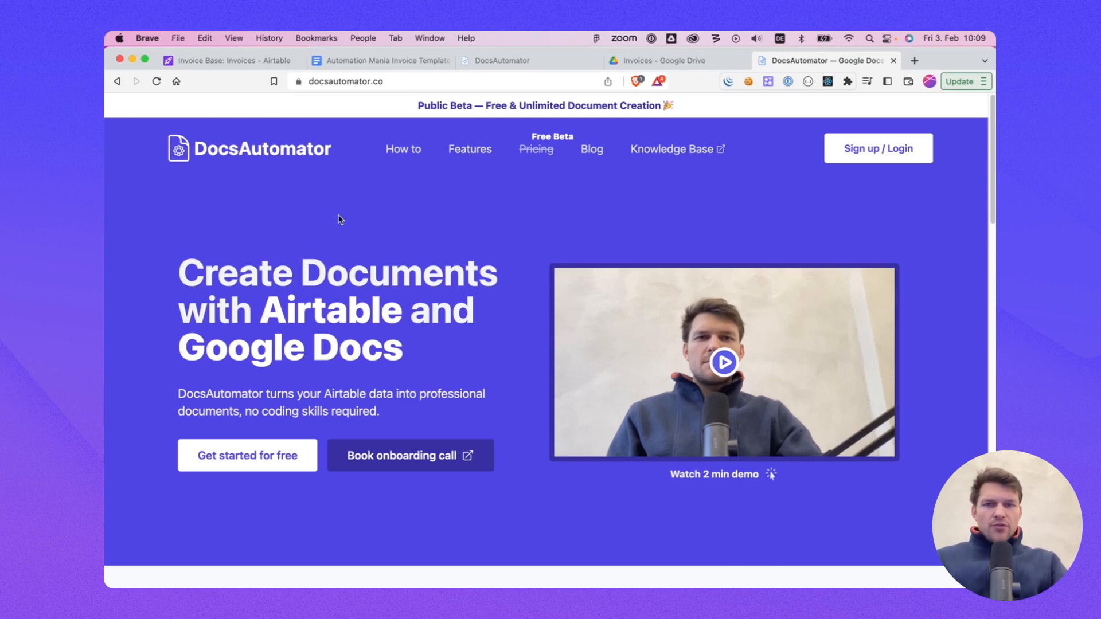
{"action": "left_click", "coordinate": [339, 60]}
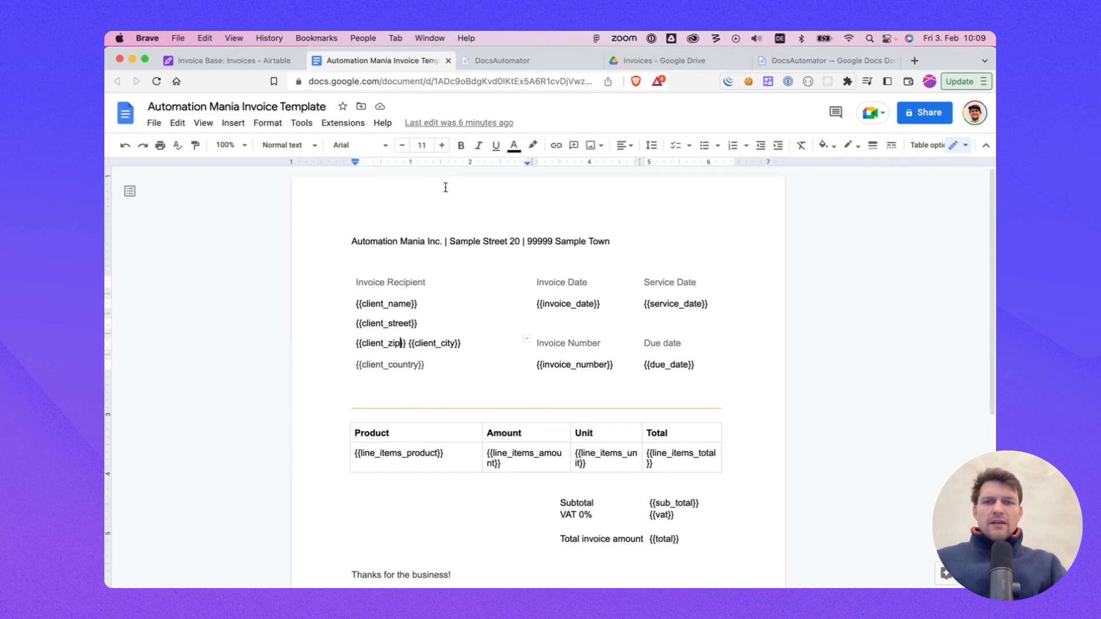
{"action": "scroll", "coordinate": [507, 265], "scroll_direction": "down", "scroll_amount": 1}
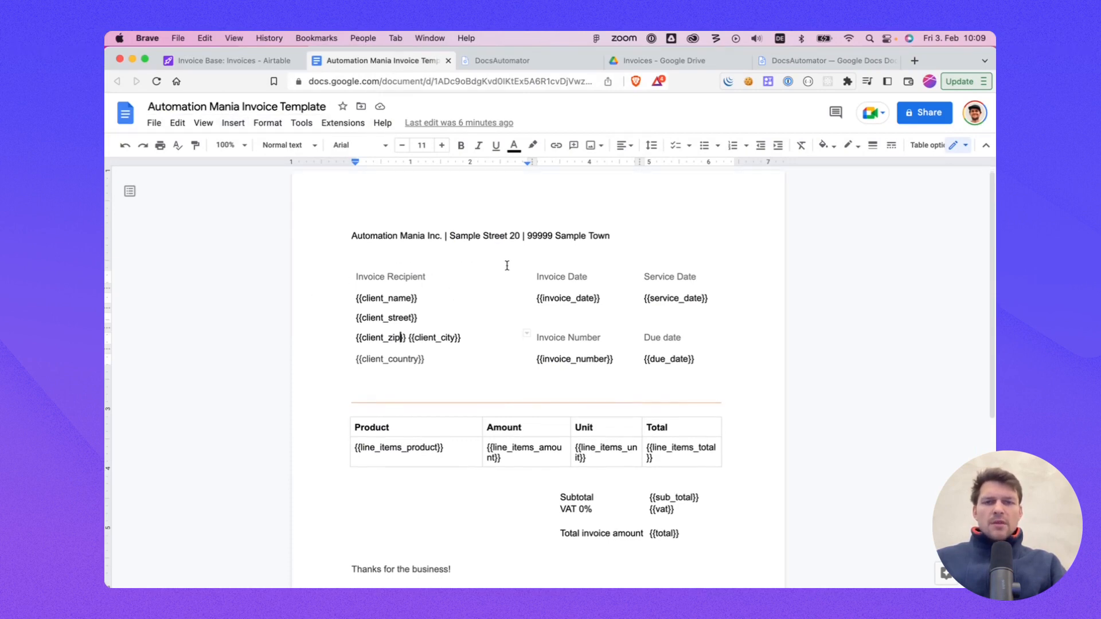
{"action": "scroll", "coordinate": [507, 264], "scroll_direction": "up", "scroll_amount": 1}
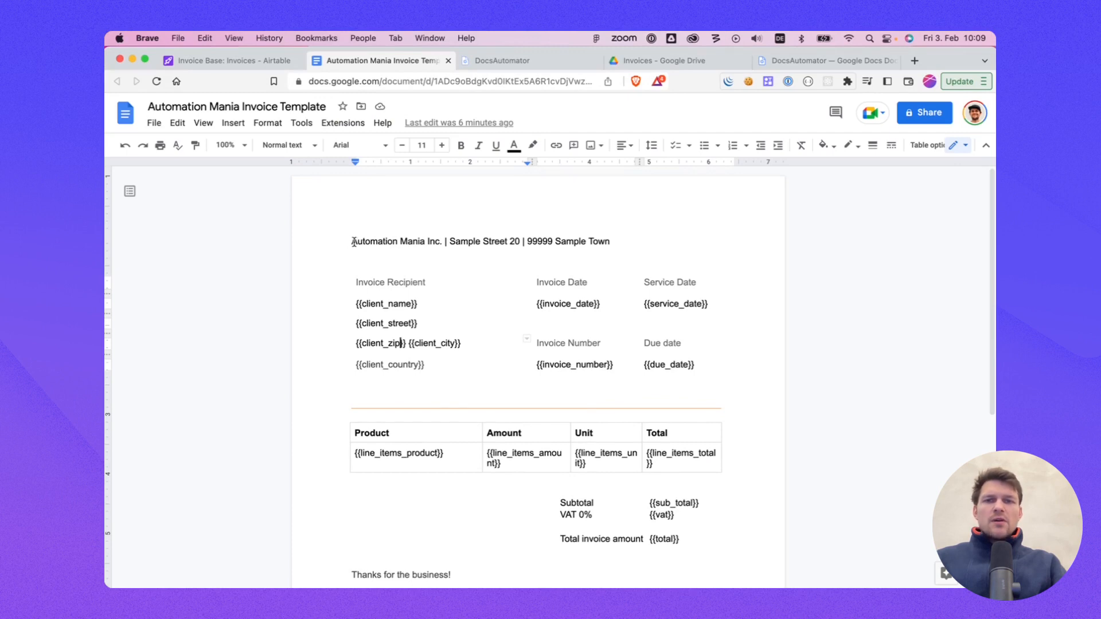
{"action": "left_click_drag", "start_coordinate": [352, 242], "coordinate": [440, 242]}
{"action": "left_click", "coordinate": [406, 243]}
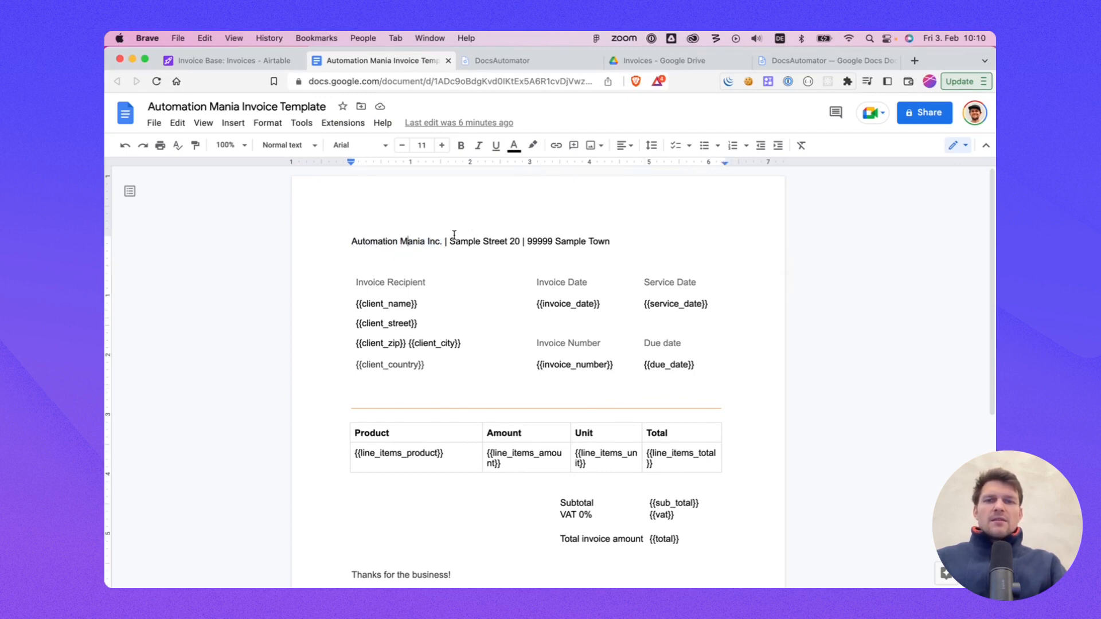
Step: Examine the template's client, date, invoice number placeholders and the line items table row
{"action": "left_click_drag", "start_coordinate": [452, 240], "coordinate": [537, 243]}
{"action": "left_click", "coordinate": [536, 257]}
{"action": "scroll", "coordinate": [480, 290], "scroll_direction": "down", "scroll_amount": 4}
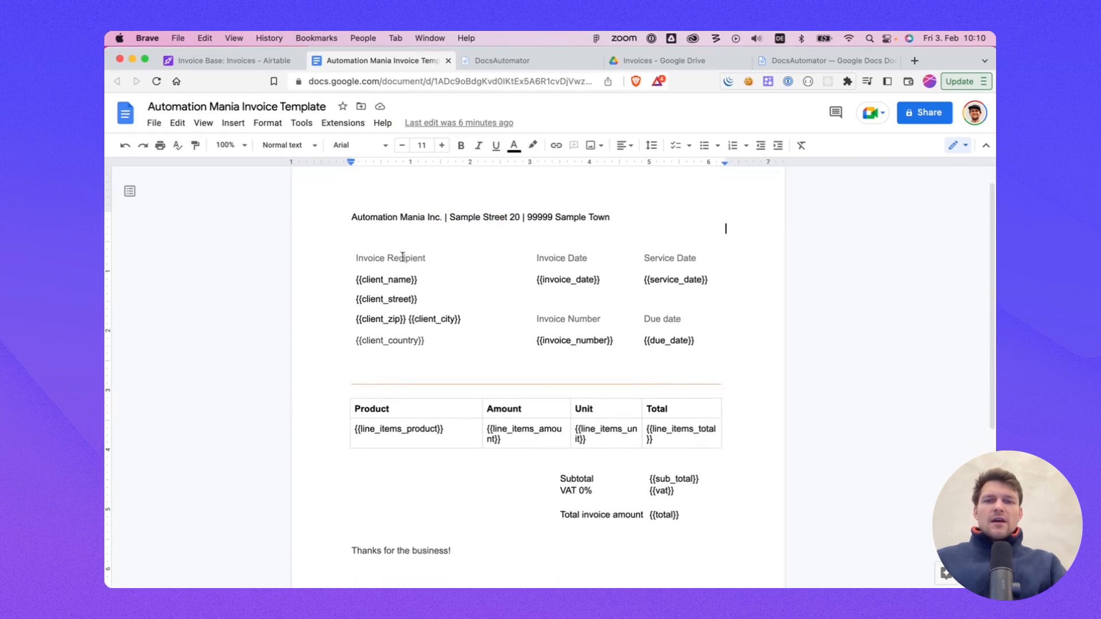
{"action": "scroll", "coordinate": [571, 411], "scroll_direction": "up", "scroll_amount": 4}
{"action": "scroll", "coordinate": [435, 315], "scroll_direction": "down", "scroll_amount": 1}
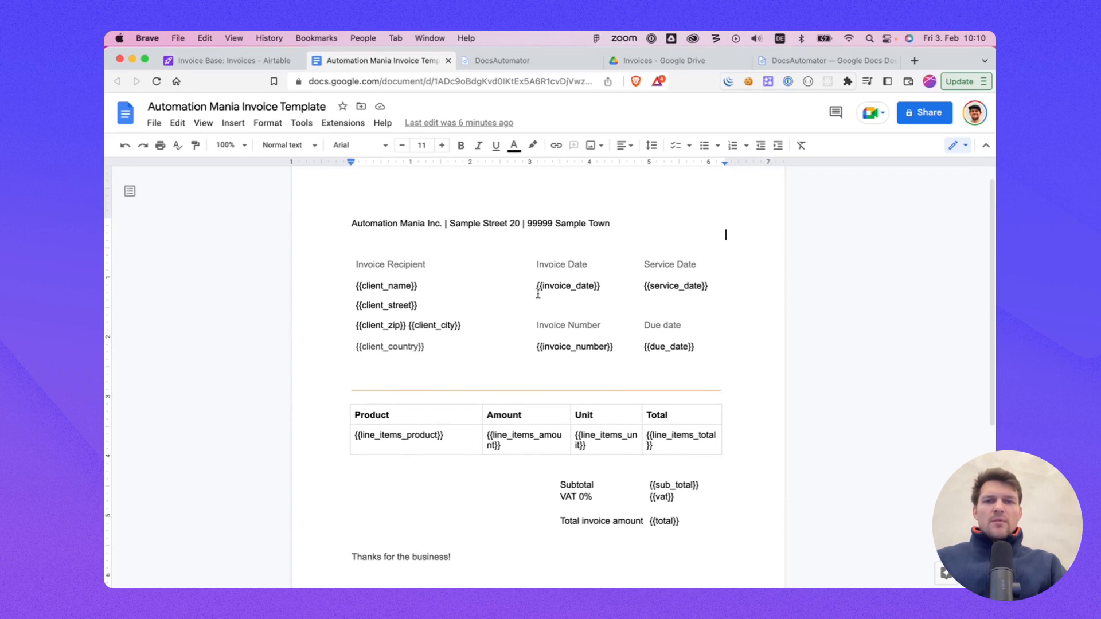
{"action": "left_click", "coordinate": [659, 286]}
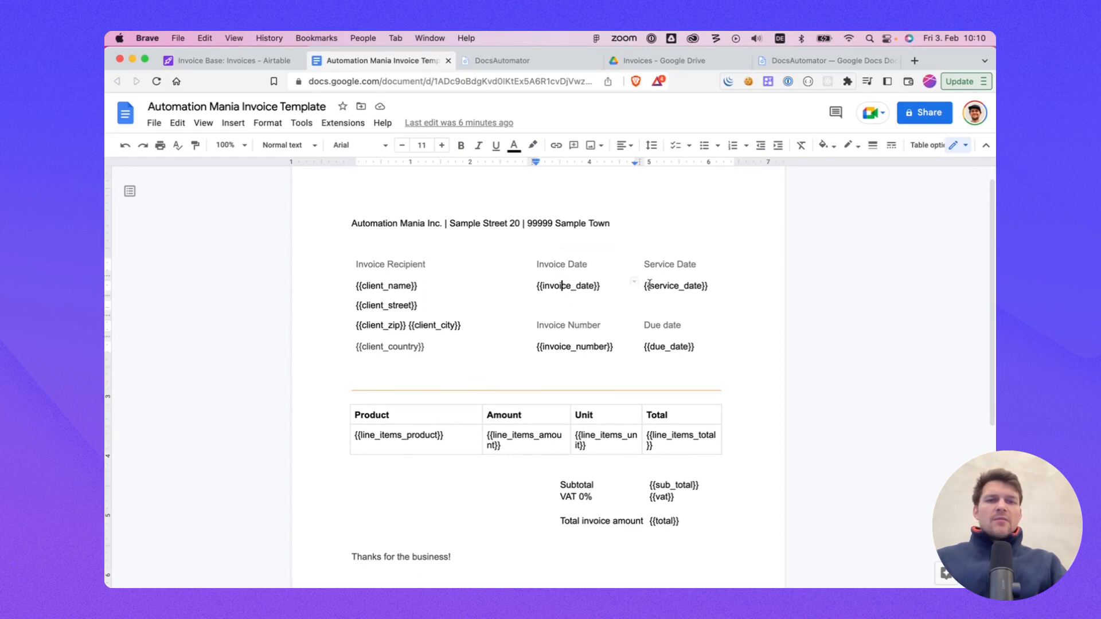
{"action": "left_click", "coordinate": [589, 343]}
{"action": "left_click", "coordinate": [675, 347]}
{"action": "scroll", "coordinate": [575, 393], "scroll_direction": "down", "scroll_amount": 1}
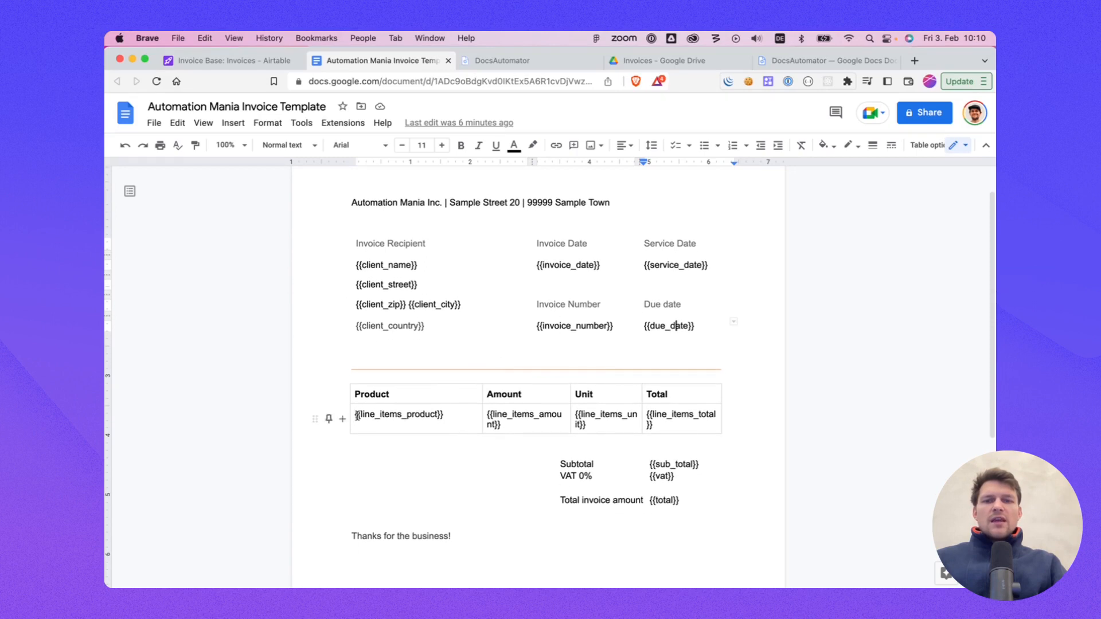
{"action": "left_click_drag", "start_coordinate": [356, 416], "coordinate": [596, 422]}
{"action": "scroll", "coordinate": [561, 359], "scroll_direction": "down", "scroll_amount": 2}
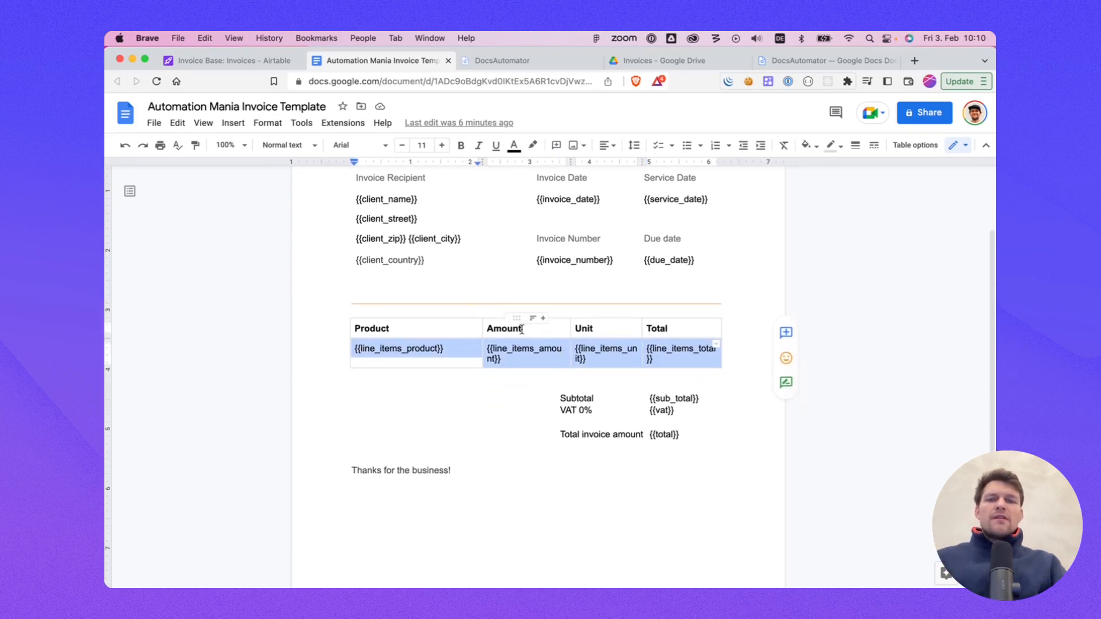
Step: Widen the Line items column in the Invoices table
{"action": "left_click", "coordinate": [256, 65]}
{"action": "scroll", "coordinate": [545, 257], "scroll_direction": "right", "scroll_amount": 15}
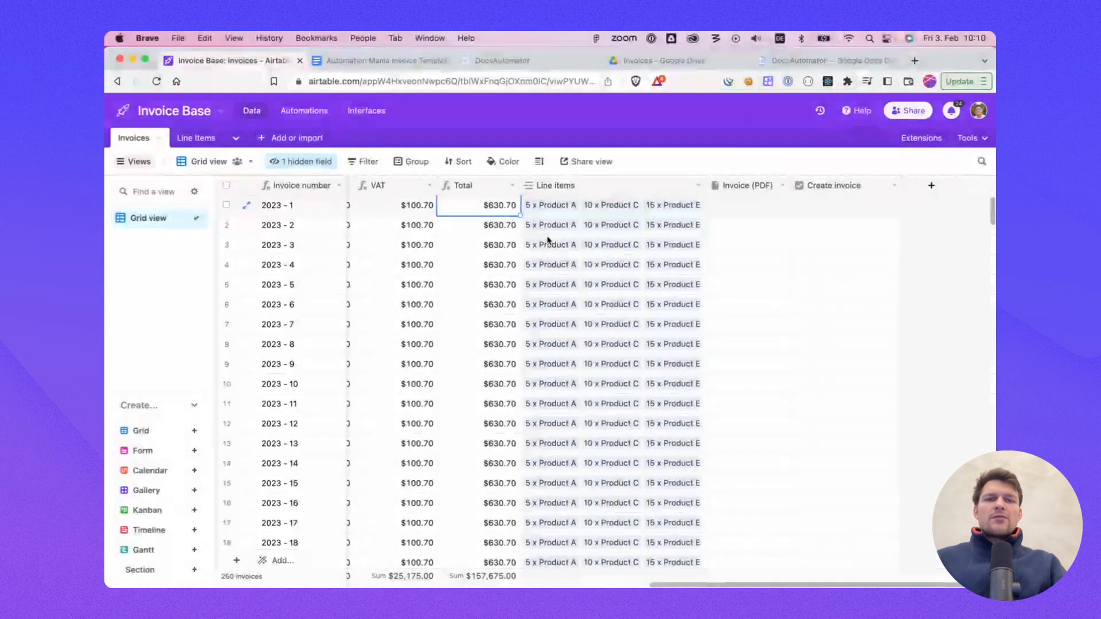
{"action": "left_click_drag", "start_coordinate": [701, 185], "coordinate": [718, 186]}
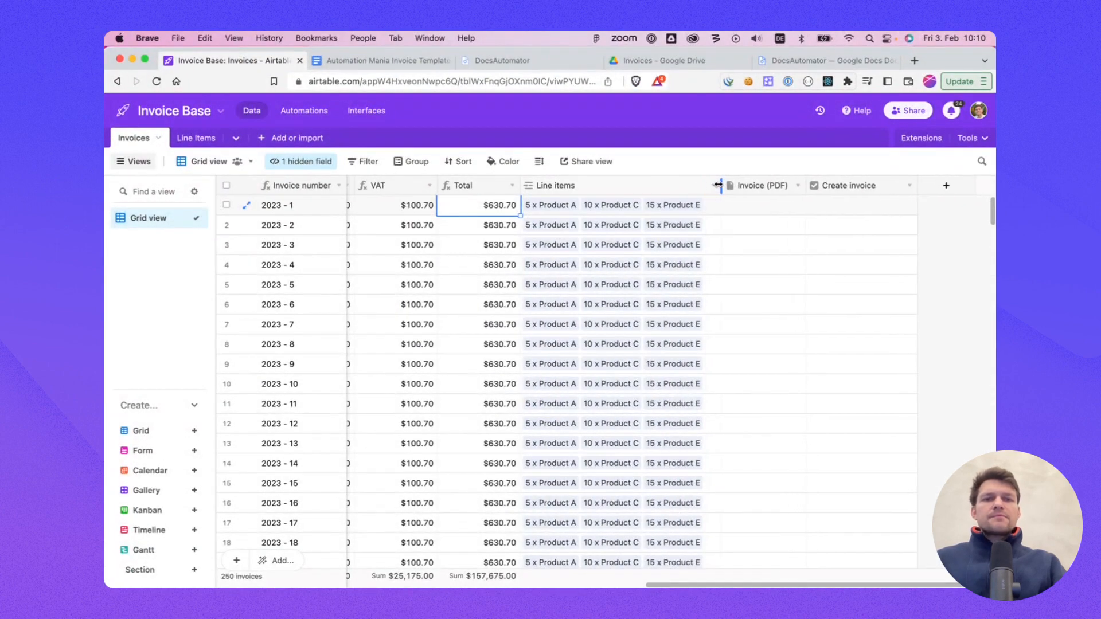
Step: Examine the Line Items table's name, product, amount, unit price, total and linked invoices fields
{"action": "left_click", "coordinate": [605, 189]}
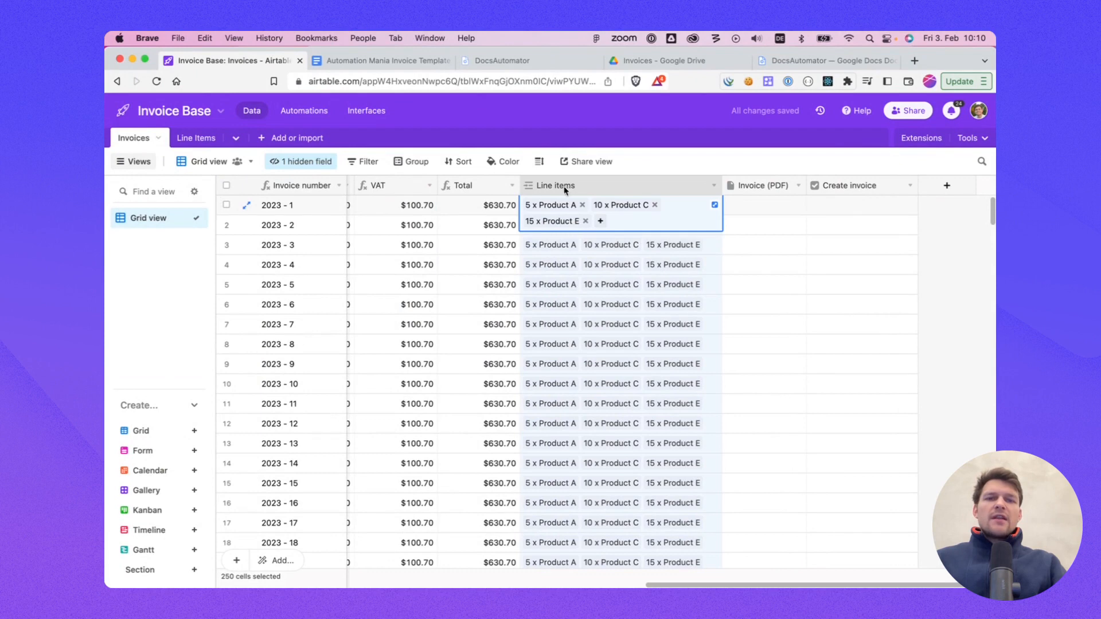
{"action": "left_click", "coordinate": [194, 138]}
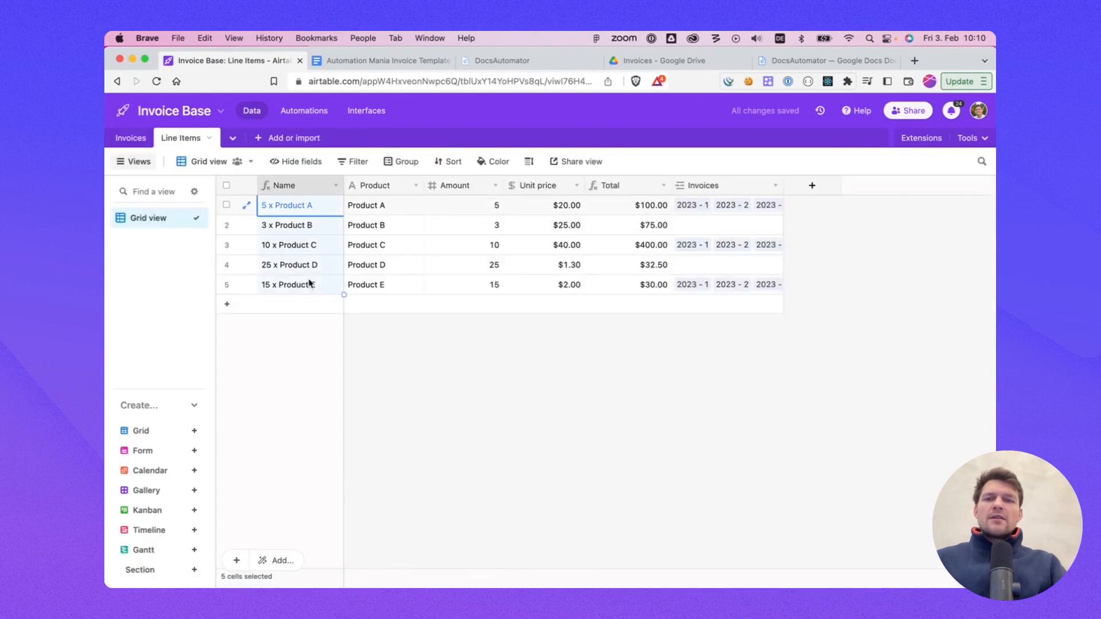
{"action": "left_click", "coordinate": [381, 263]}
{"action": "left_click", "coordinate": [387, 208]}
{"action": "left_click_drag", "start_coordinate": [386, 208], "coordinate": [389, 283]}
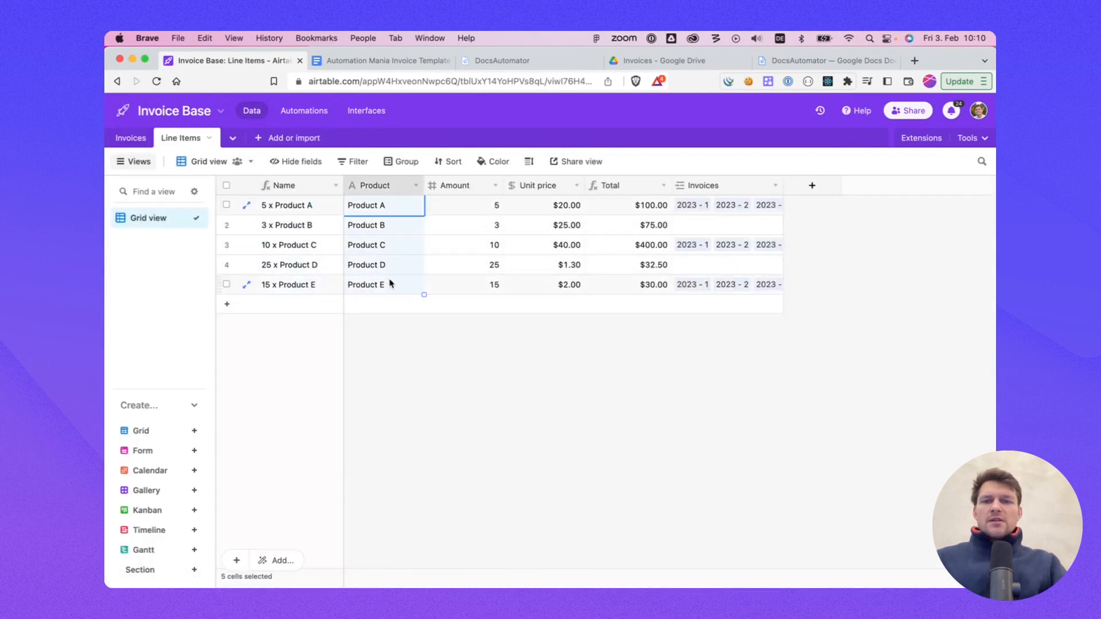
{"action": "left_click", "coordinate": [387, 247]}
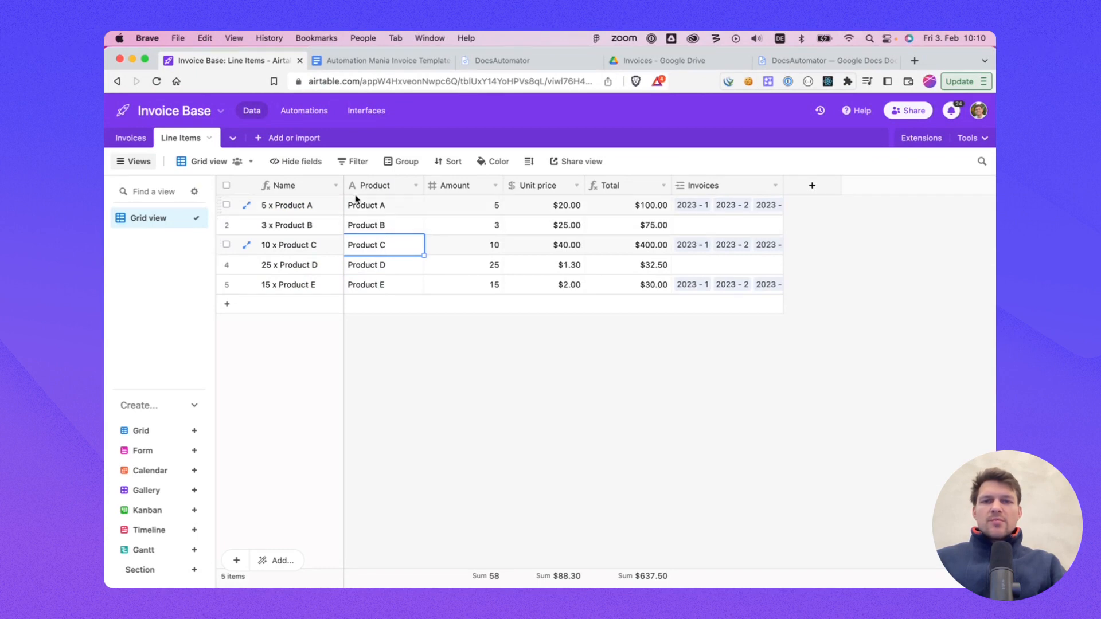
{"action": "left_click", "coordinate": [133, 139]}
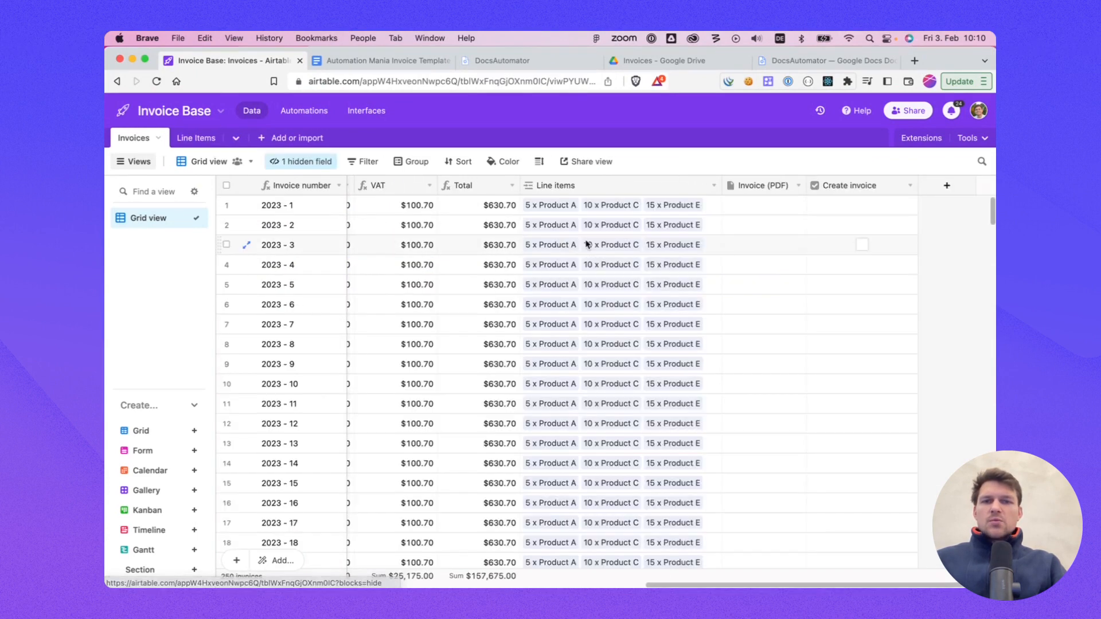
Step: Review the linked line items of the first invoice record in the Invoices table
{"action": "left_click_drag", "start_coordinate": [721, 185], "coordinate": [717, 185]}
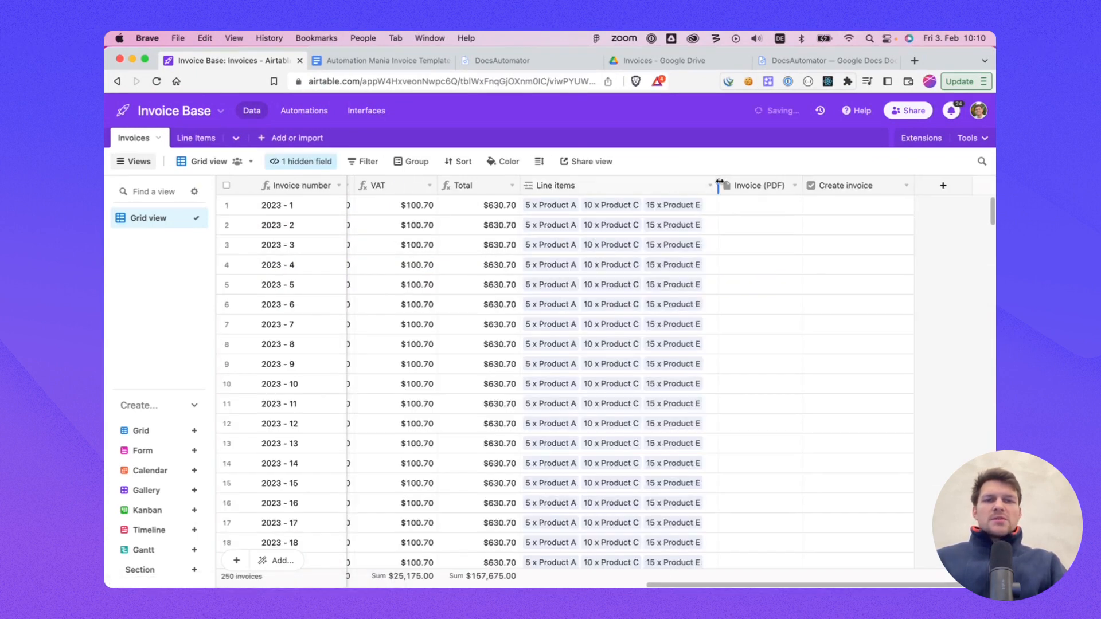
{"action": "left_click", "coordinate": [196, 138]}
{"action": "left_click", "coordinate": [131, 138]}
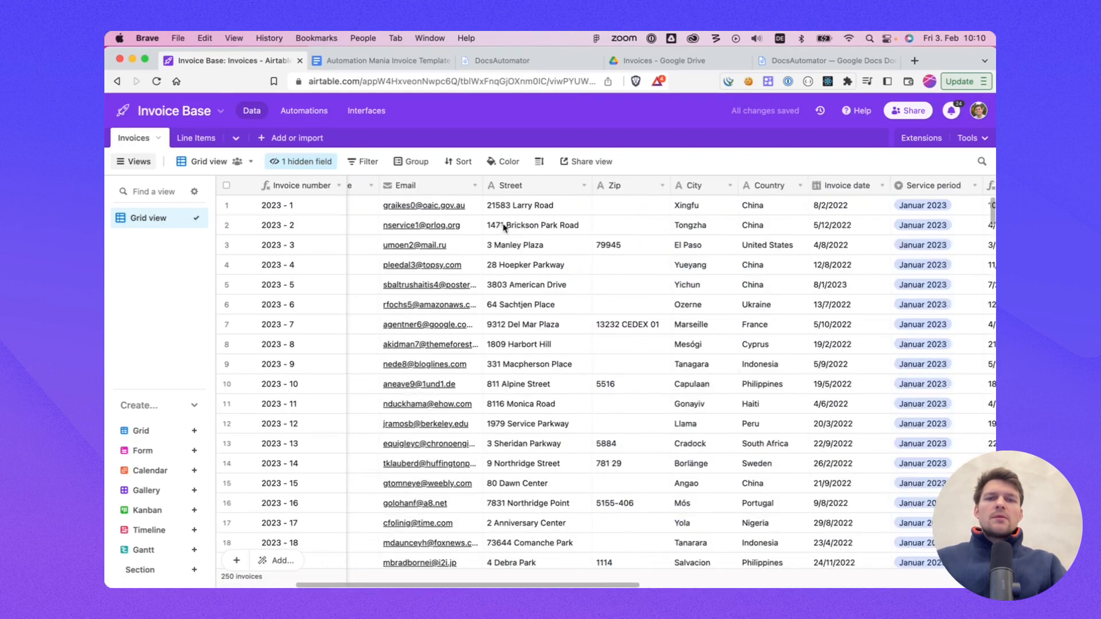
{"action": "scroll", "coordinate": [561, 233], "scroll_direction": "right", "scroll_amount": 5}
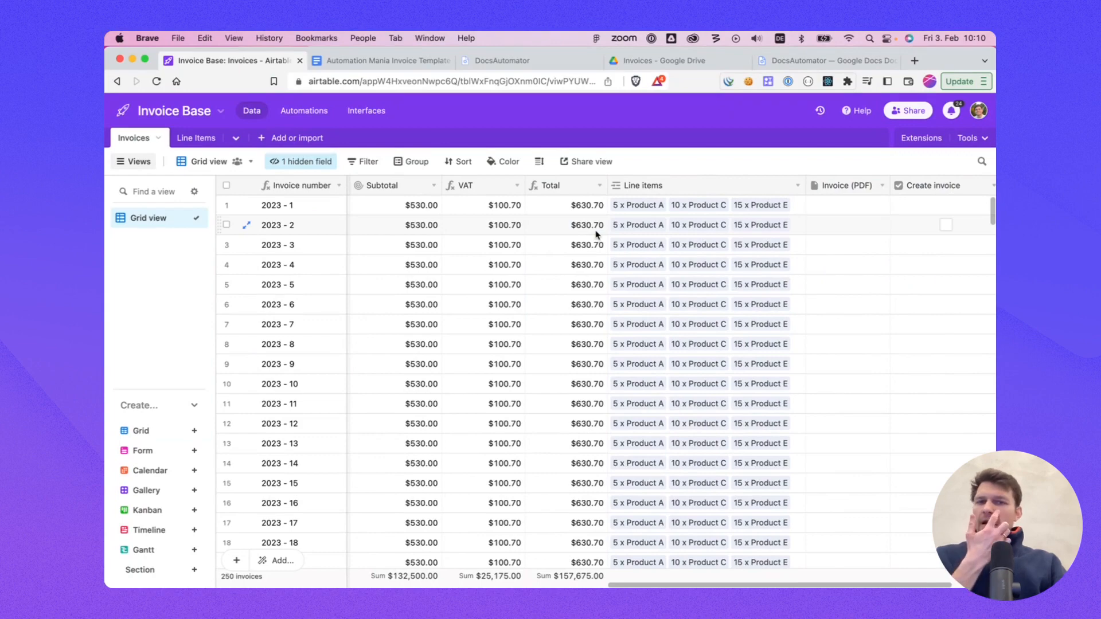
{"action": "left_click", "coordinate": [643, 185]}
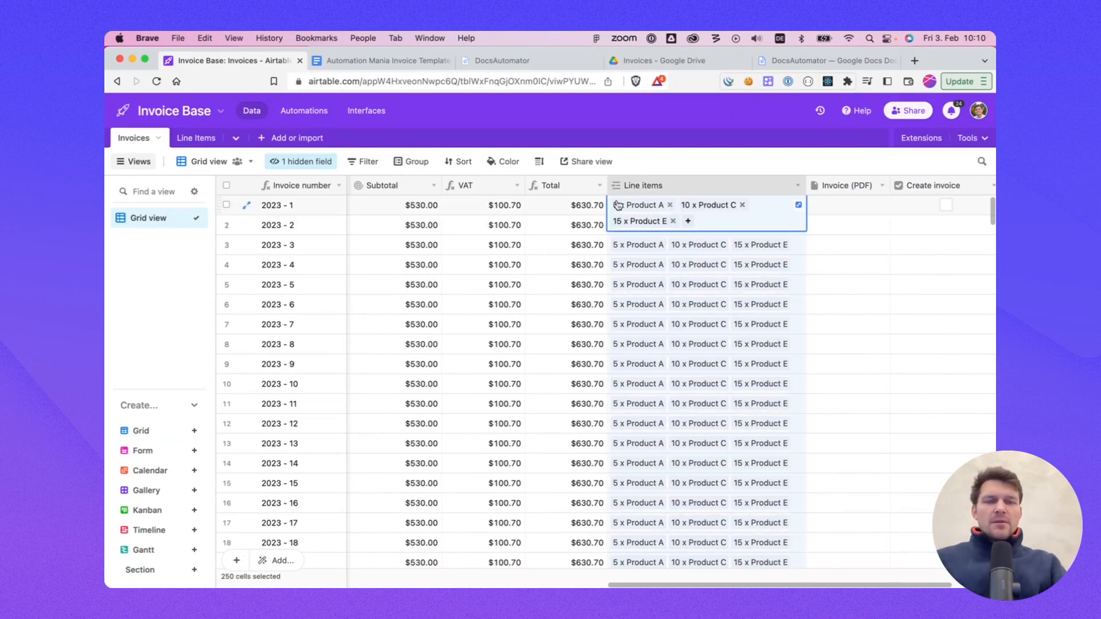
Step: Compare the template's line items row and subtotal, VAT and total placeholders
{"action": "left_click", "coordinate": [379, 61]}
{"action": "left_click", "coordinate": [448, 351]}
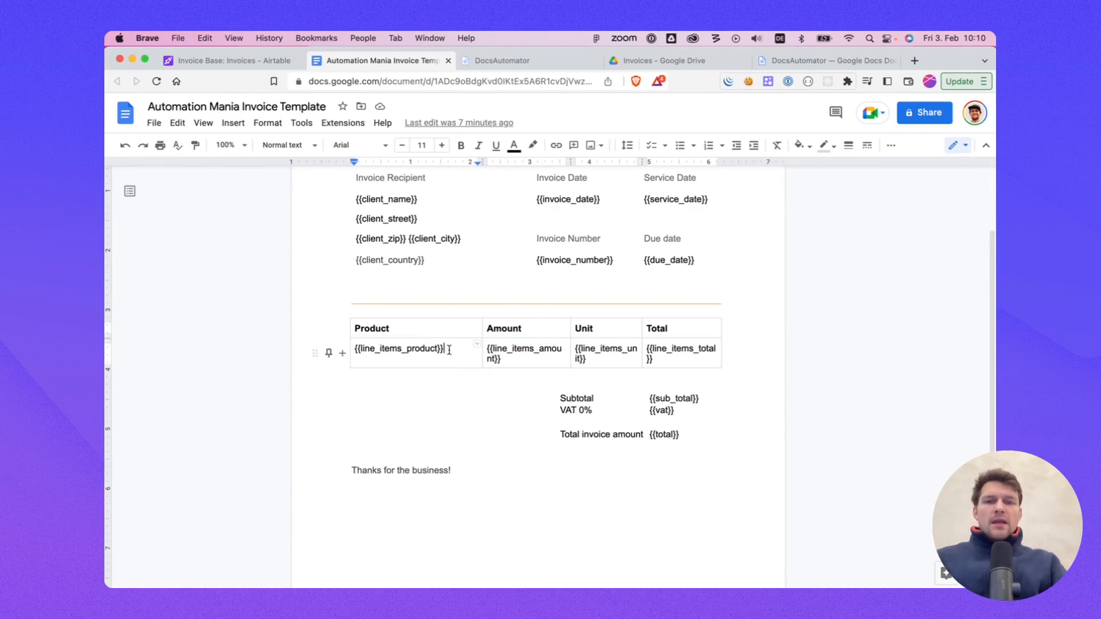
{"action": "left_click", "coordinate": [571, 410]}
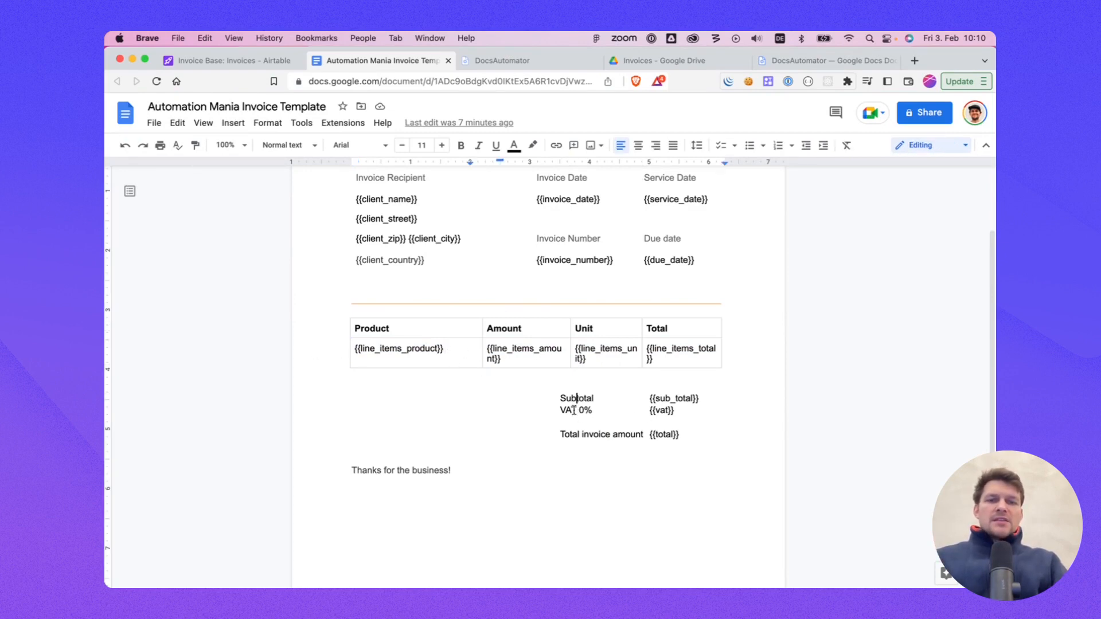
Step: Select the Subtotal column in the Invoices table
{"action": "left_click", "coordinate": [232, 60]}
{"action": "left_click", "coordinate": [580, 219]}
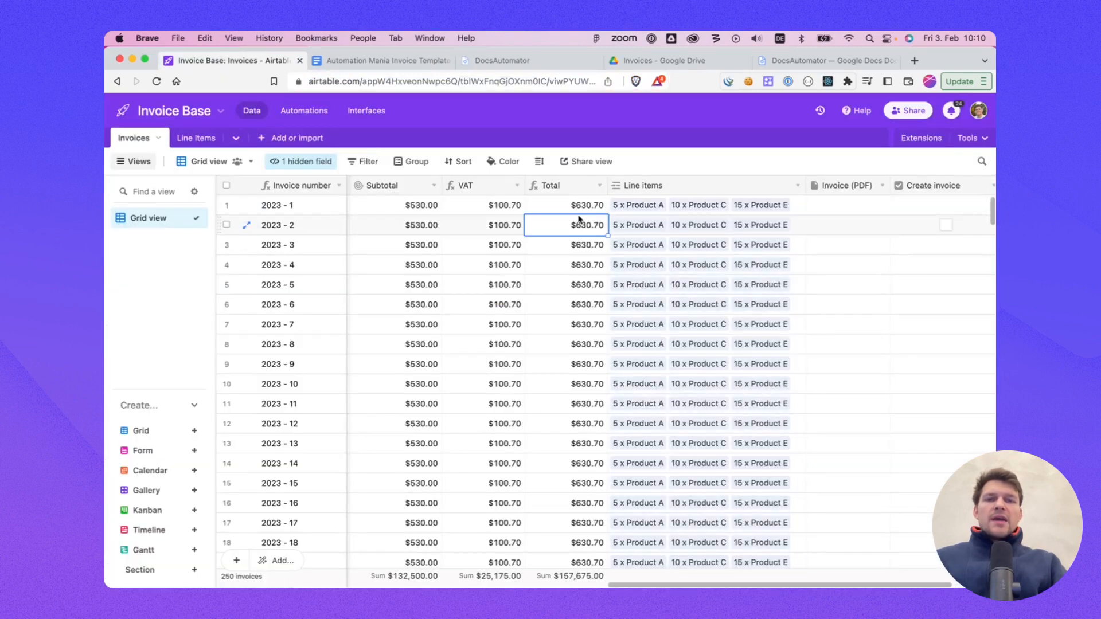
{"action": "left_click", "coordinate": [665, 232]}
{"action": "left_click", "coordinate": [407, 210]}
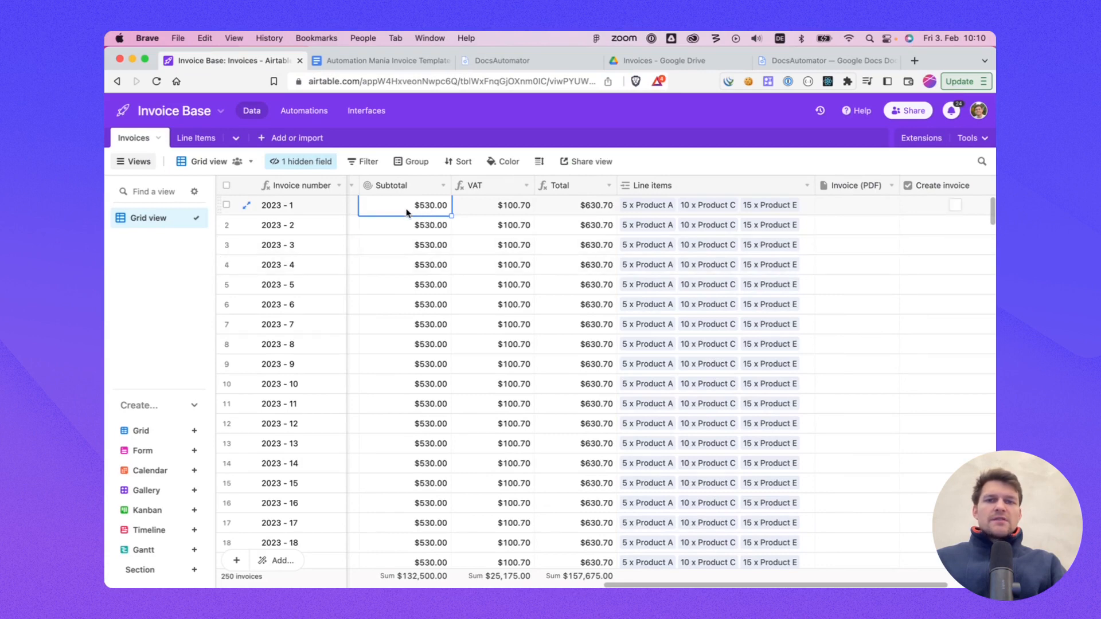
{"action": "left_click", "coordinate": [395, 184]}
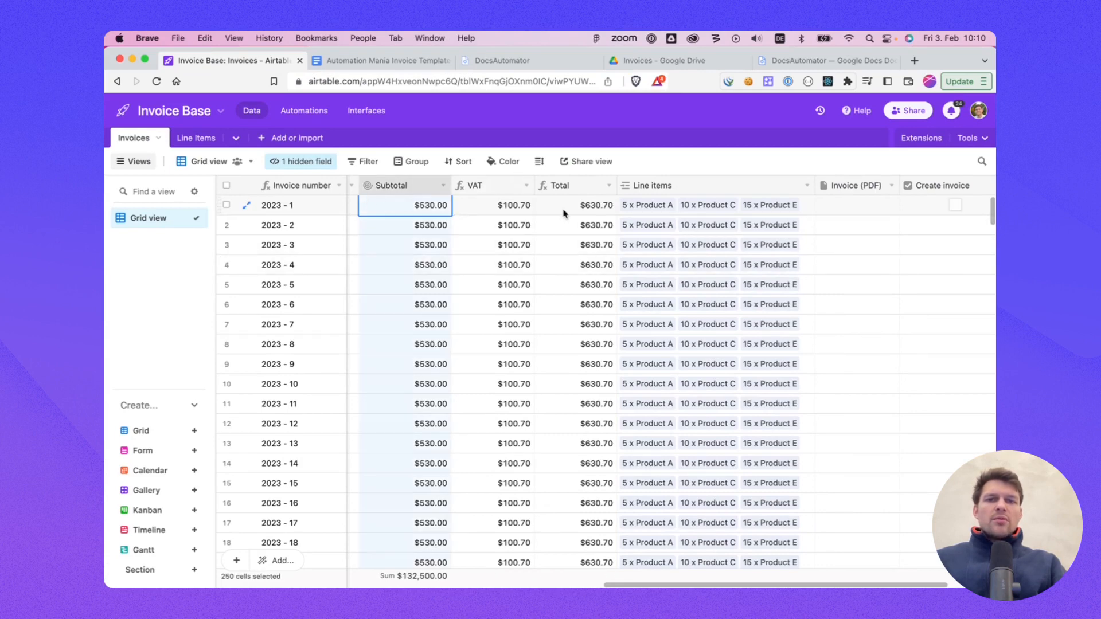
Step: Inspect the Subtotal rollup field's configuration without saving changes
{"action": "right_click", "coordinate": [401, 192]}
{"action": "left_click", "coordinate": [419, 218]}
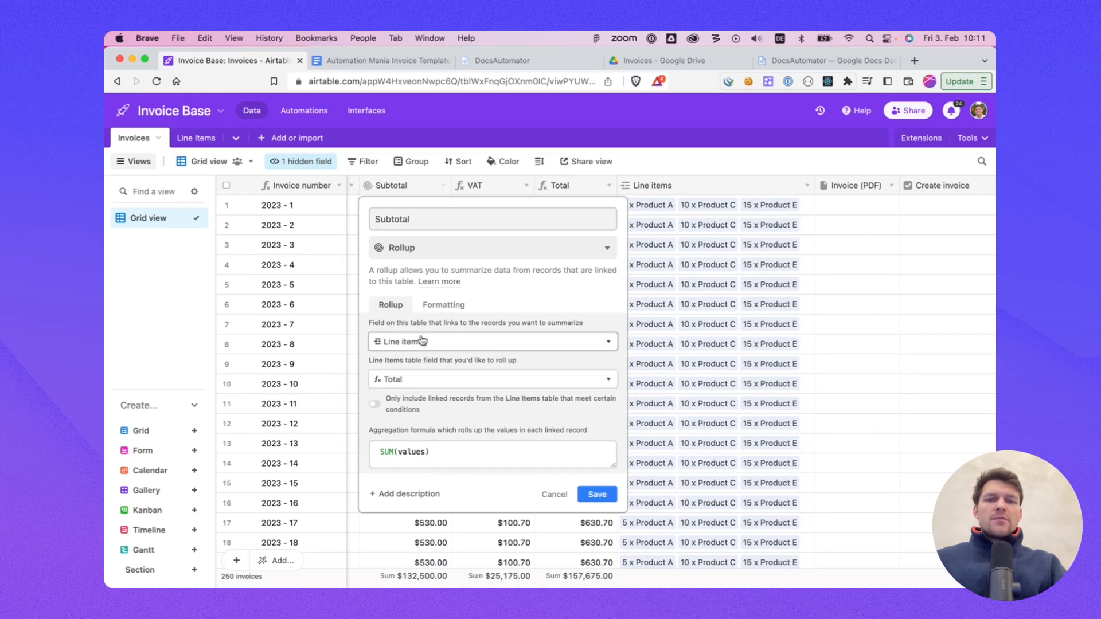
{"action": "left_click", "coordinate": [554, 494]}
Step: Inspect the VAT and Total formula fields' configuration without saving changes
{"action": "left_click", "coordinate": [476, 185]}
{"action": "scroll", "coordinate": [503, 241], "scroll_direction": "left", "scroll_amount": 1}
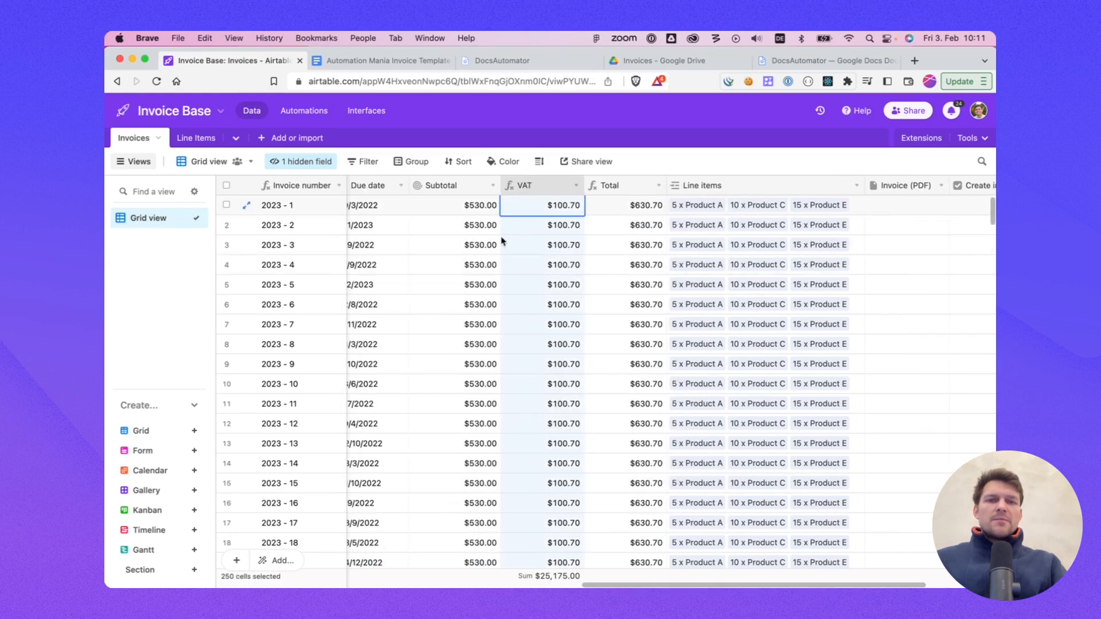
{"action": "left_click", "coordinate": [479, 205]}
{"action": "left_click", "coordinate": [631, 185]}
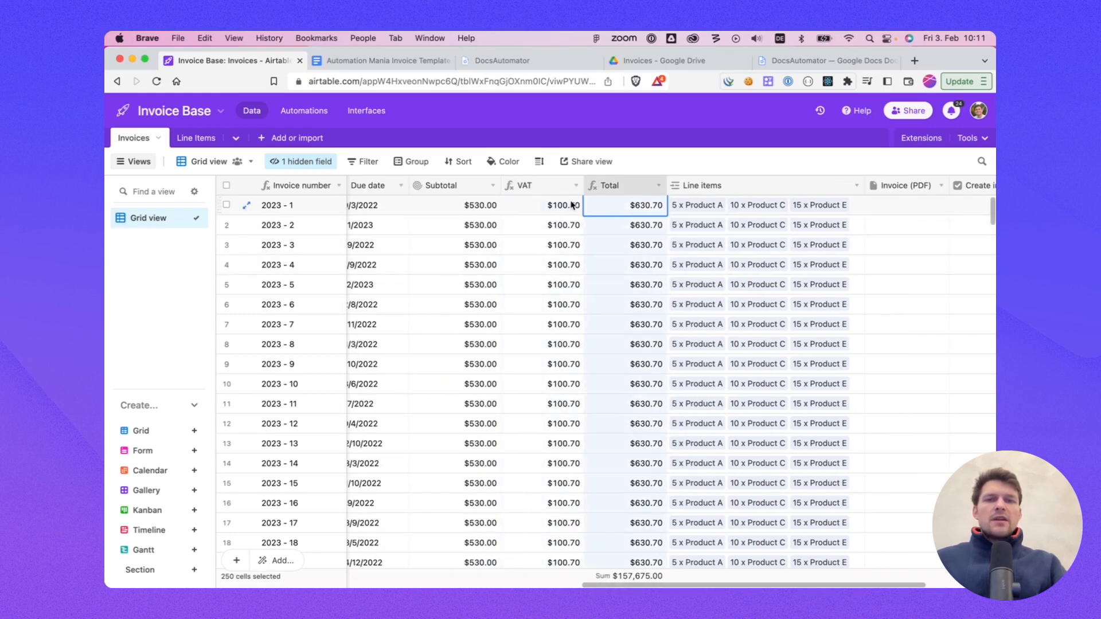
{"action": "left_click", "coordinate": [442, 189]}
{"action": "left_click", "coordinate": [526, 189]}
{"action": "right_click", "coordinate": [625, 188]}
{"action": "left_click", "coordinate": [628, 213]}
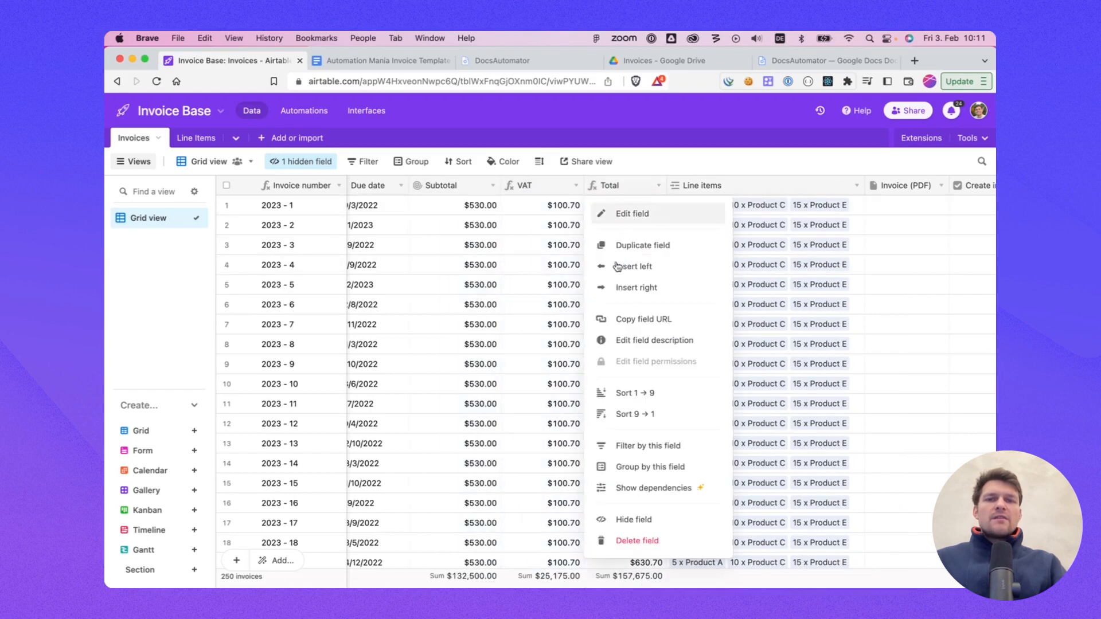
{"action": "left_click", "coordinate": [510, 326]}
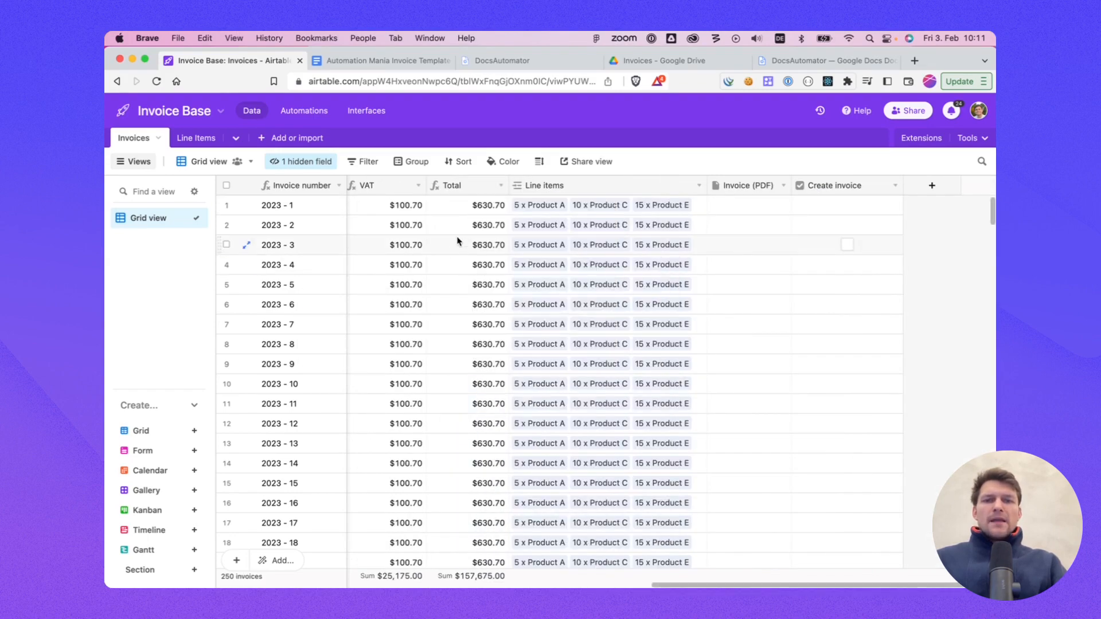
{"action": "scroll", "coordinate": [502, 215], "scroll_direction": "left", "scroll_amount": 3}
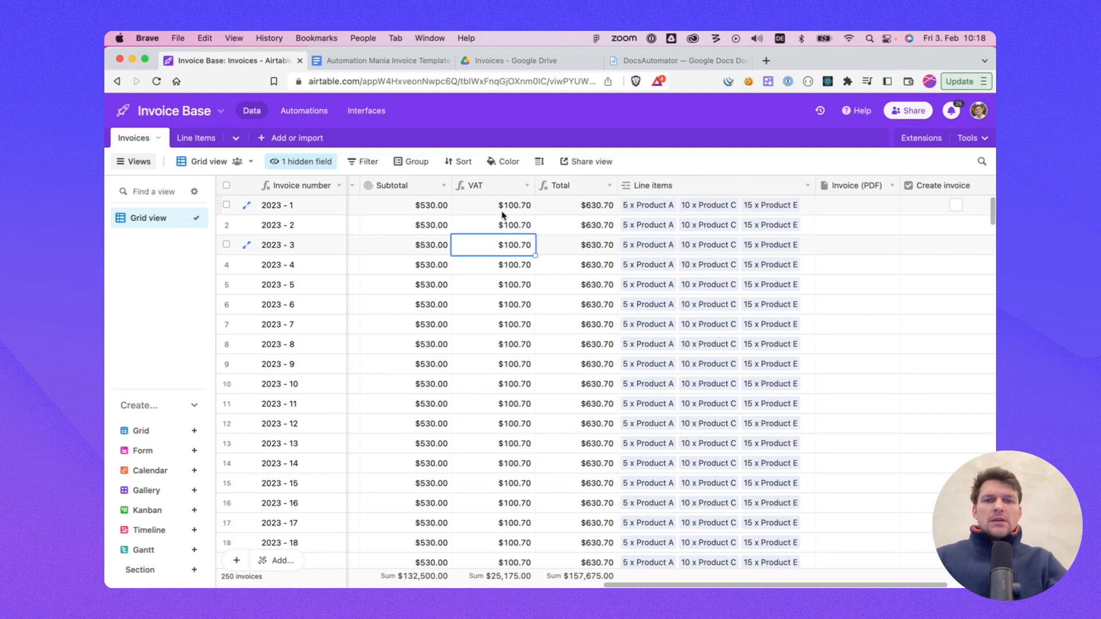
{"action": "left_click", "coordinate": [500, 211]}
{"action": "left_click", "coordinate": [573, 243]}
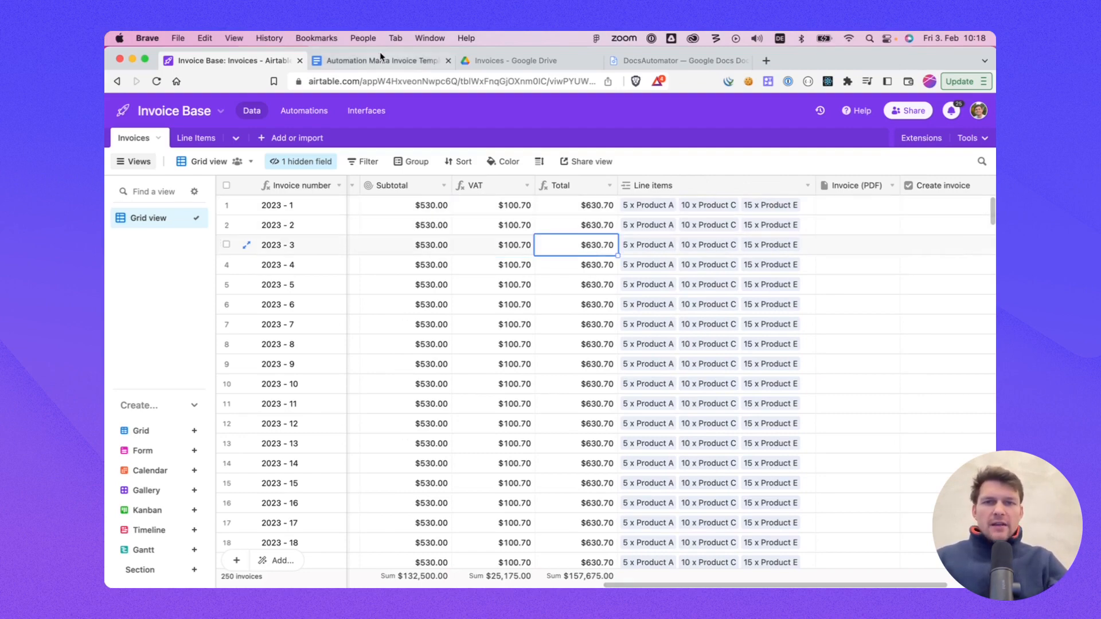
Step: Switch to the DocsAutomator website, log in, and open the connected accounts settings
{"action": "left_click", "coordinate": [380, 59]}
{"action": "left_click", "coordinate": [271, 62]}
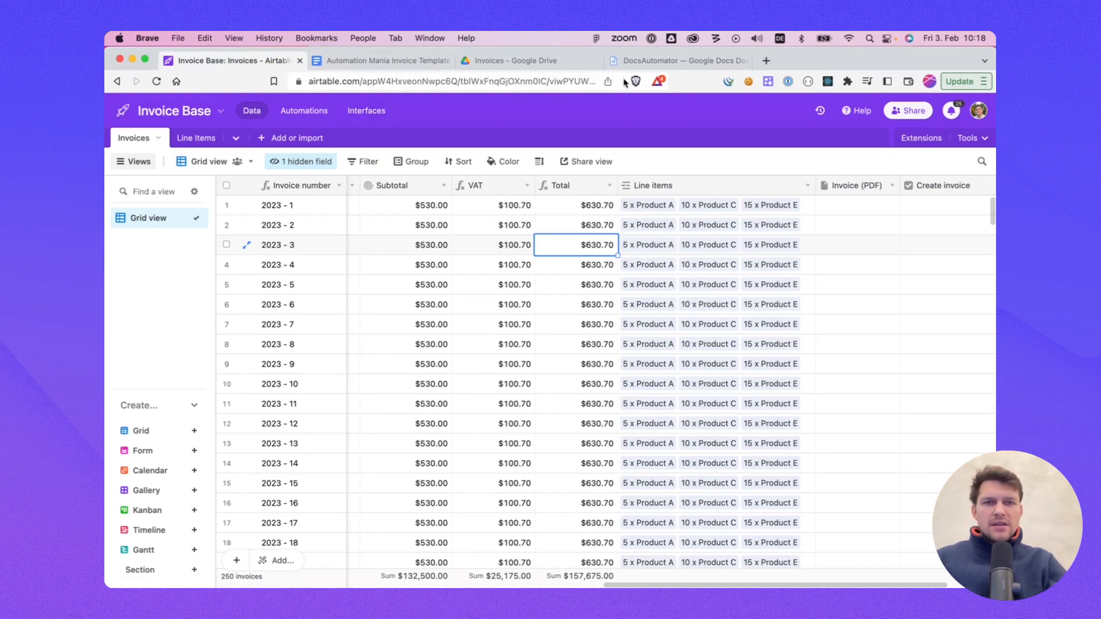
{"action": "left_click", "coordinate": [653, 62]}
{"action": "left_click", "coordinate": [357, 89]}
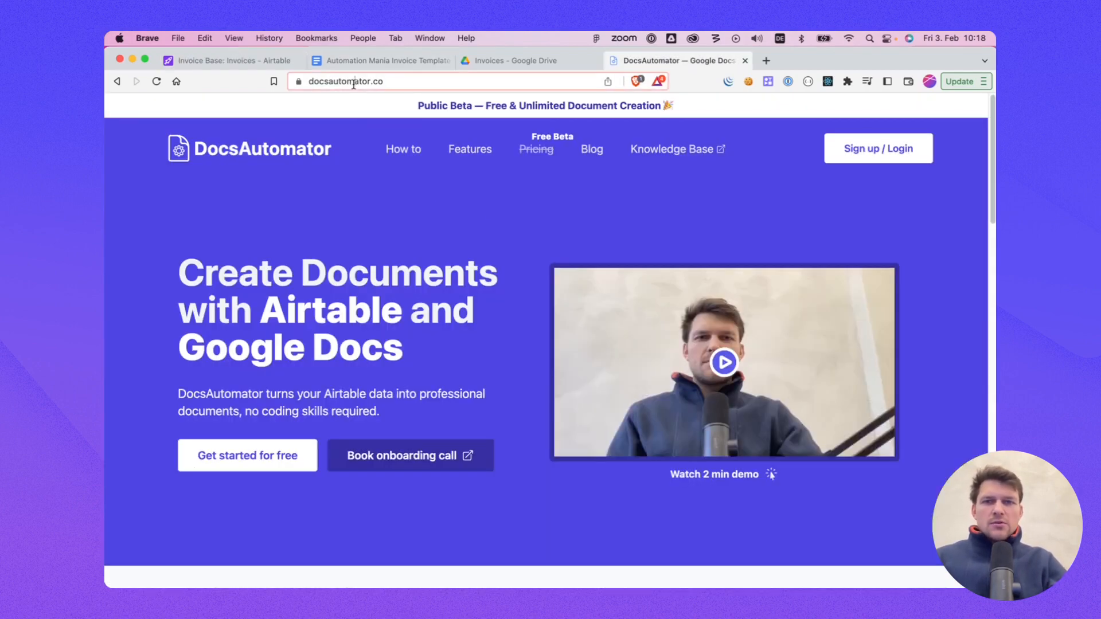
{"action": "left_click", "coordinate": [852, 158]}
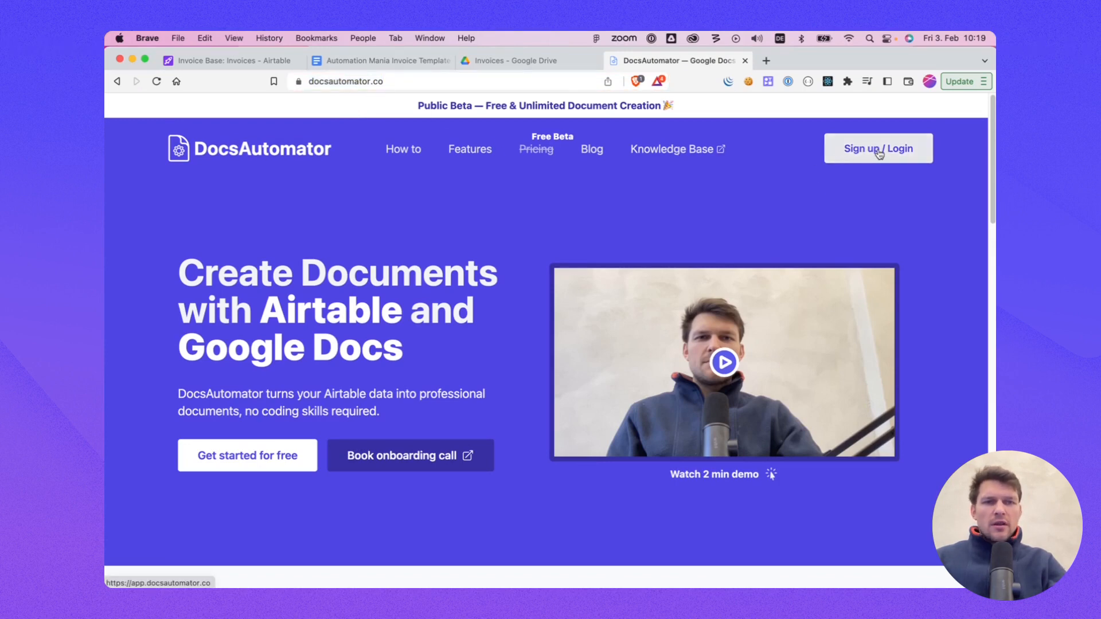
{"action": "left_click", "coordinate": [879, 150]}
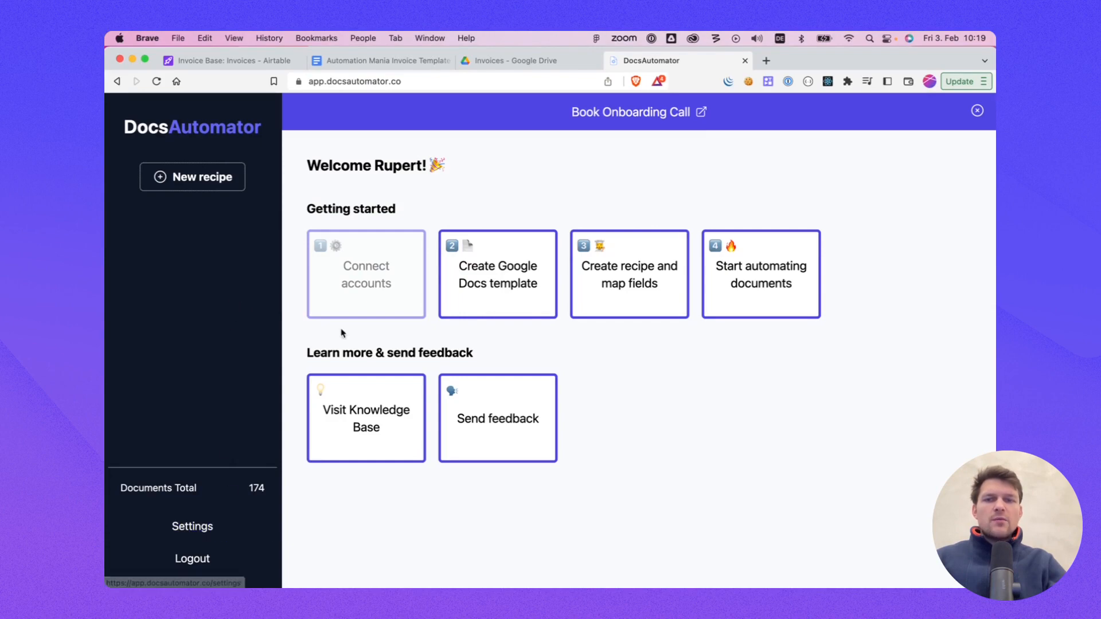
{"action": "left_click", "coordinate": [362, 283]}
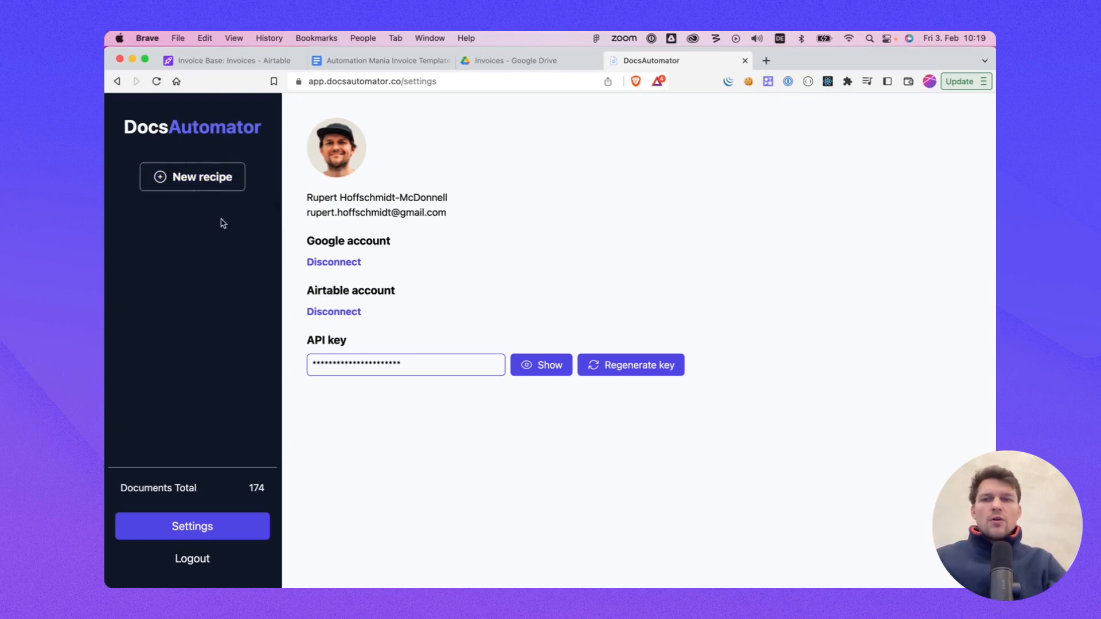
Step: Create a new recipe named Invoice using the Invoice Base base and the Invoices table
{"action": "left_click", "coordinate": [201, 177]}
{"action": "left_click_drag", "start_coordinate": [430, 129], "coordinate": [296, 137]}
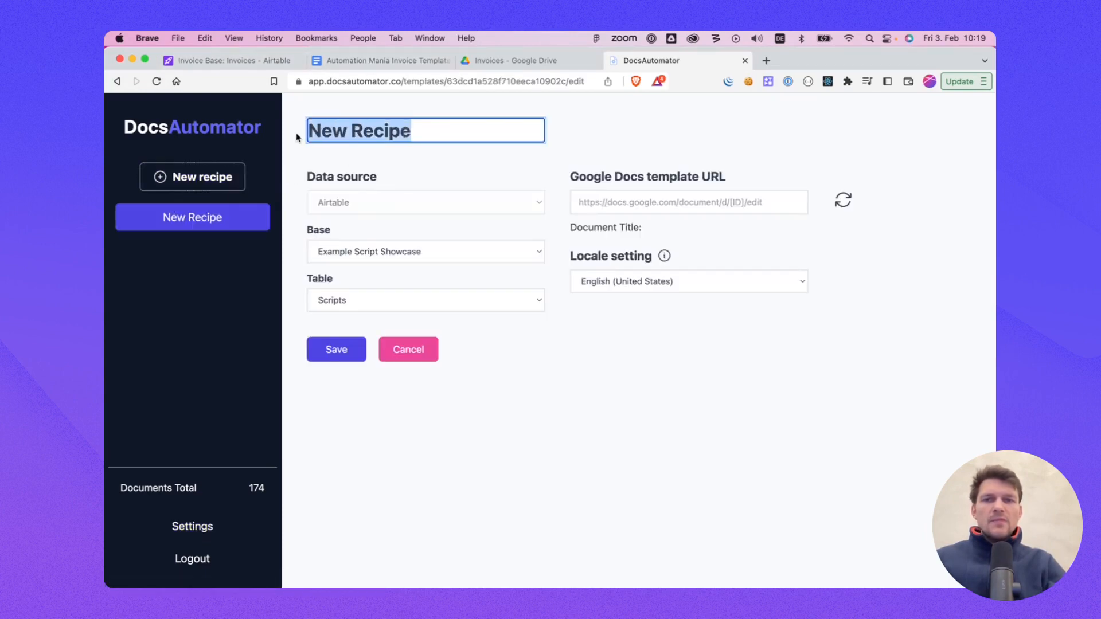
{"action": "type", "text": "Invoice"}
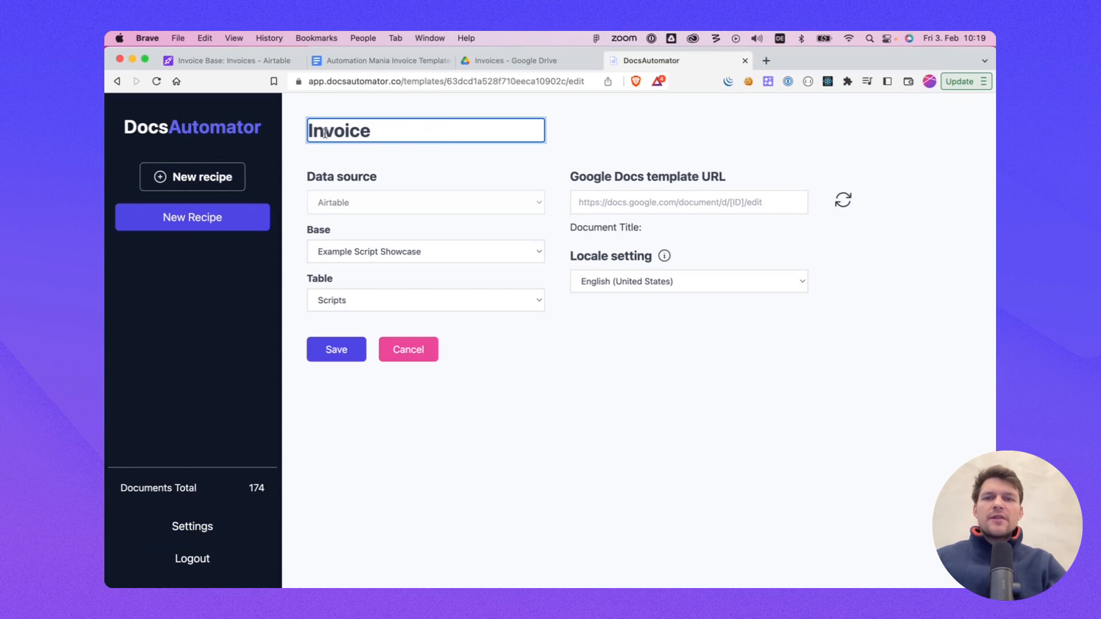
{"action": "left_click", "coordinate": [412, 168]}
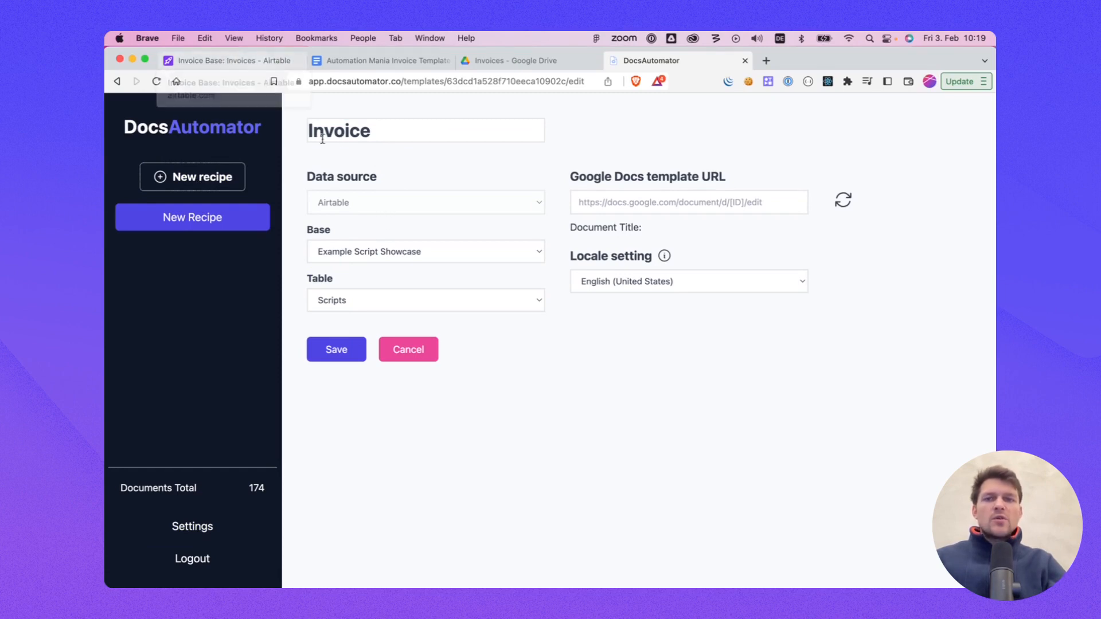
{"action": "left_click", "coordinate": [370, 252]}
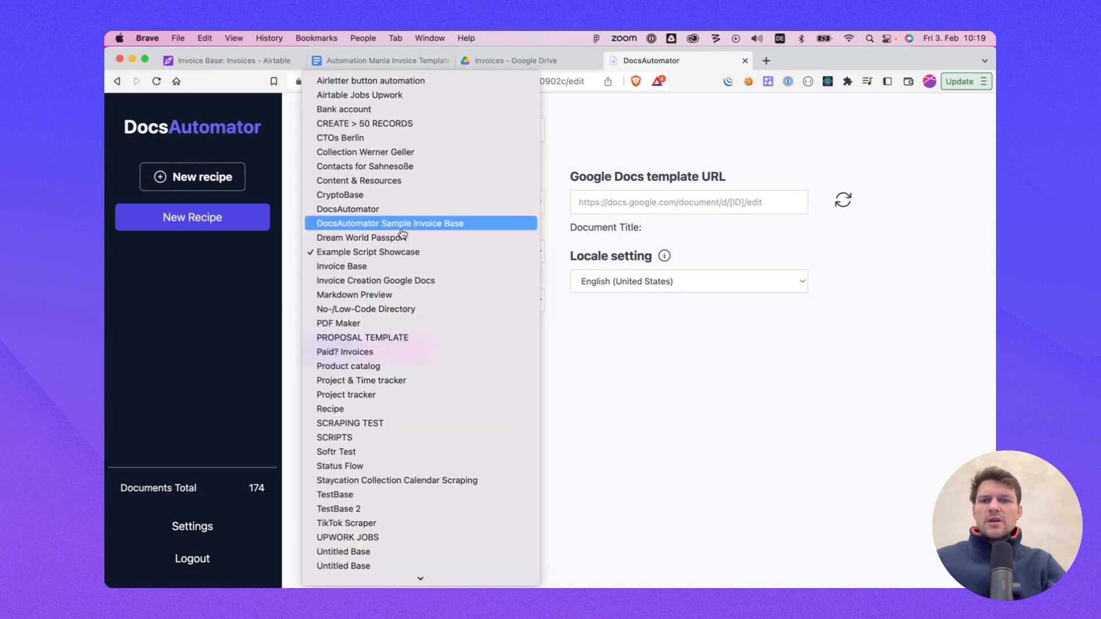
{"action": "left_click", "coordinate": [384, 267]}
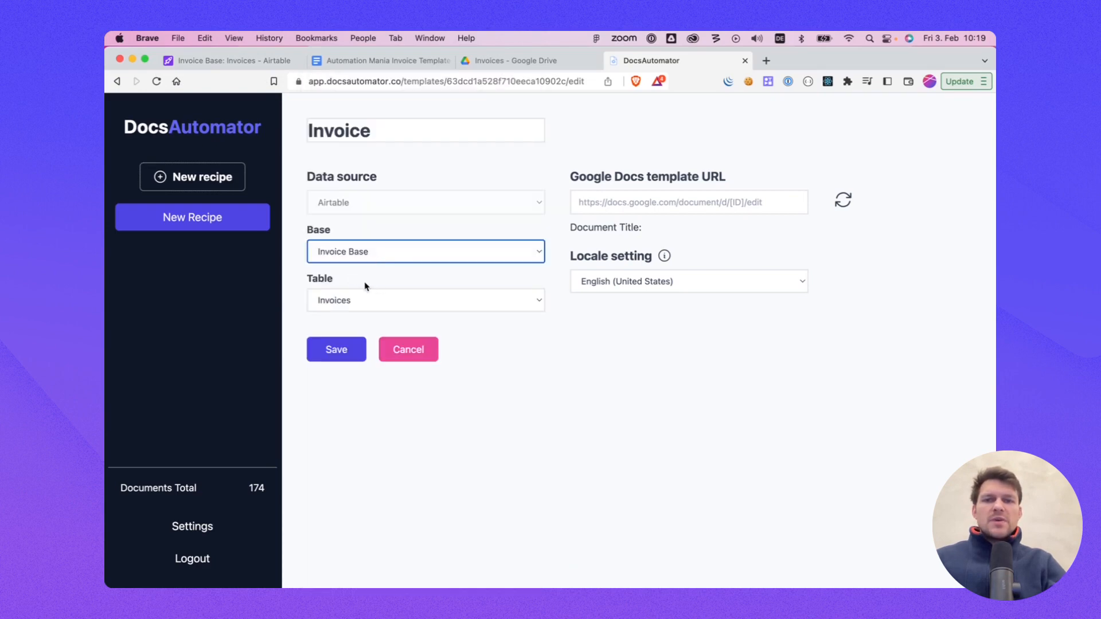
{"action": "left_click", "coordinate": [336, 299]}
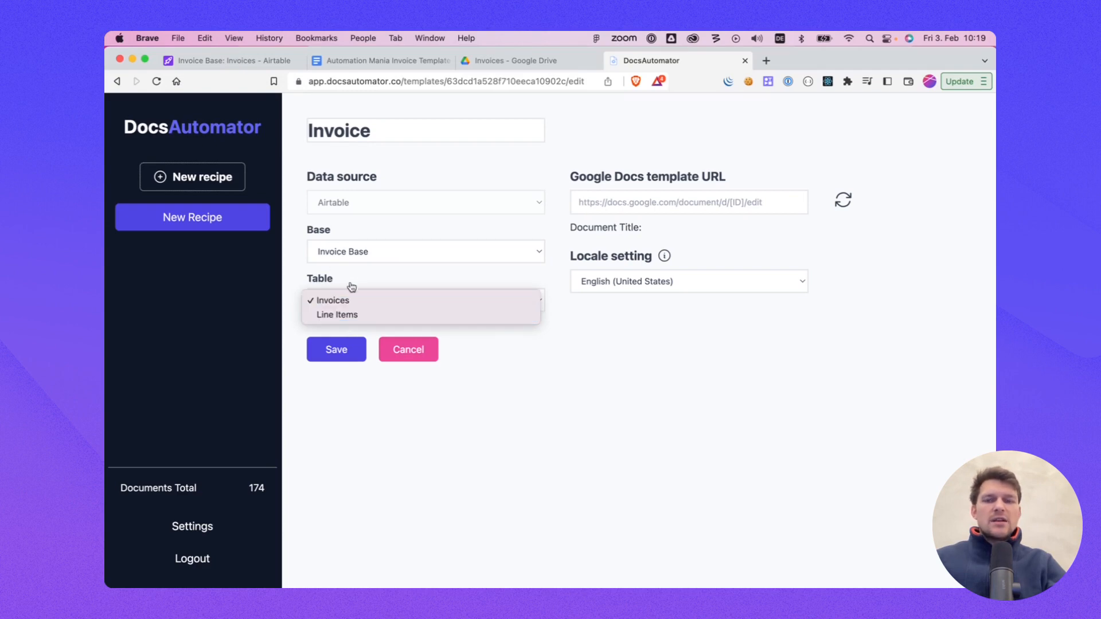
{"action": "left_click", "coordinate": [333, 300]}
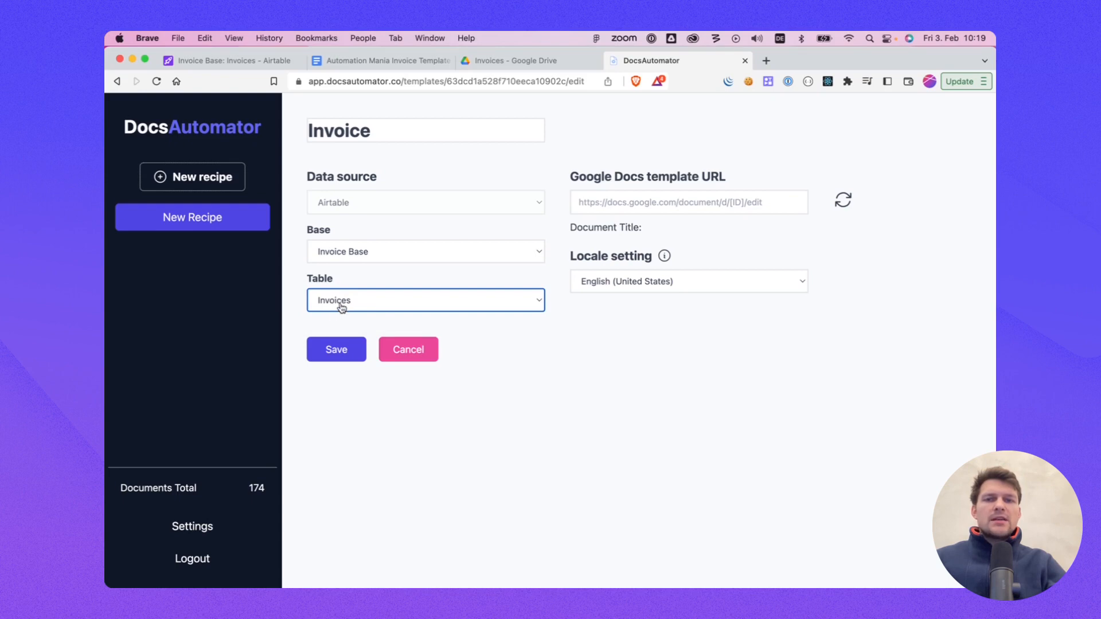
{"action": "left_click", "coordinate": [441, 285]}
Step: Copy the Google Docs template's URL and paste it into the recipe's template URL field
{"action": "left_click", "coordinate": [624, 195]}
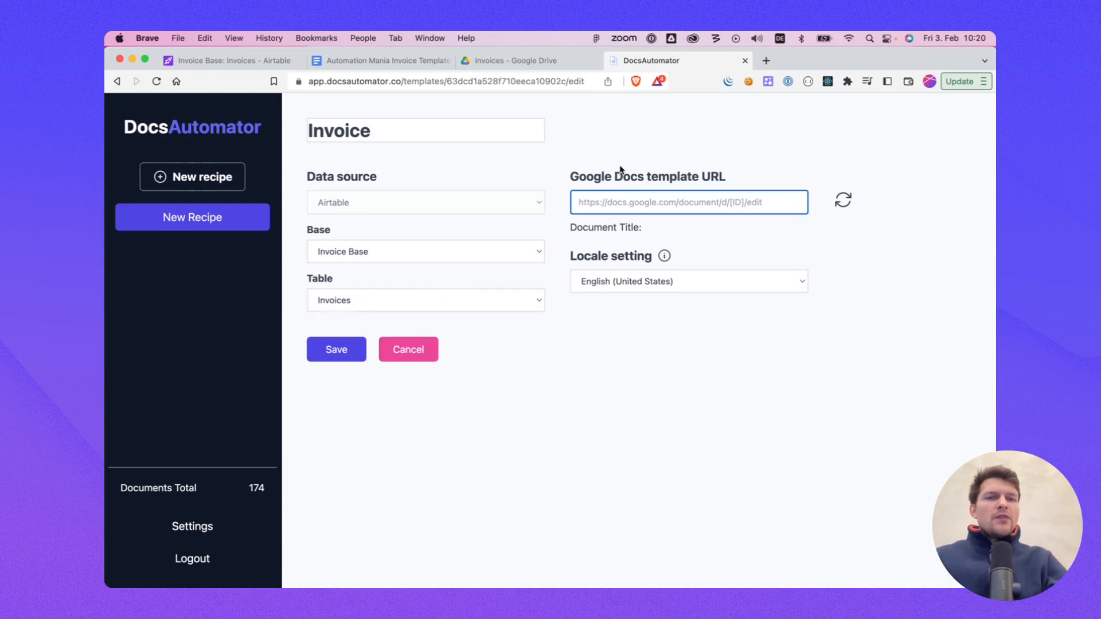
{"action": "left_click", "coordinate": [400, 57]}
{"action": "left_click", "coordinate": [374, 82]}
{"action": "key", "text": "super+c"}
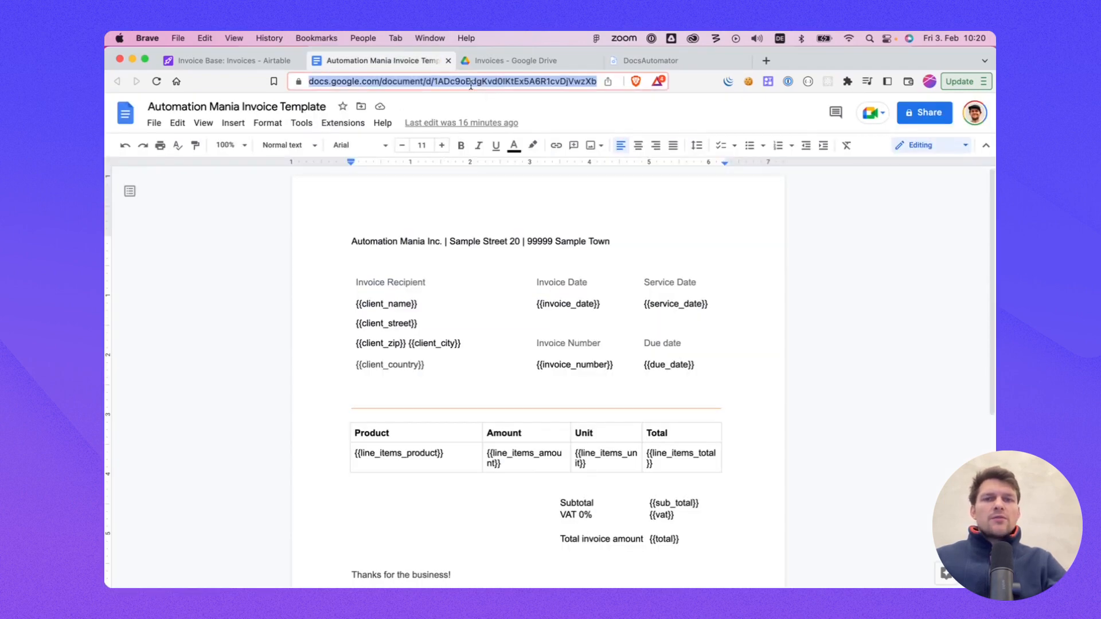
{"action": "left_click", "coordinate": [651, 60]}
{"action": "left_click", "coordinate": [678, 199]}
{"action": "key", "text": "super+v"}
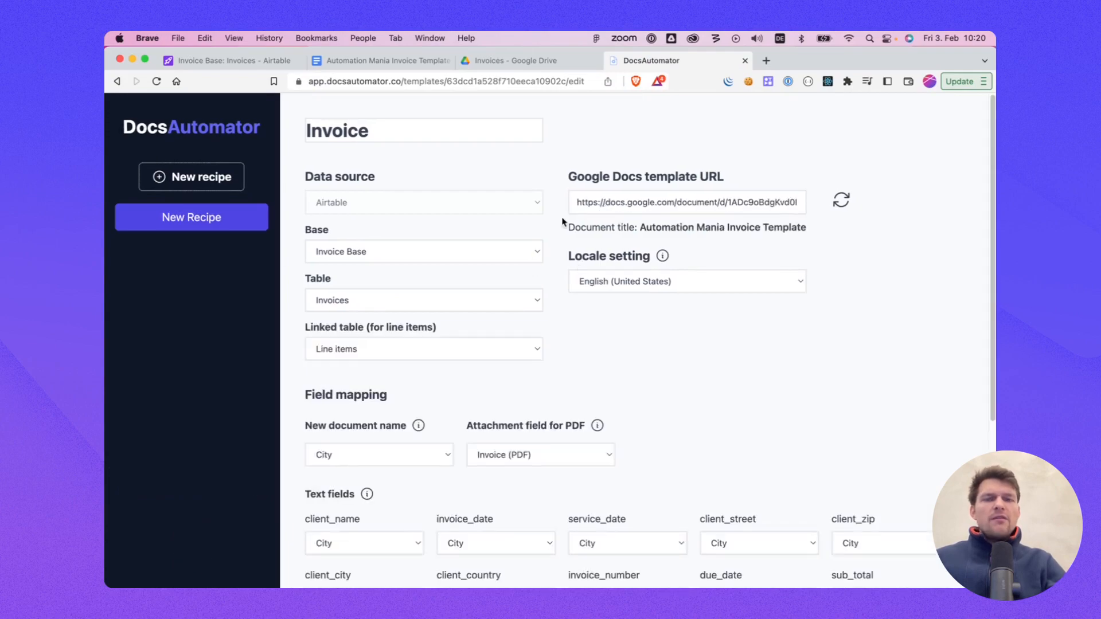
Step: Compare the recipe's field mapping list with the placeholders in the Google Docs template
{"action": "scroll", "coordinate": [528, 264], "scroll_direction": "down", "scroll_amount": 5}
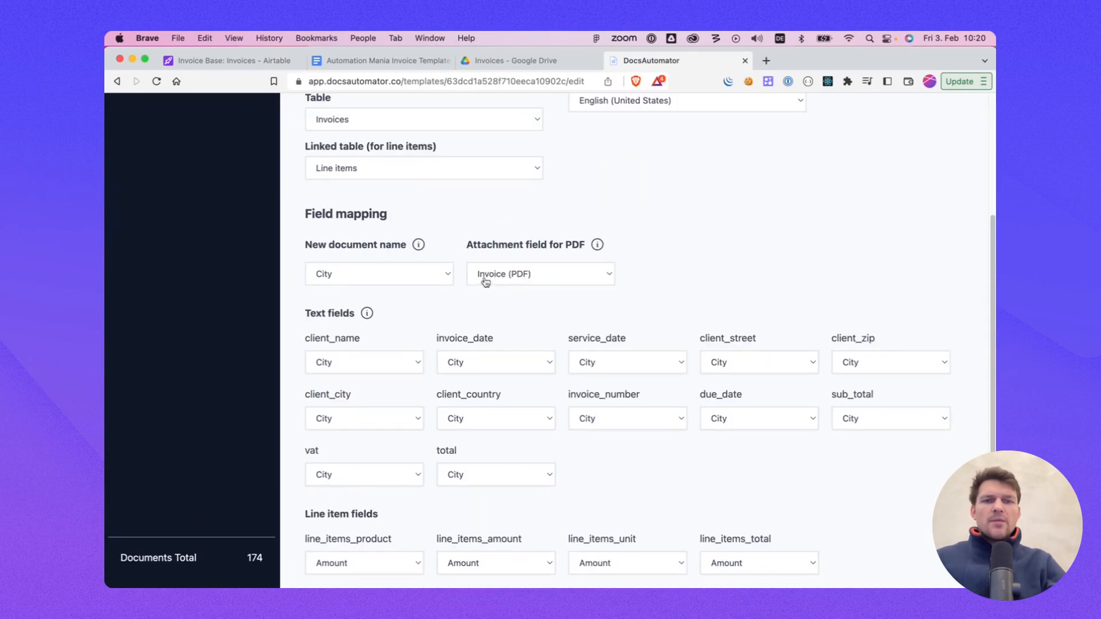
{"action": "scroll", "coordinate": [488, 309], "scroll_direction": "down", "scroll_amount": 5}
{"action": "scroll", "coordinate": [489, 310], "scroll_direction": "down", "scroll_amount": 1}
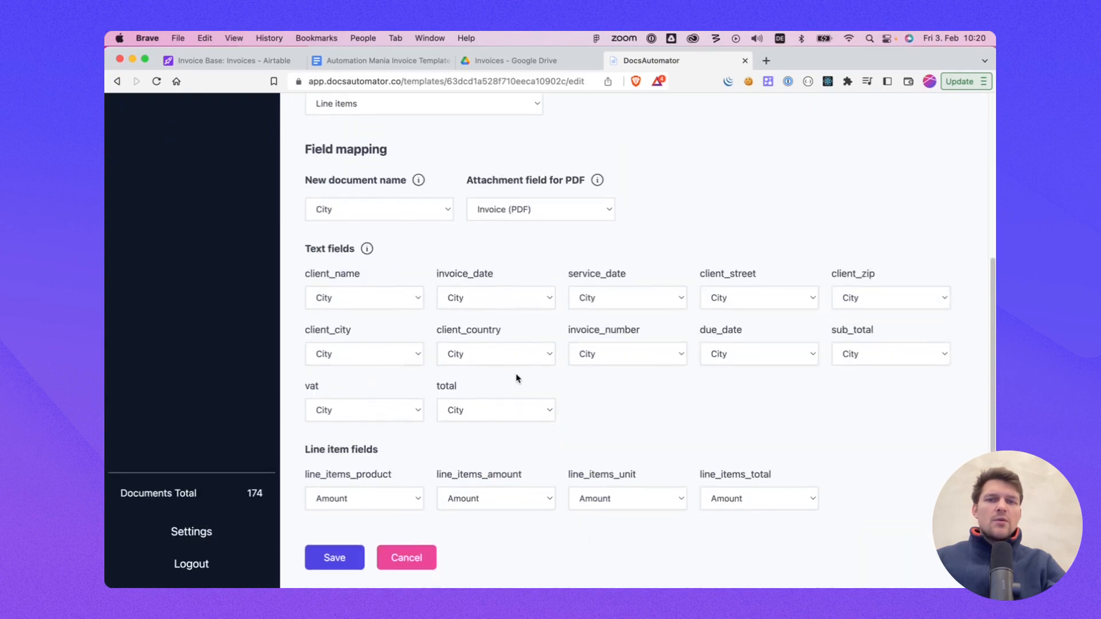
{"action": "left_click", "coordinate": [382, 61]}
{"action": "left_click_drag", "start_coordinate": [418, 304], "coordinate": [328, 303]}
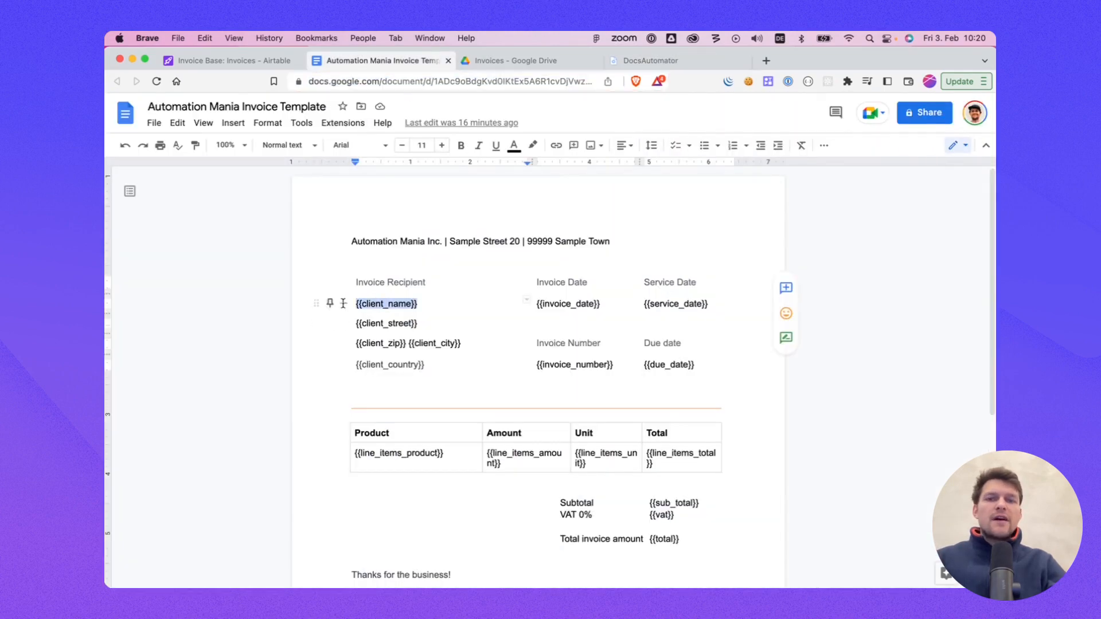
{"action": "left_click", "coordinate": [405, 302]}
{"action": "left_click", "coordinate": [637, 60]}
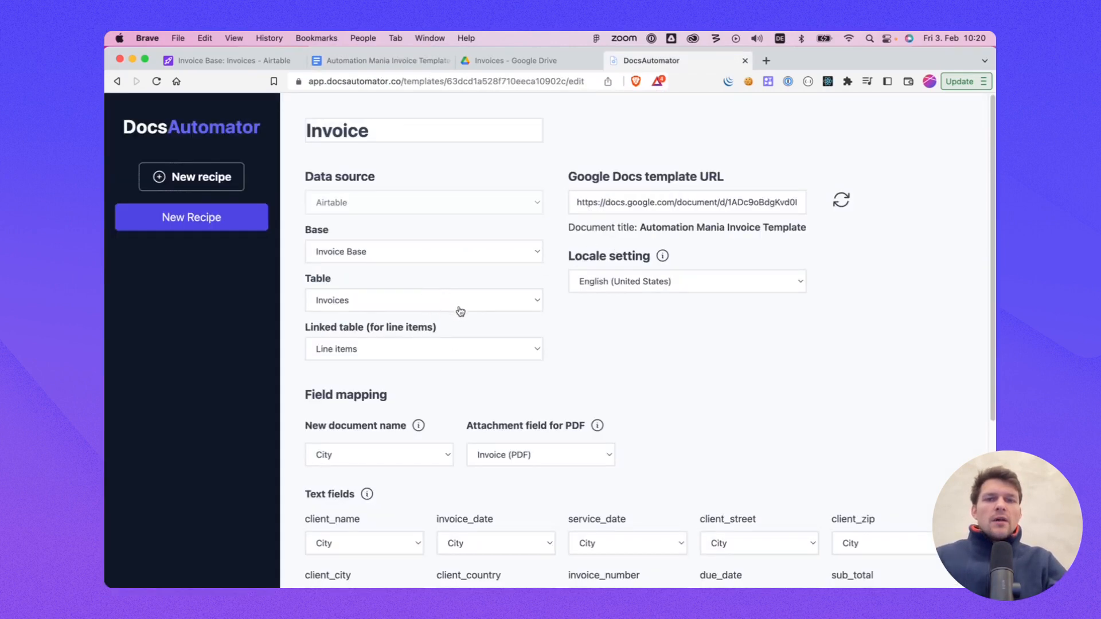
Step: Compare the linked table setting with the template's line items row and the Airtable invoices
{"action": "left_click_drag", "start_coordinate": [304, 335], "coordinate": [433, 334]}
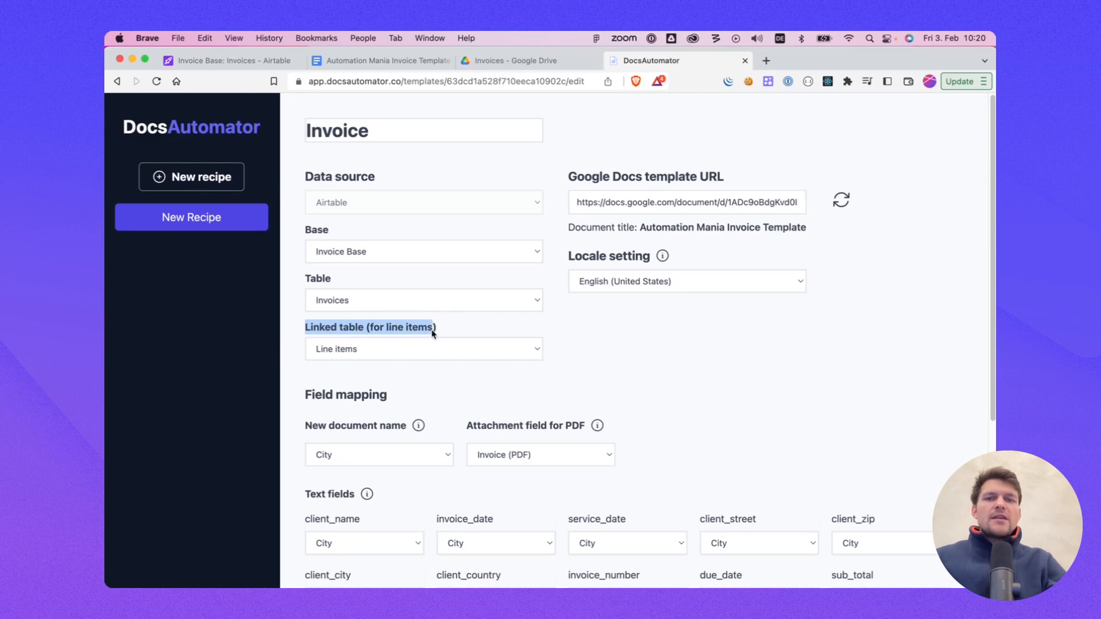
{"action": "left_click", "coordinate": [441, 334]}
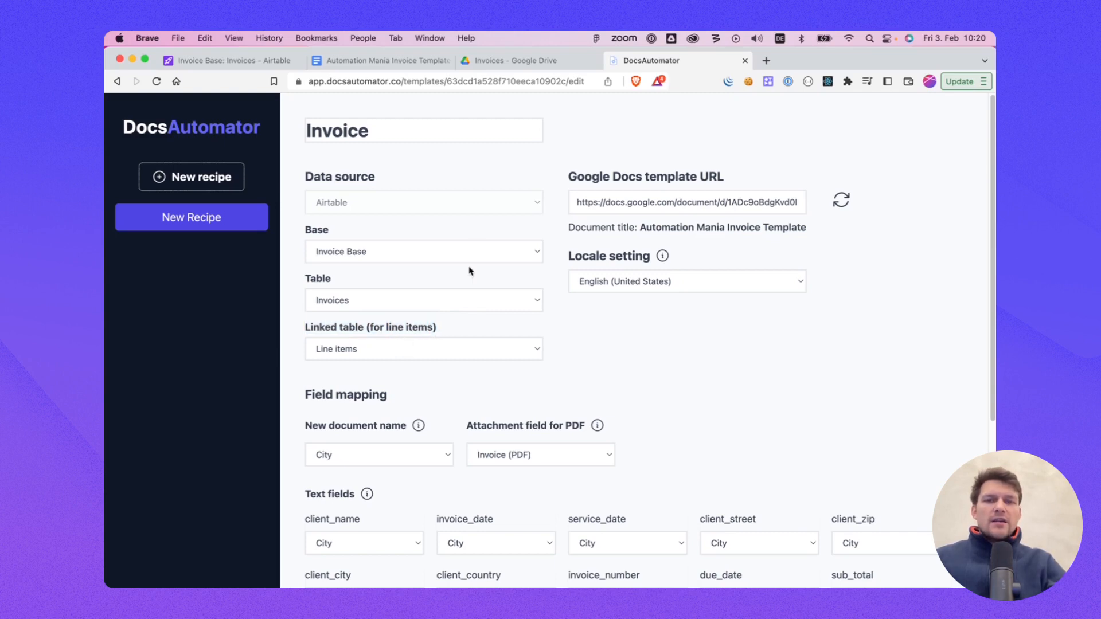
{"action": "left_click", "coordinate": [384, 61]}
{"action": "scroll", "coordinate": [374, 247], "scroll_direction": "down", "scroll_amount": 3}
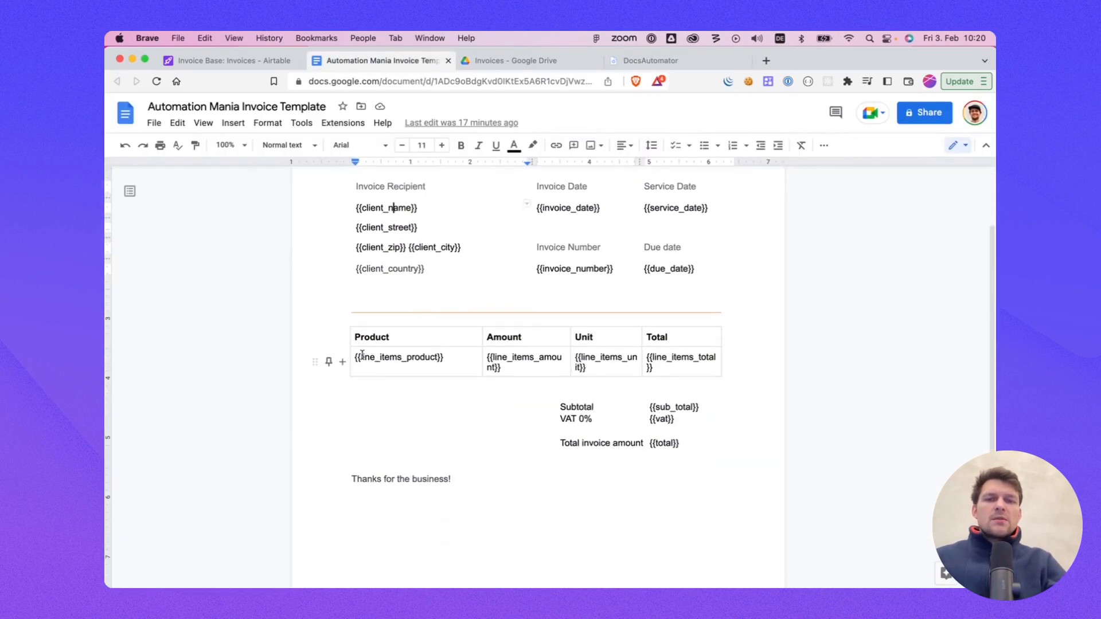
{"action": "left_click_drag", "start_coordinate": [353, 357], "coordinate": [666, 359]}
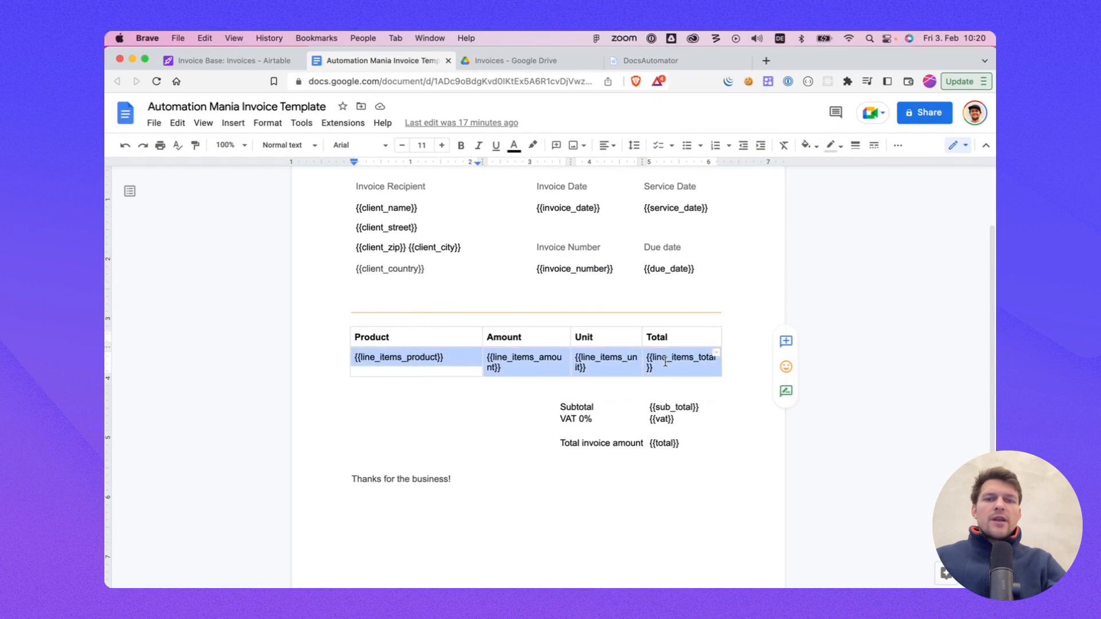
{"action": "left_click", "coordinate": [665, 362]}
{"action": "left_click", "coordinate": [230, 60]}
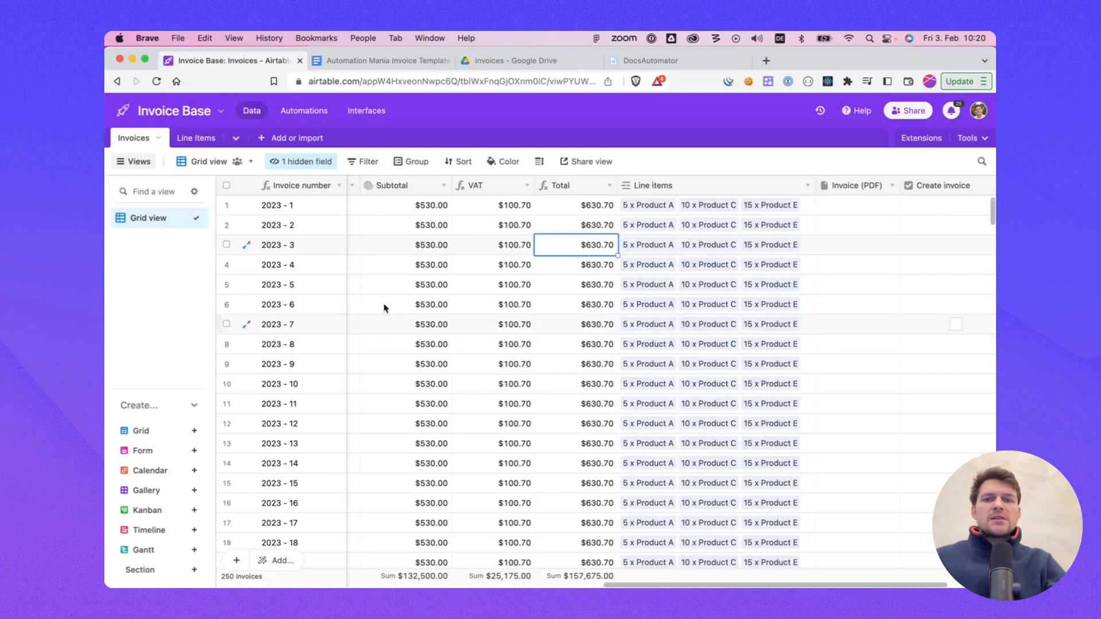
{"action": "left_click", "coordinate": [422, 61]}
{"action": "left_click", "coordinate": [656, 62]}
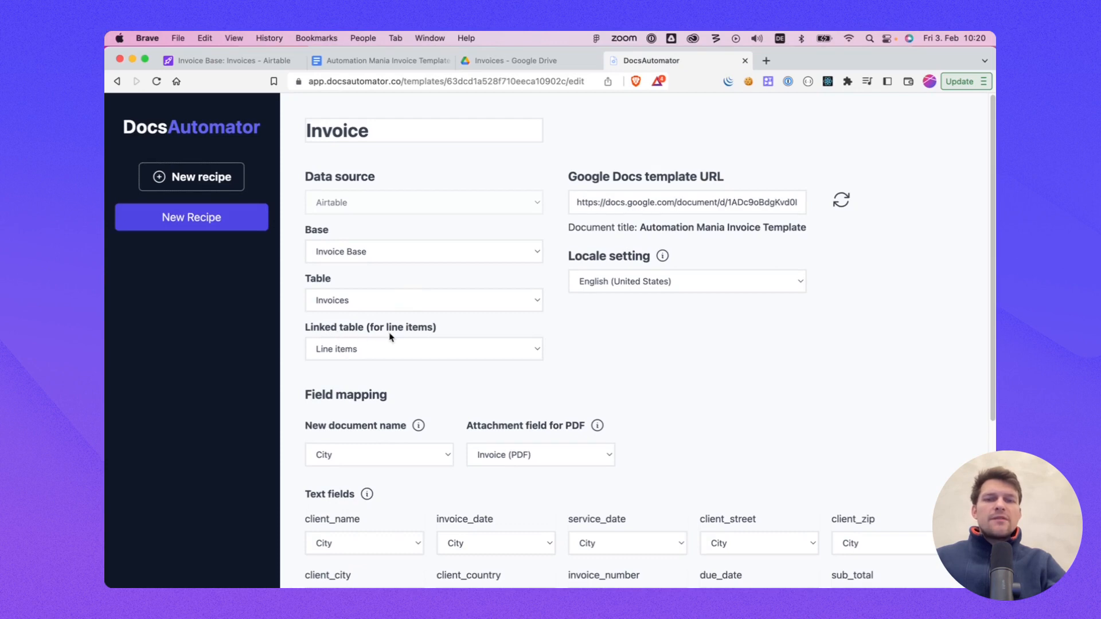
Step: Choose Line items as the recipe's linked table for line items
{"action": "left_click", "coordinate": [354, 352]}
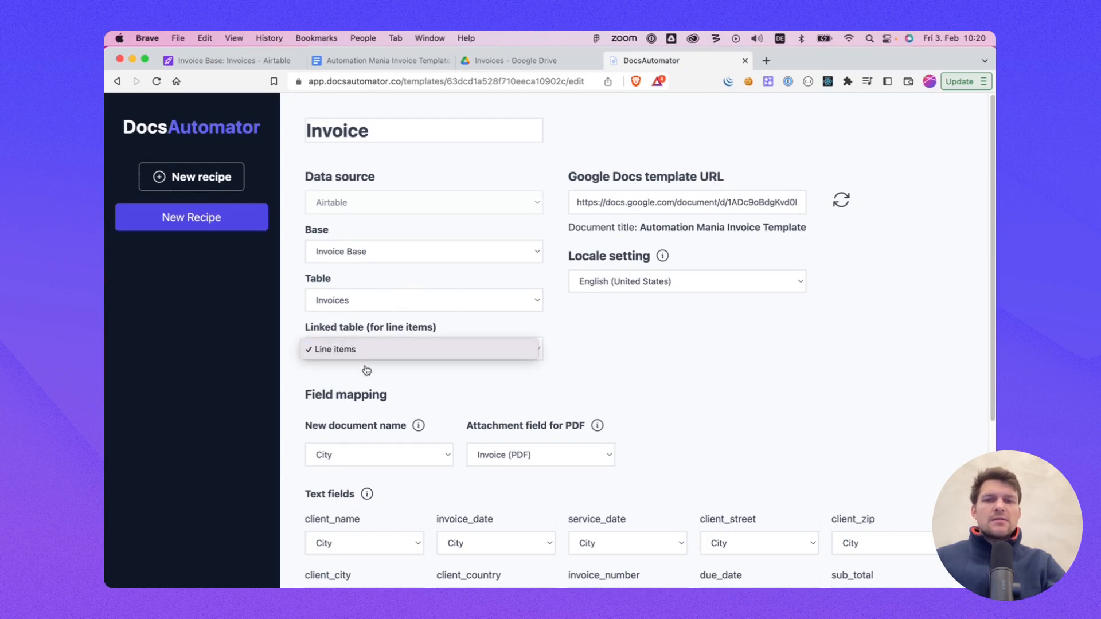
{"action": "left_click", "coordinate": [357, 351]}
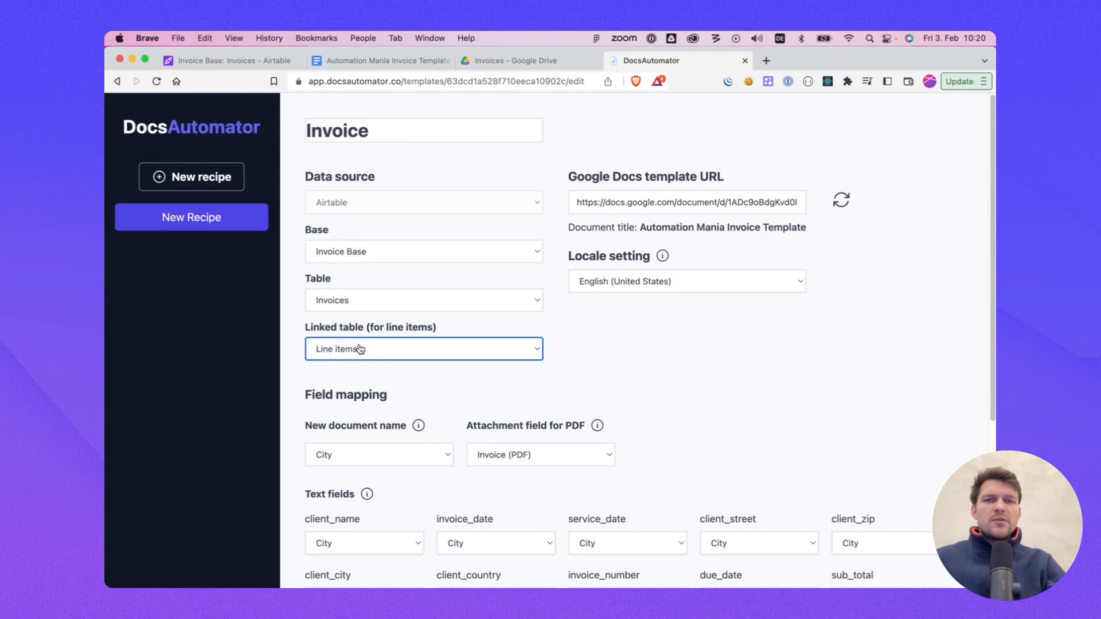
{"action": "left_click", "coordinate": [244, 61]}
{"action": "left_click", "coordinate": [619, 66]}
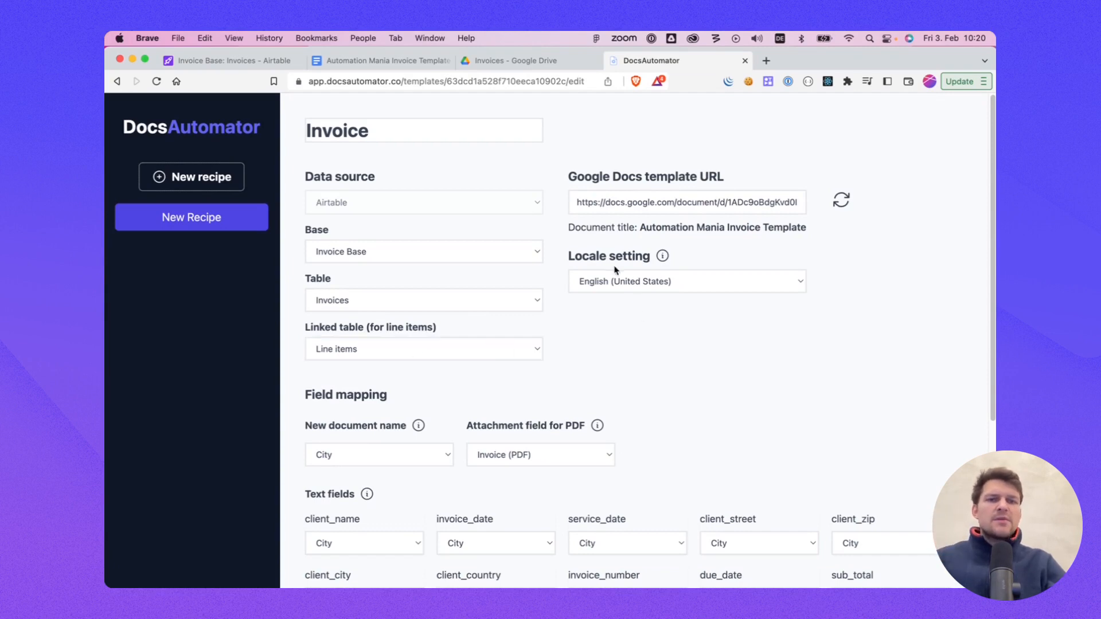
{"action": "scroll", "coordinate": [615, 269], "scroll_direction": "down", "scroll_amount": 1}
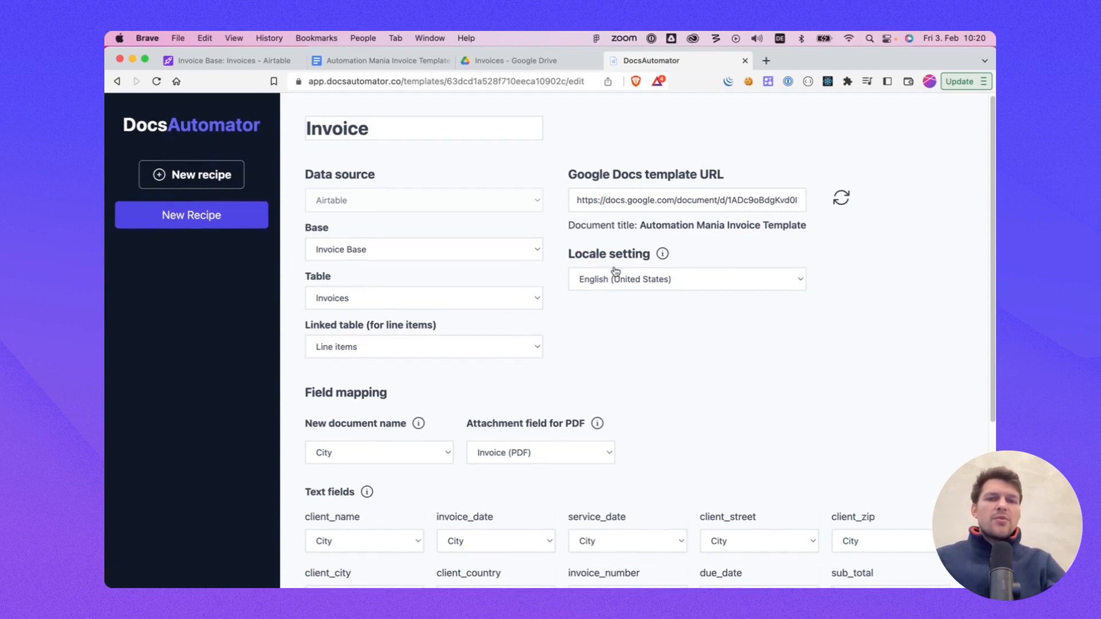
{"action": "scroll", "coordinate": [597, 267], "scroll_direction": "up", "scroll_amount": 1}
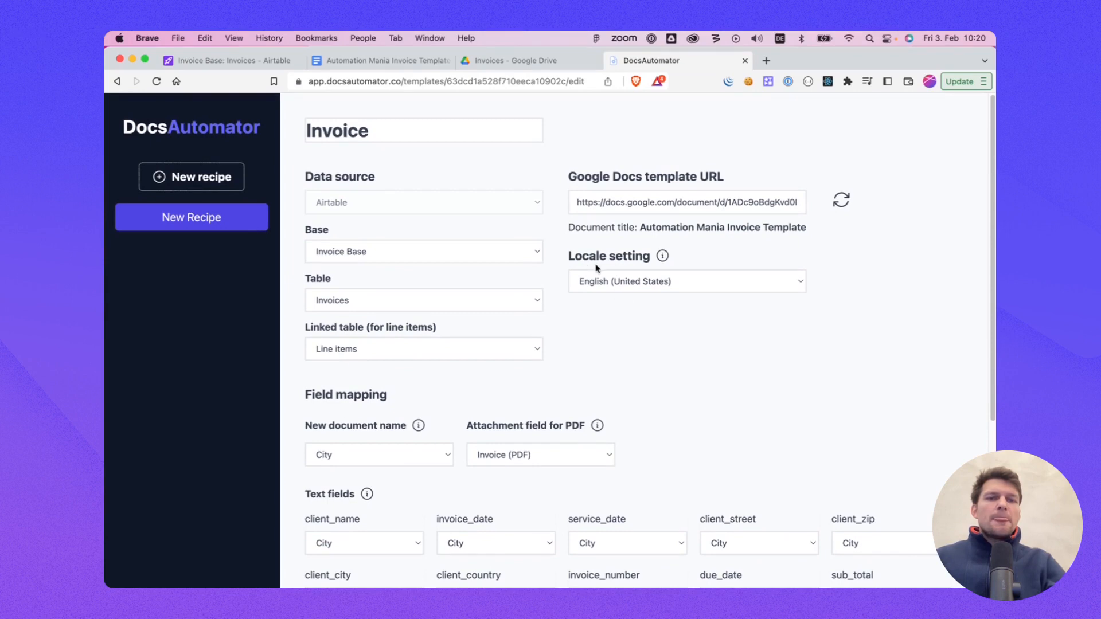
{"action": "left_click", "coordinate": [647, 288]}
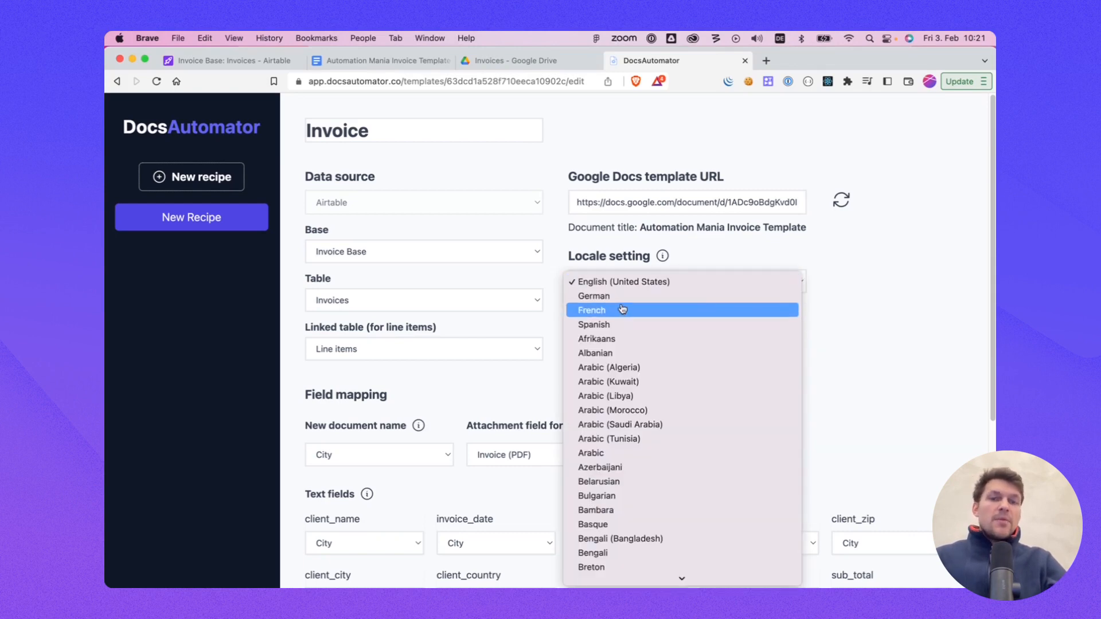
{"action": "scroll", "coordinate": [612, 318], "scroll_direction": "down", "scroll_amount": 2}
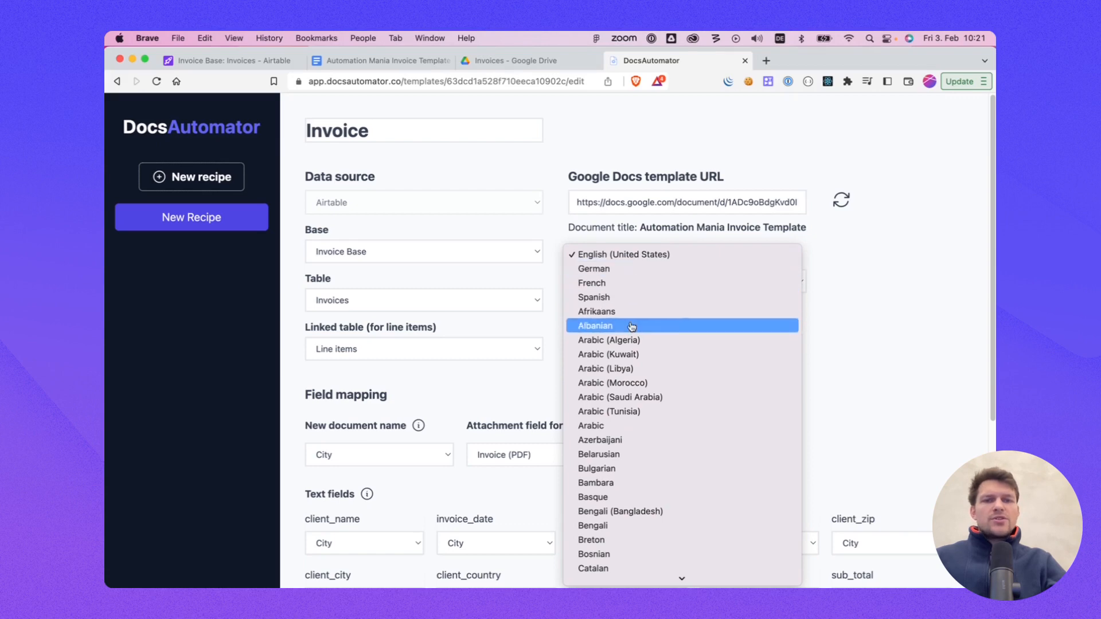
{"action": "left_click", "coordinate": [892, 307]}
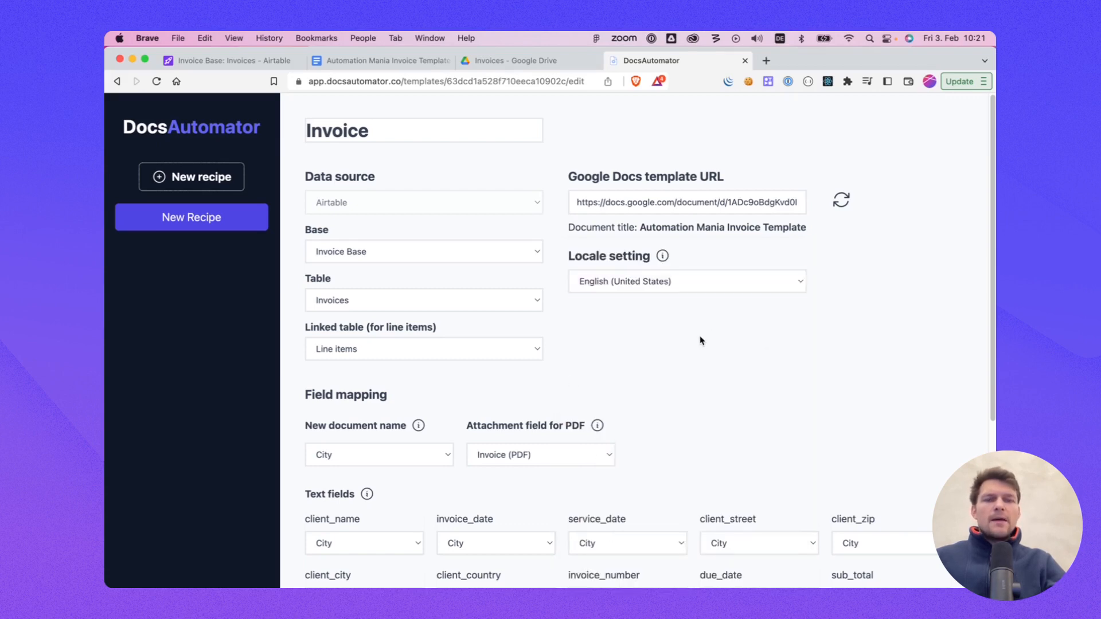
Step: Set the new document name field to Invoice number
{"action": "scroll", "coordinate": [539, 367], "scroll_direction": "down", "scroll_amount": 1}
{"action": "scroll", "coordinate": [535, 361], "scroll_direction": "down", "scroll_amount": 5}
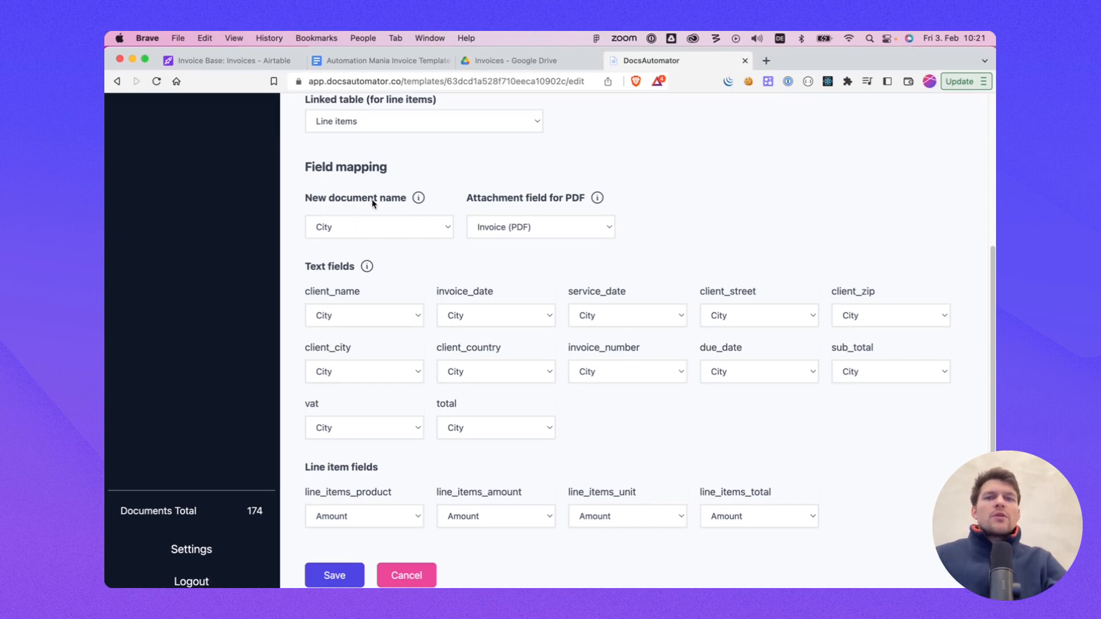
{"action": "left_click", "coordinate": [370, 225]}
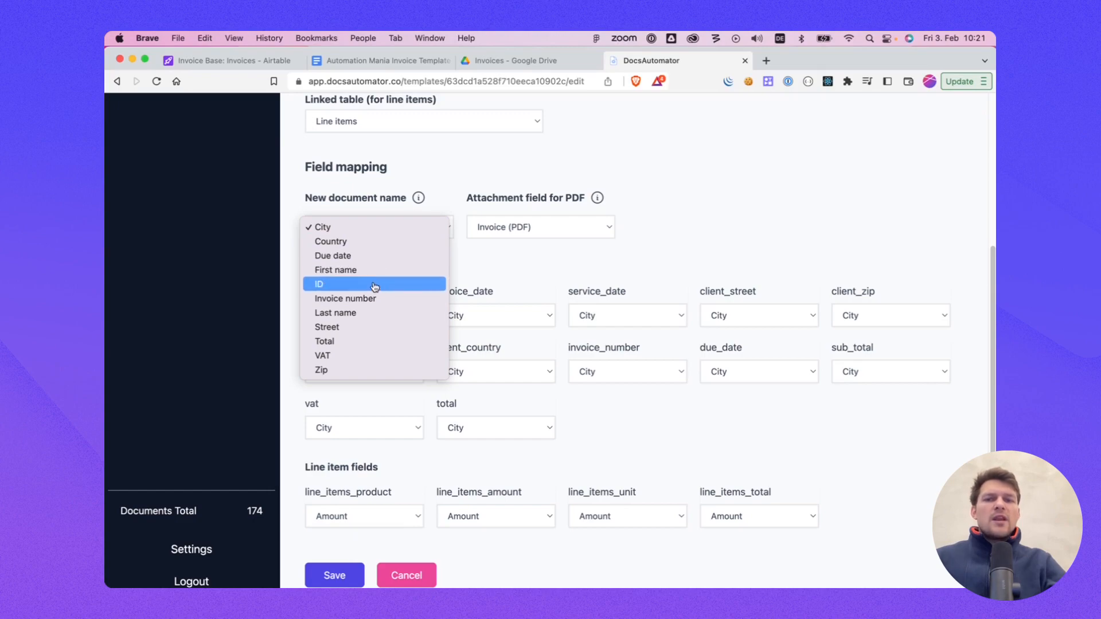
{"action": "left_click", "coordinate": [376, 304]}
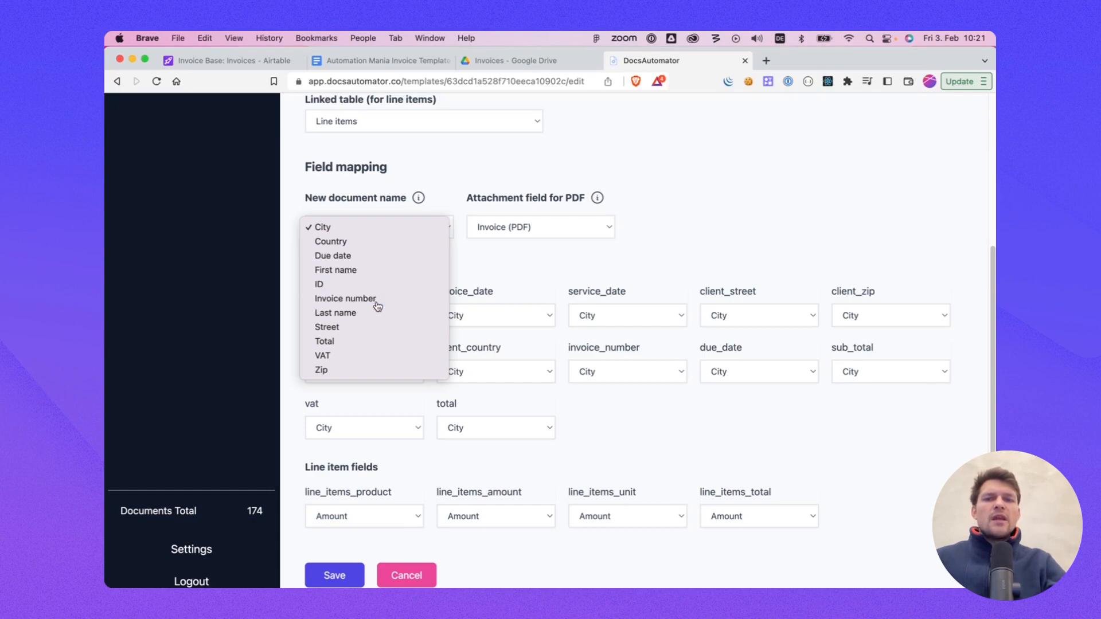
Step: Examine the Invoice number column in the Airtable invoices table against the document name setting
{"action": "left_click", "coordinate": [234, 62]}
{"action": "left_click_drag", "start_coordinate": [277, 205], "coordinate": [304, 381]}
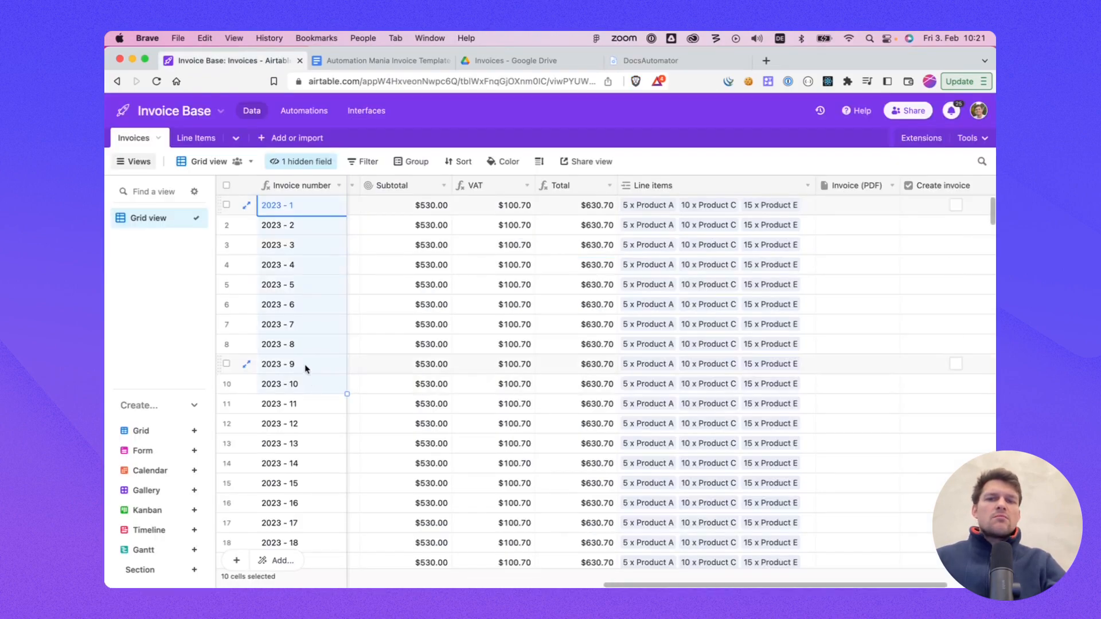
{"action": "left_click", "coordinate": [304, 366]}
{"action": "left_click_drag", "start_coordinate": [299, 228], "coordinate": [302, 322]}
{"action": "left_click", "coordinate": [320, 243]}
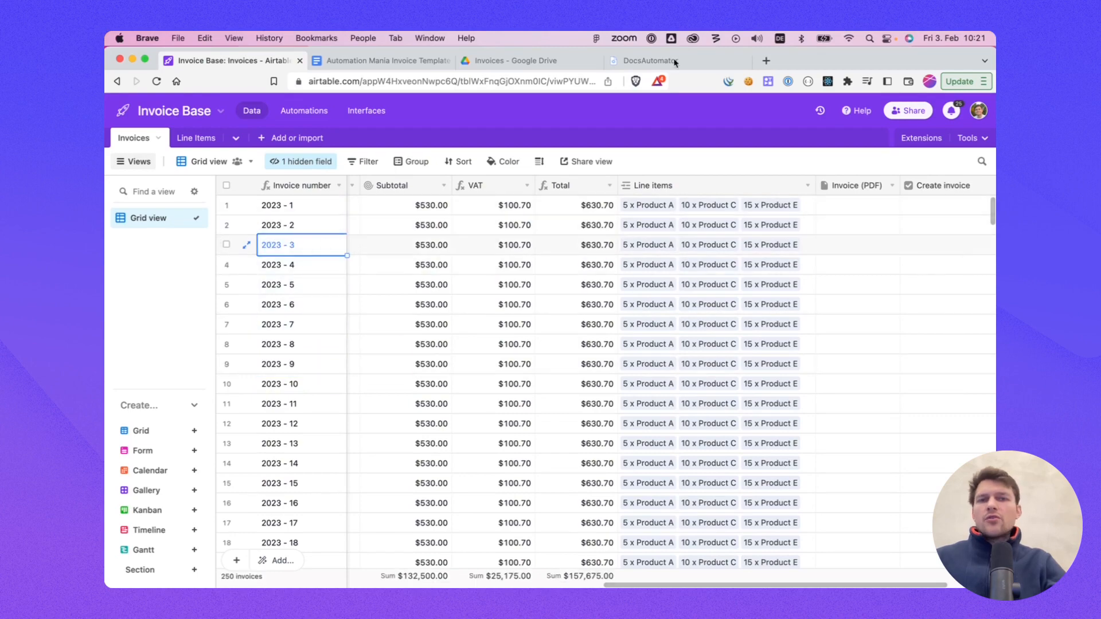
{"action": "left_click", "coordinate": [651, 60]}
{"action": "left_click", "coordinate": [418, 259]}
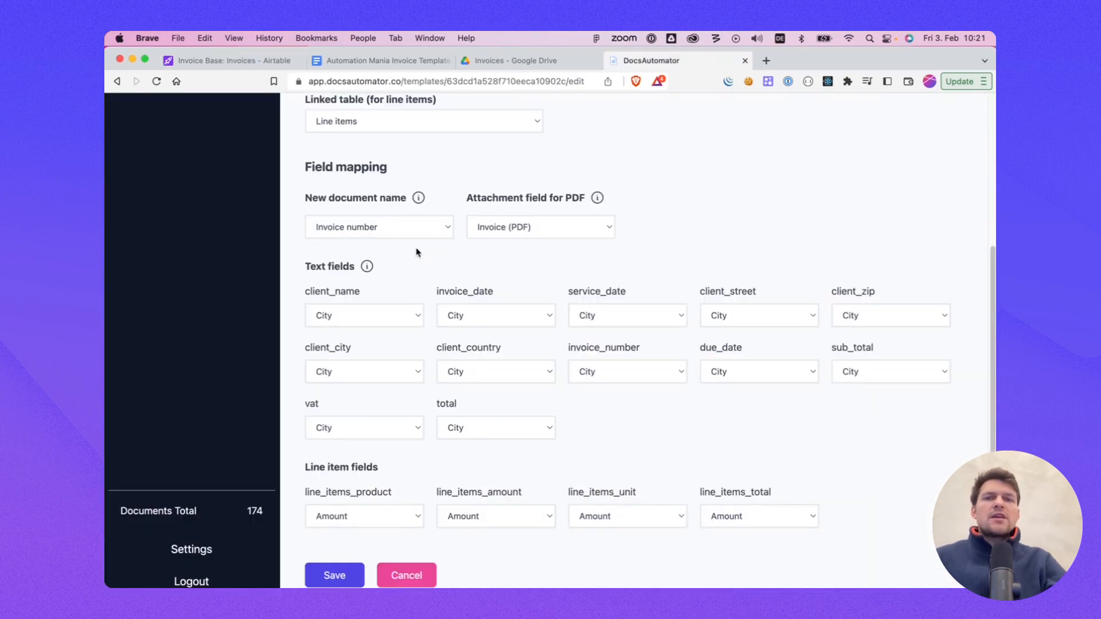
{"action": "left_click", "coordinate": [235, 61]}
{"action": "left_click", "coordinate": [283, 192]}
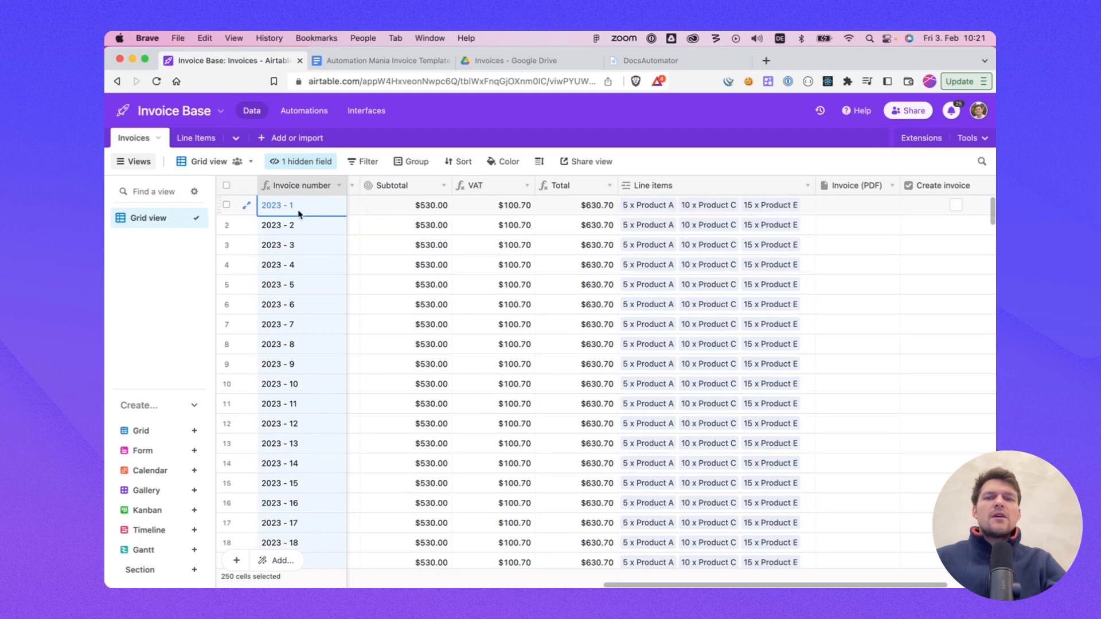
{"action": "left_click", "coordinate": [650, 62]}
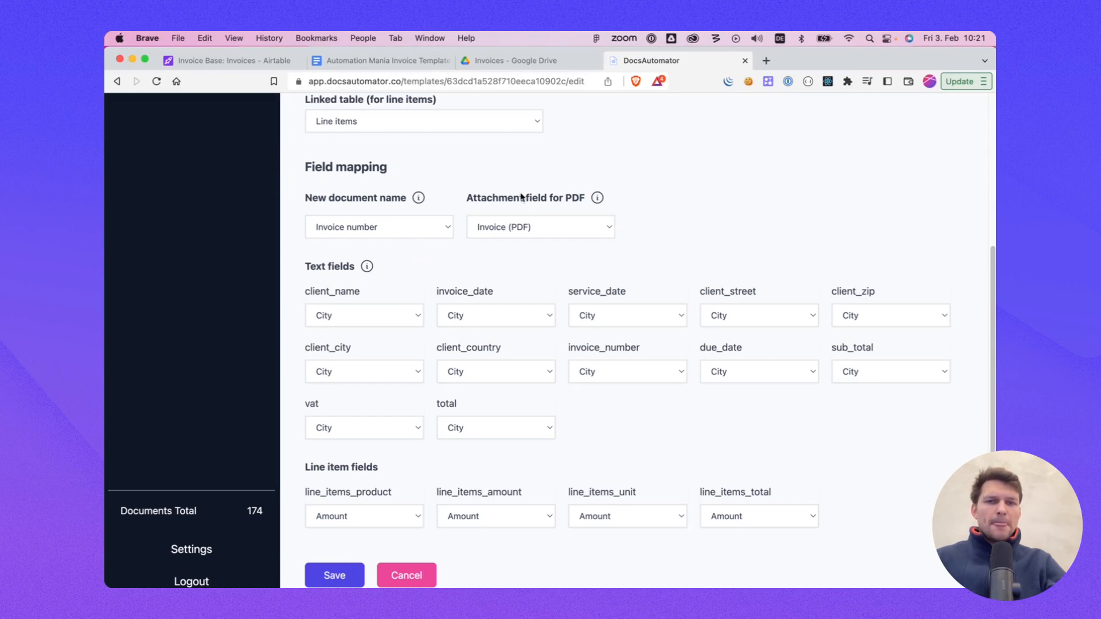
Step: Compare the attachment field for PDF setting with the Invoice (PDF) column in the Airtable invoices table
{"action": "left_click_drag", "start_coordinate": [486, 200], "coordinate": [546, 201]}
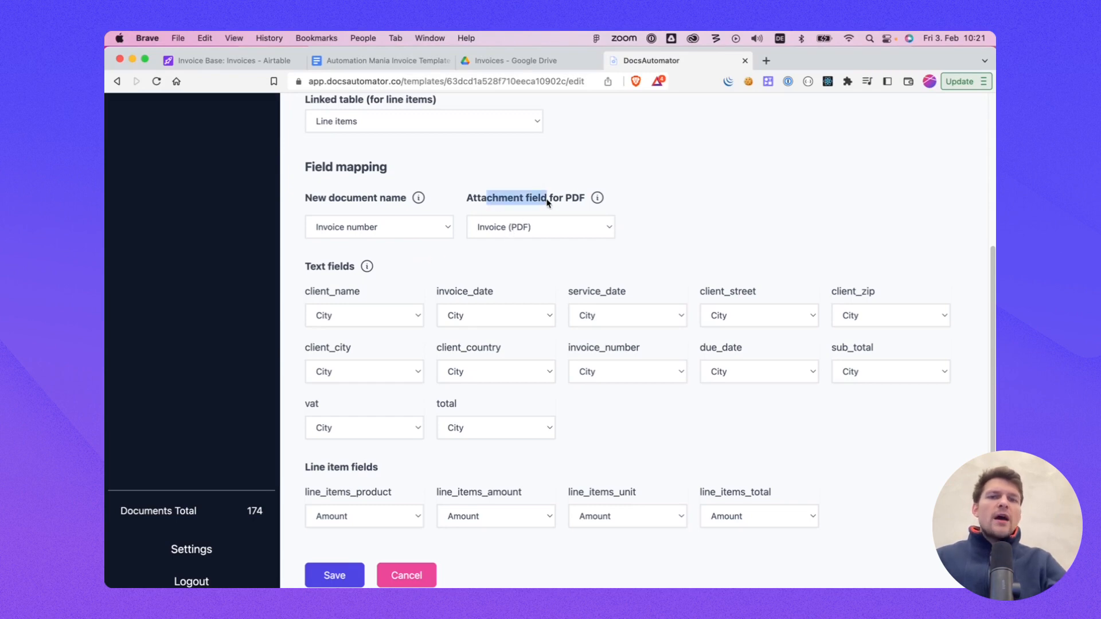
{"action": "left_click", "coordinate": [545, 200]}
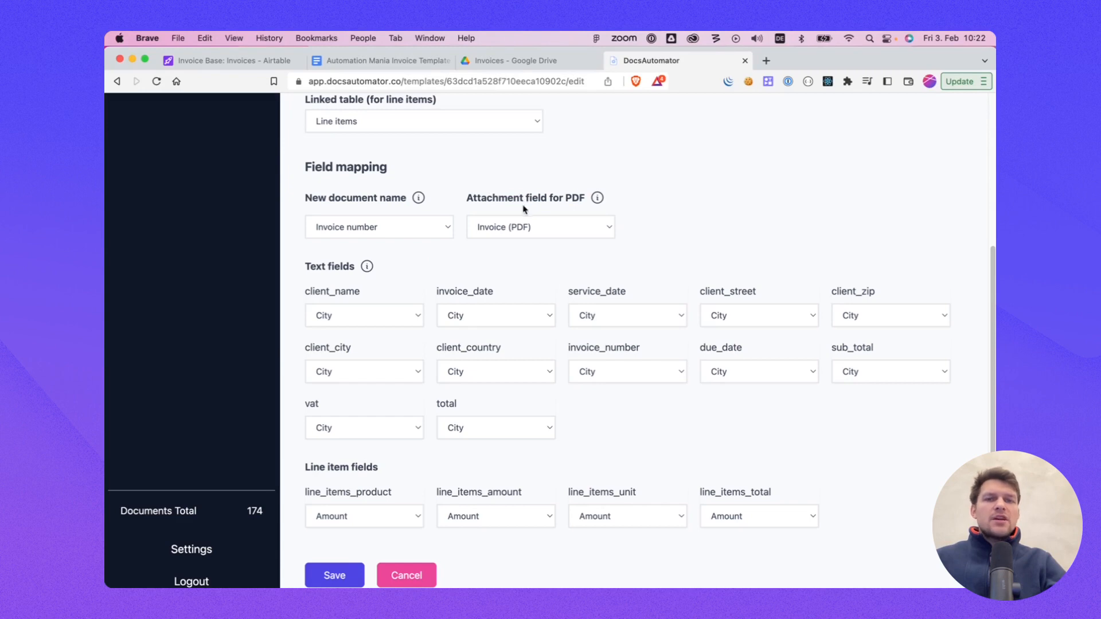
{"action": "left_click", "coordinate": [519, 229]}
{"action": "left_click", "coordinate": [519, 256]}
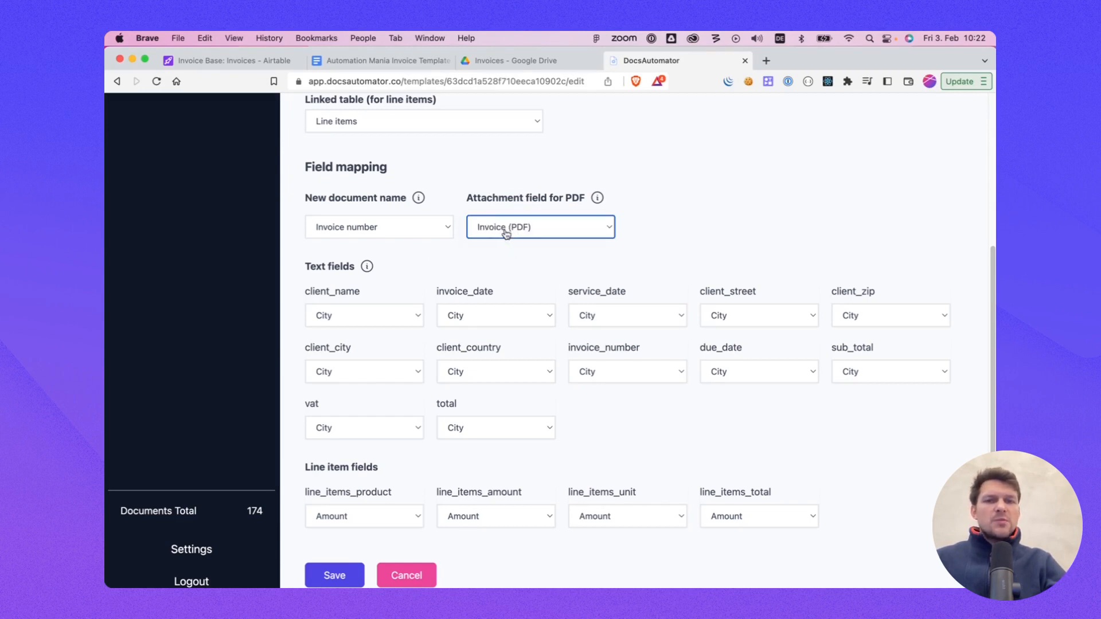
{"action": "left_click", "coordinate": [235, 61]}
{"action": "scroll", "coordinate": [631, 344], "scroll_direction": "right", "scroll_amount": 3}
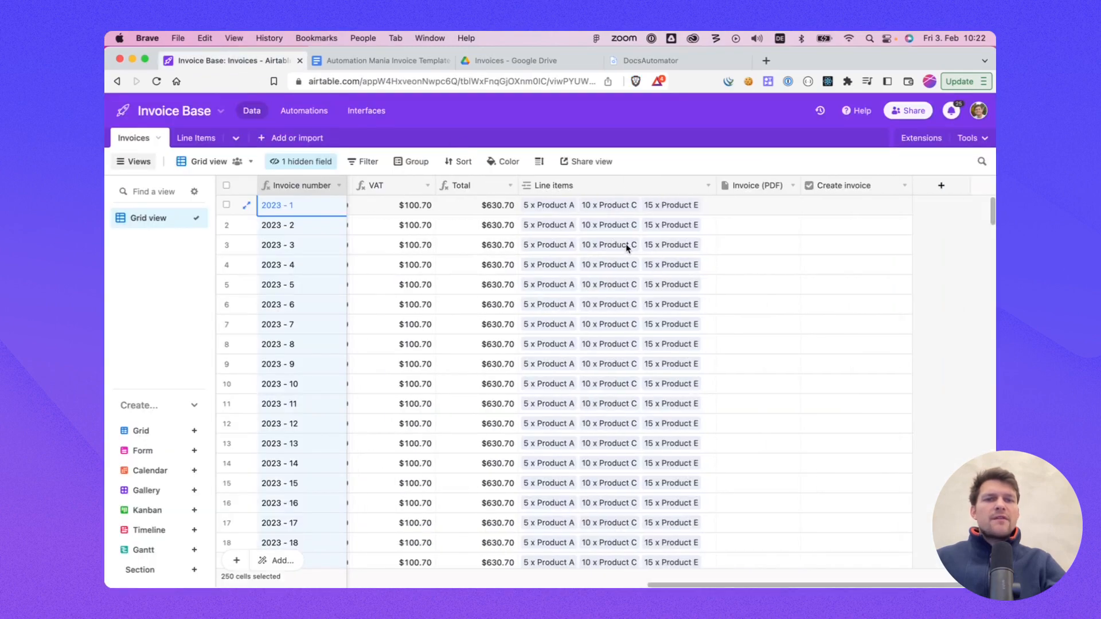
{"action": "left_click", "coordinate": [741, 192]}
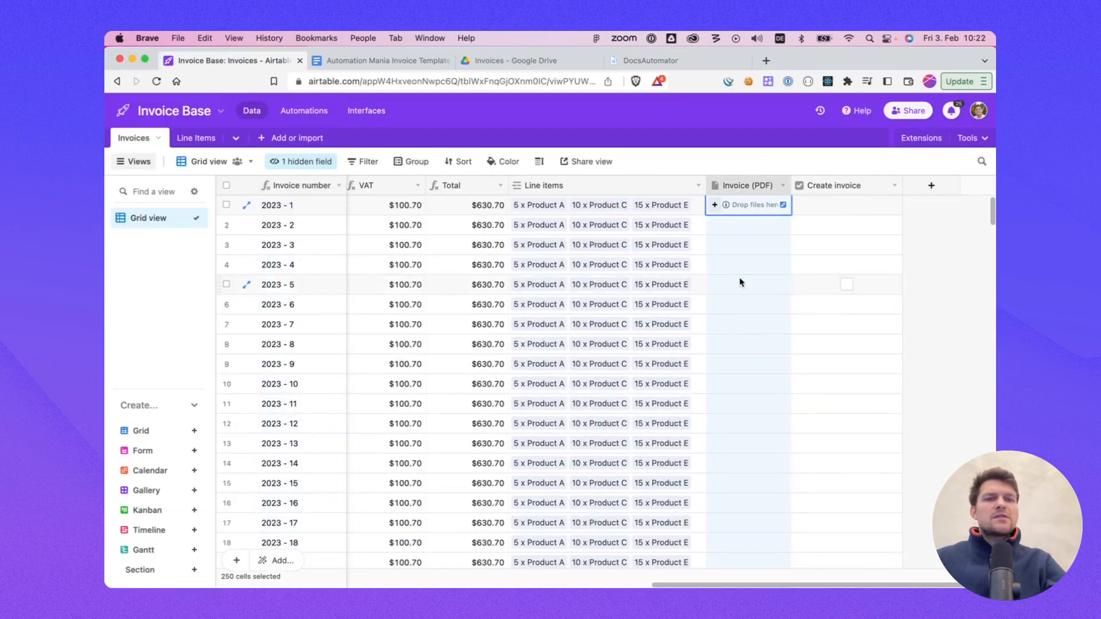
{"action": "left_click", "coordinate": [663, 62]}
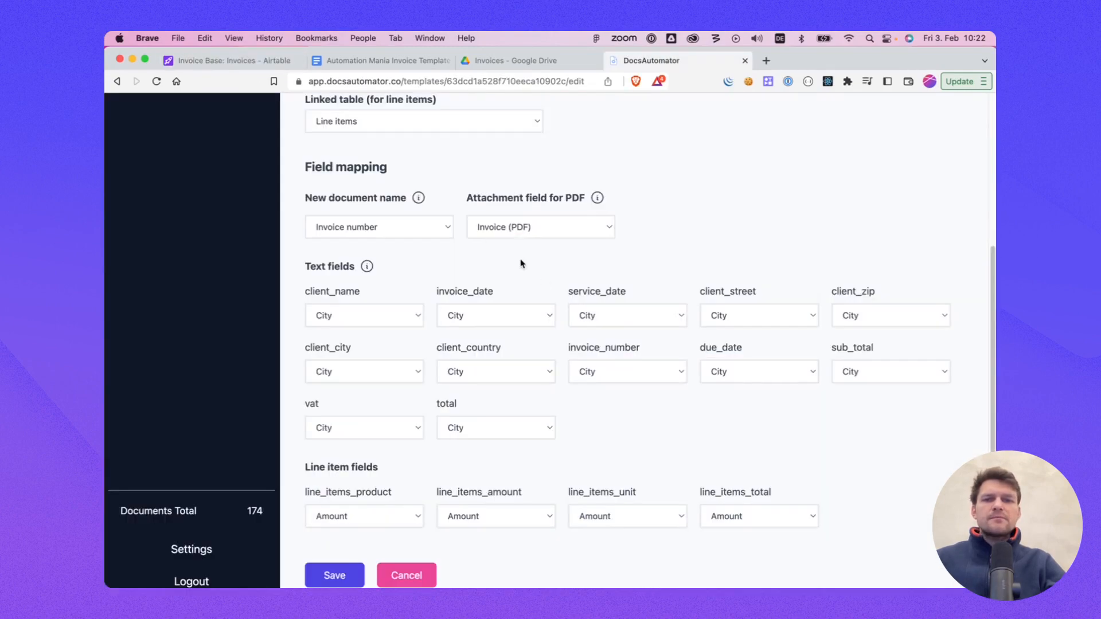
Step: Compare the text fields and line item fields with the placeholders in the Google Docs template
{"action": "scroll", "coordinate": [447, 252], "scroll_direction": "down", "scroll_amount": 1}
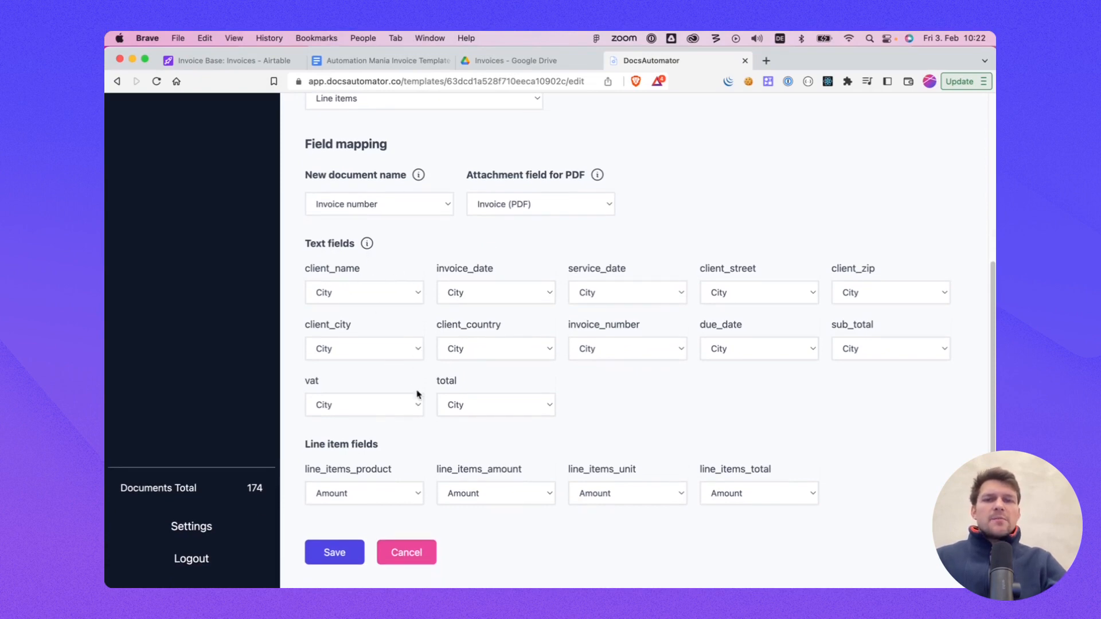
{"action": "left_click_drag", "start_coordinate": [306, 244], "coordinate": [341, 244]}
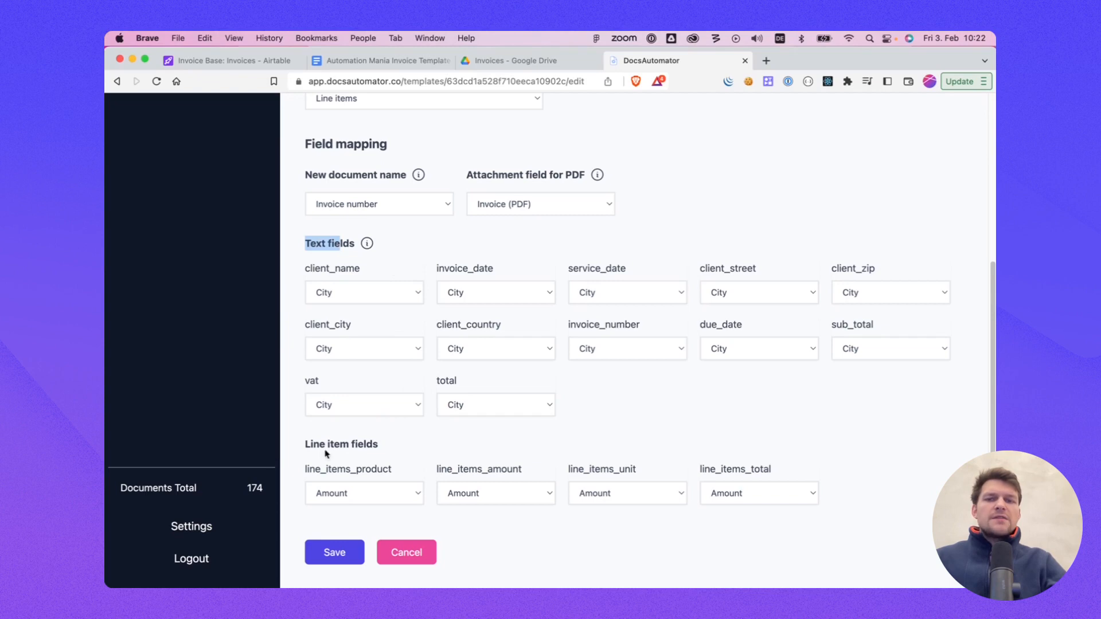
{"action": "left_click_drag", "start_coordinate": [313, 445], "coordinate": [354, 445]}
{"action": "left_click", "coordinate": [386, 451]}
{"action": "key", "text": "super+2"}
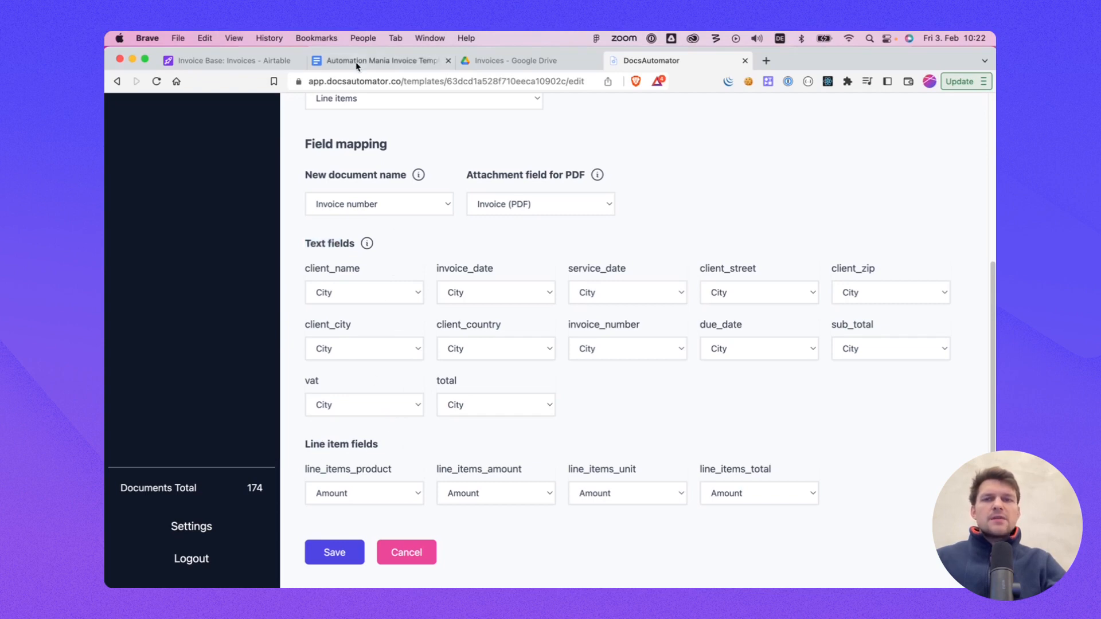
{"action": "left_click_drag", "start_coordinate": [360, 357], "coordinate": [443, 360]}
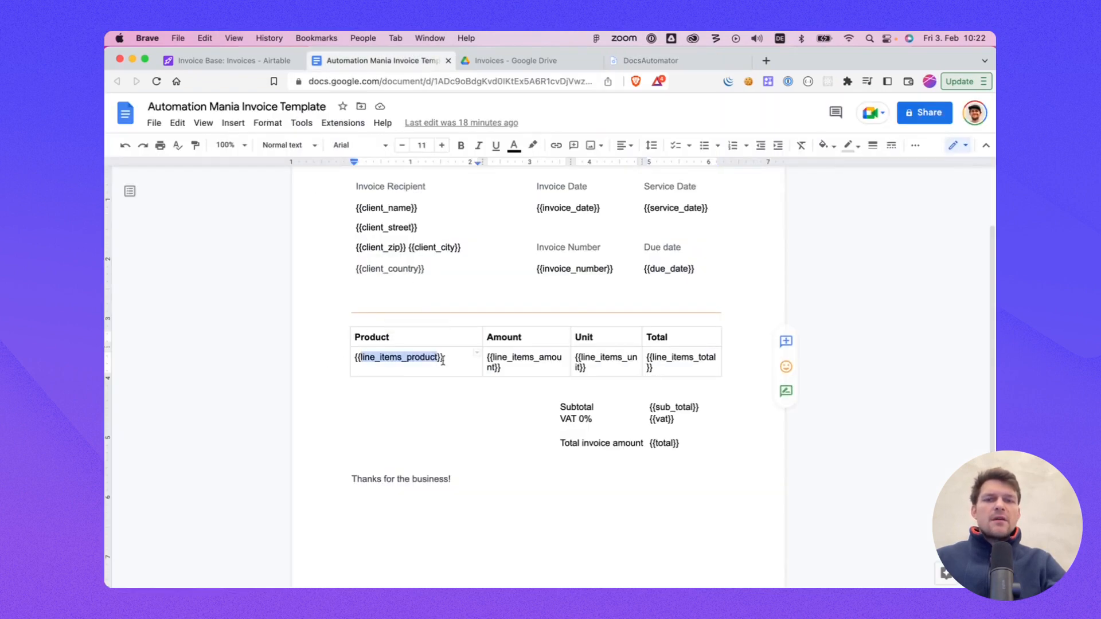
{"action": "left_click", "coordinate": [649, 61]}
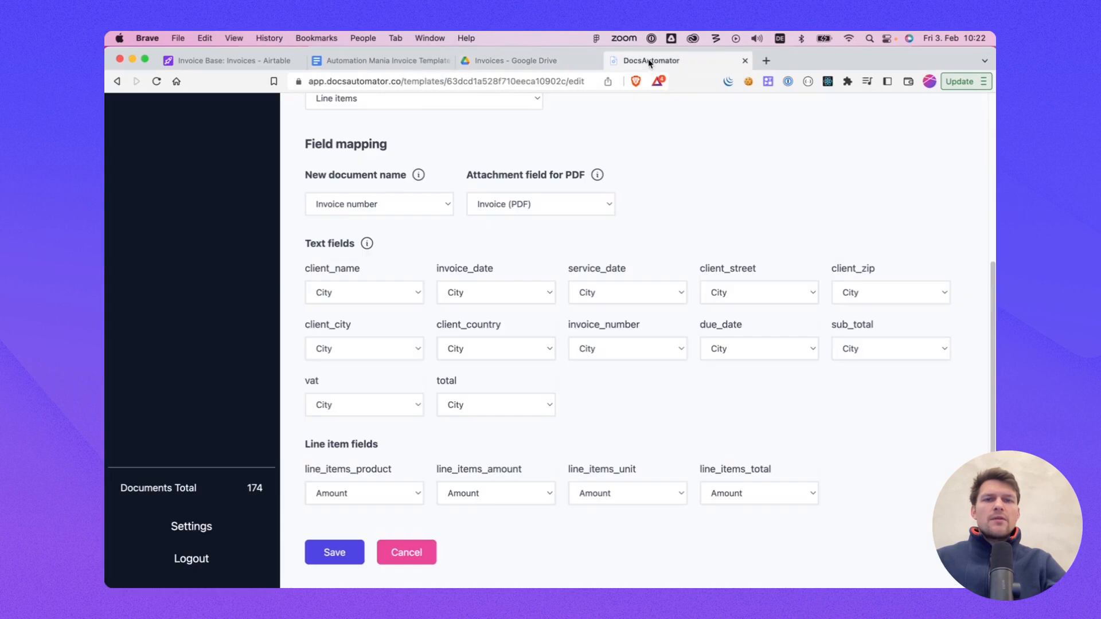
Step: Map client_name to Last name, invoice_date to Invoice date, and service_date to Service period
{"action": "left_click", "coordinate": [377, 297]}
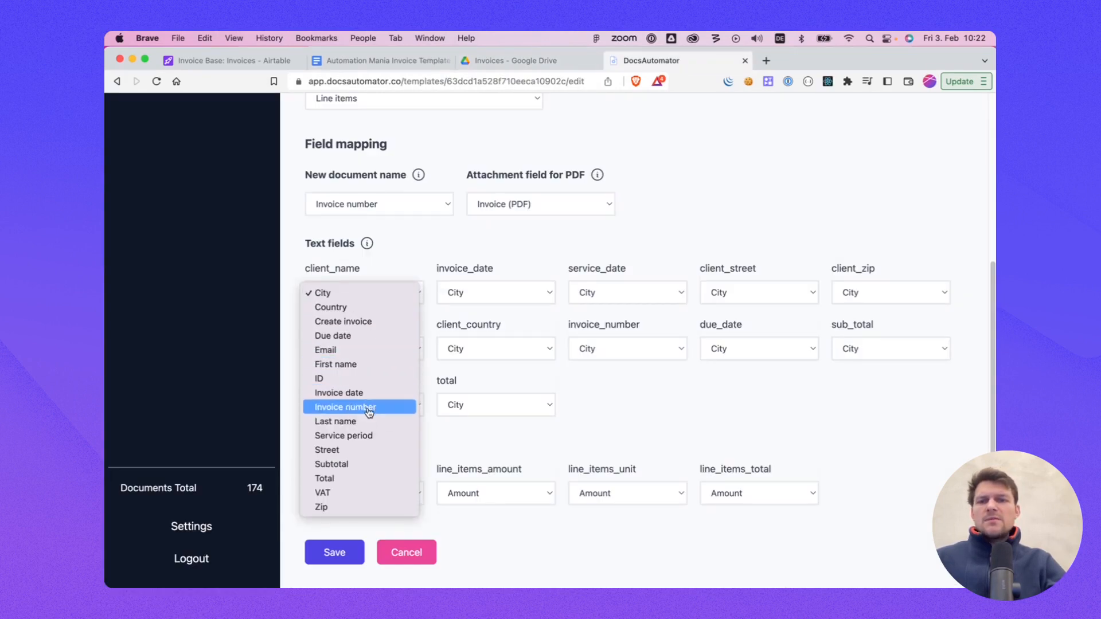
{"action": "left_click", "coordinate": [334, 422]}
{"action": "left_click", "coordinate": [483, 293]}
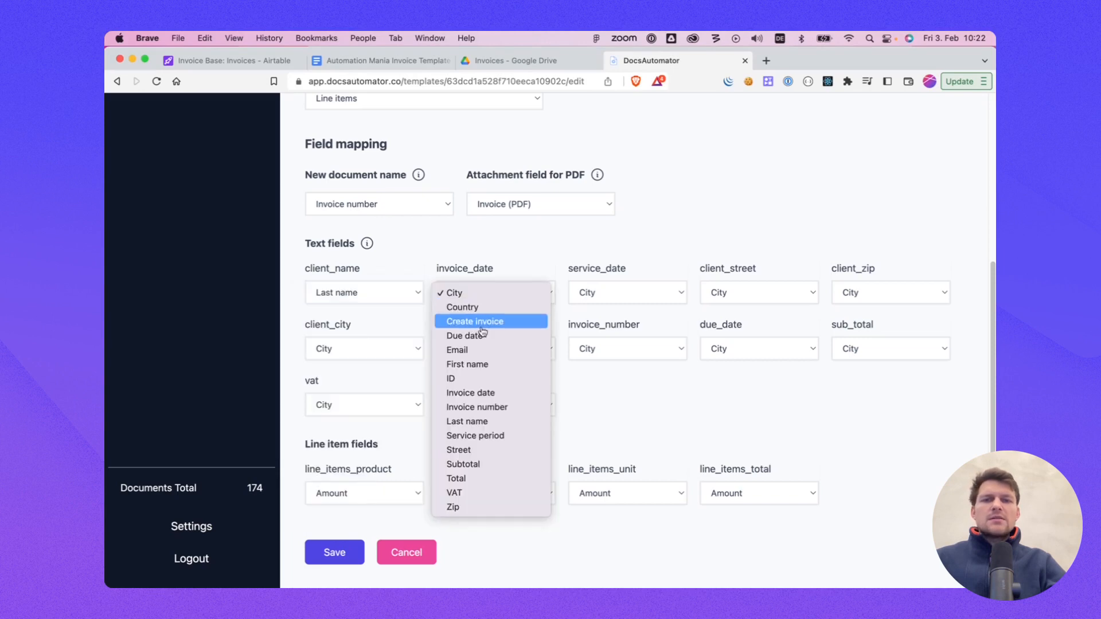
{"action": "left_click", "coordinate": [517, 393]}
{"action": "left_click", "coordinate": [601, 294]}
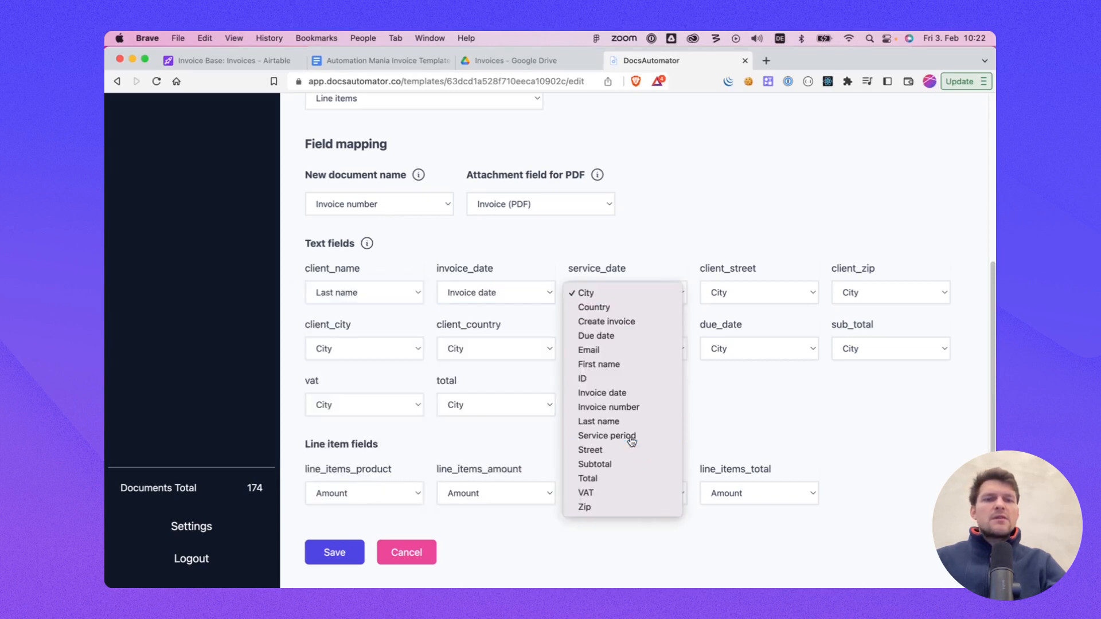
{"action": "left_click", "coordinate": [631, 437]}
Step: Map client_street to Street, client_zip to Zip, and client_city to City
{"action": "left_click", "coordinate": [746, 293]}
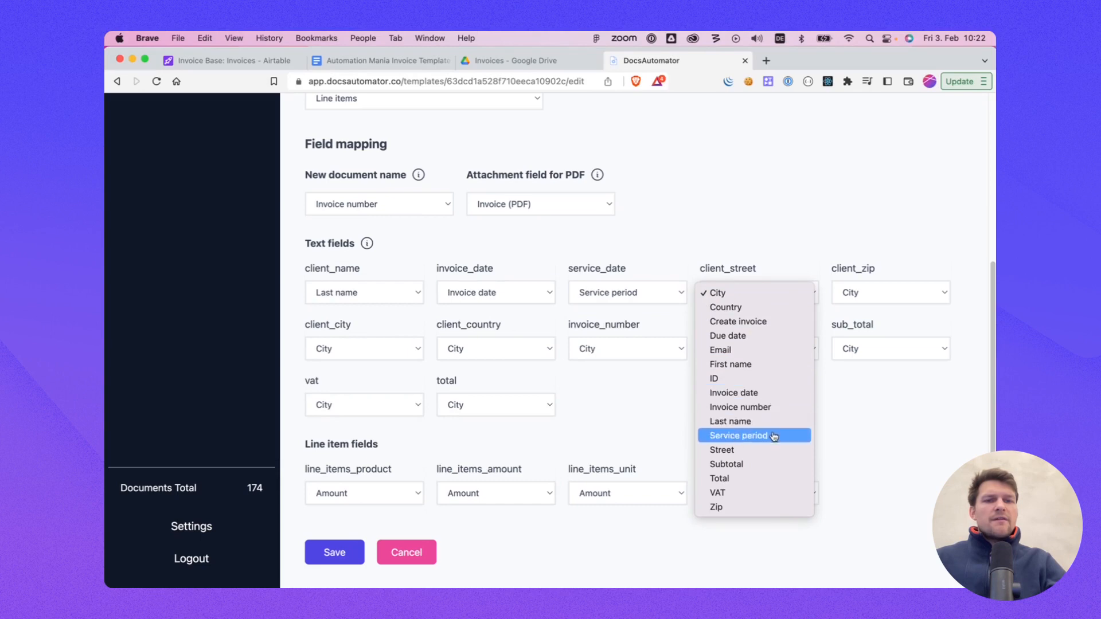
{"action": "left_click", "coordinate": [772, 450]}
{"action": "left_click", "coordinate": [851, 294]}
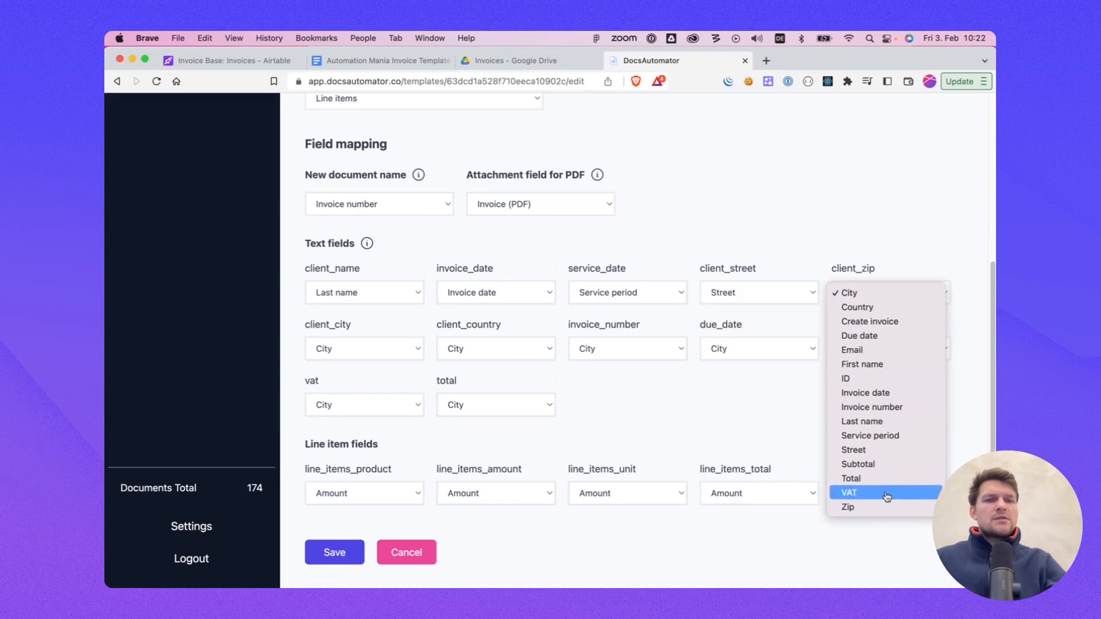
{"action": "left_click", "coordinate": [849, 506]}
{"action": "left_click", "coordinate": [398, 351]}
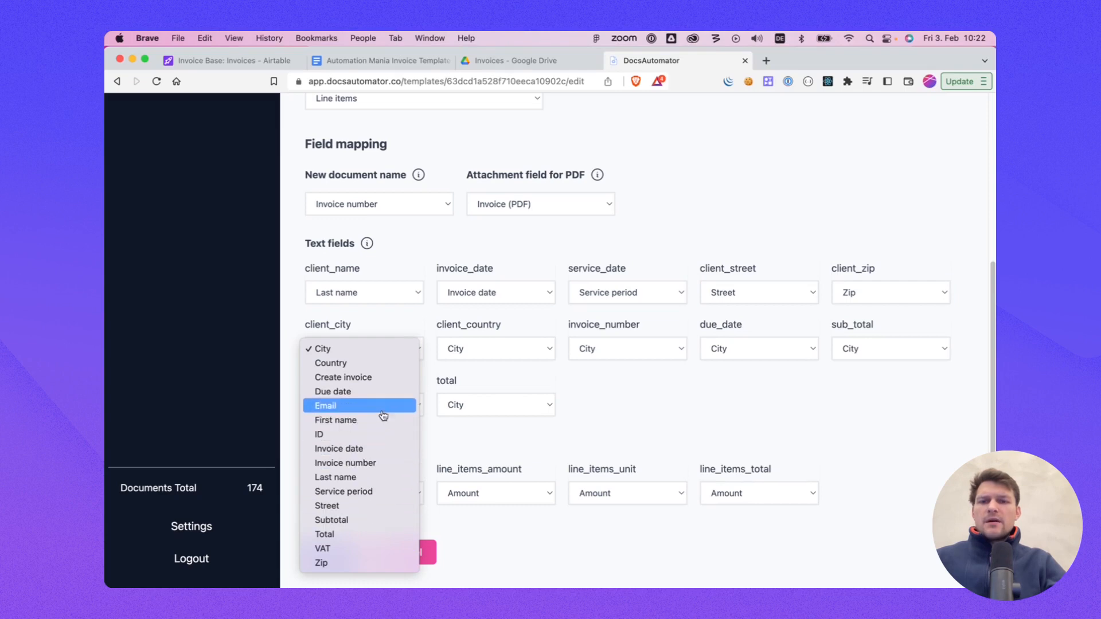
{"action": "left_click", "coordinate": [367, 356]}
Step: Map client_country to Country, invoice_number to Invoice number, and due_date to Due date
{"action": "left_click", "coordinate": [493, 350]}
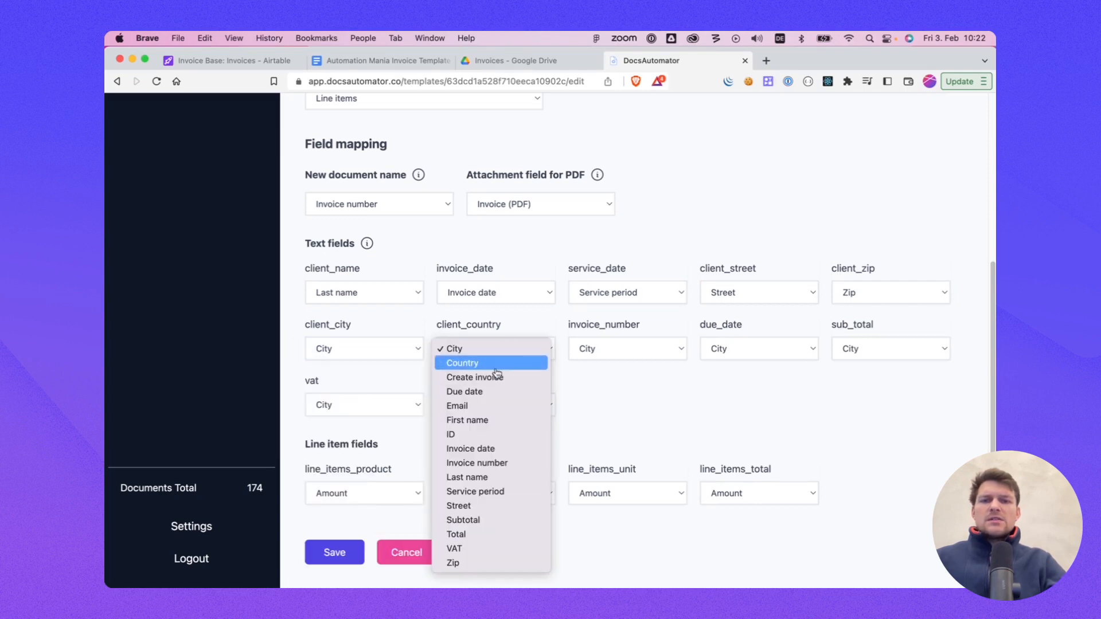
{"action": "left_click", "coordinate": [496, 369]}
{"action": "left_click", "coordinate": [628, 350]}
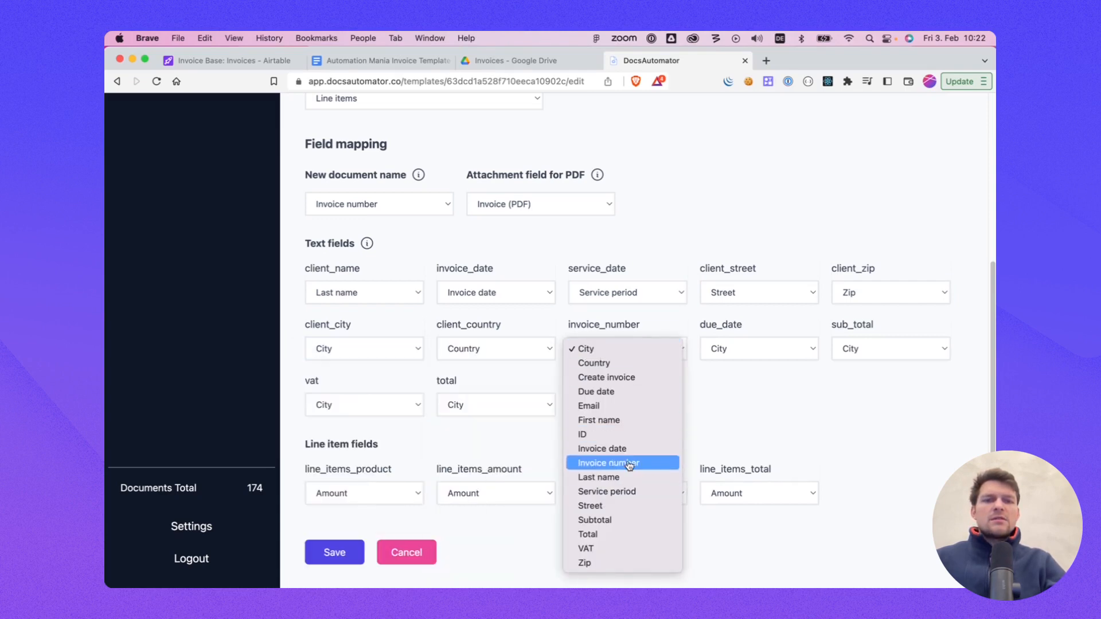
{"action": "left_click", "coordinate": [631, 457]}
{"action": "left_click", "coordinate": [711, 355]}
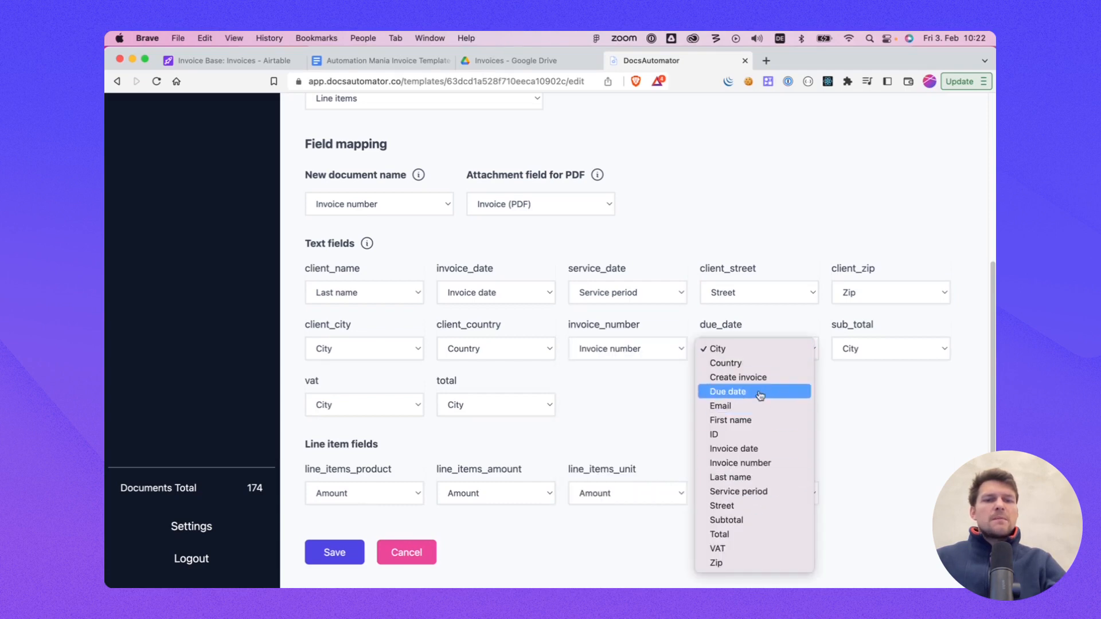
{"action": "left_click", "coordinate": [763, 392]}
Step: Map sub_total to Subtotal, vat to VAT, and total to Total
{"action": "left_click", "coordinate": [868, 346]}
{"action": "left_click", "coordinate": [878, 521]}
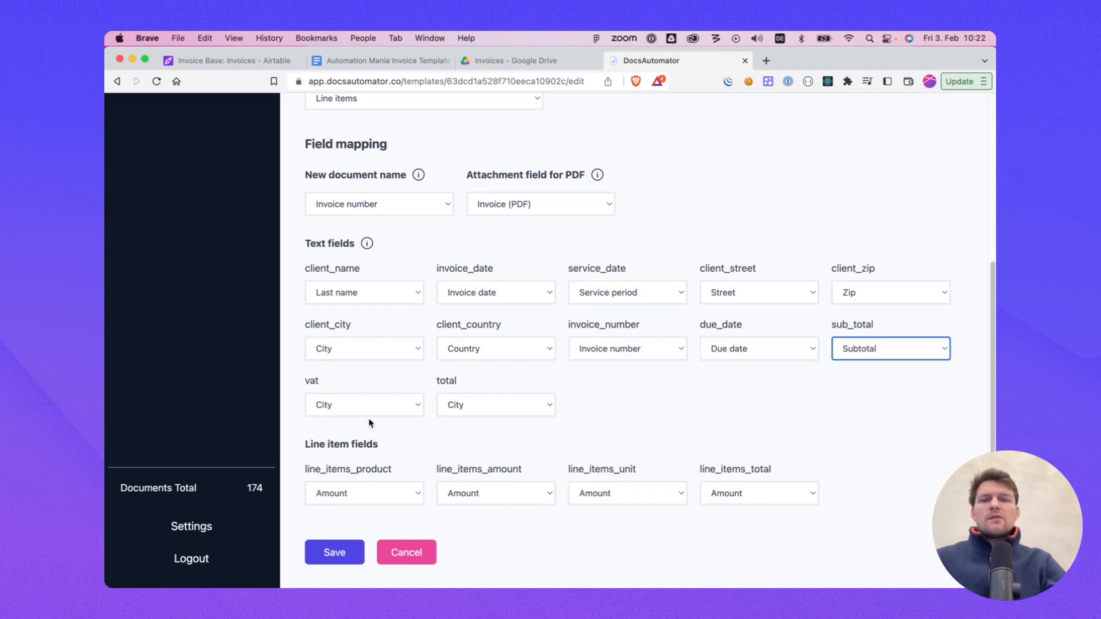
{"action": "left_click", "coordinate": [369, 412]}
{"action": "scroll", "coordinate": [363, 519], "scroll_direction": "down", "scroll_amount": 3}
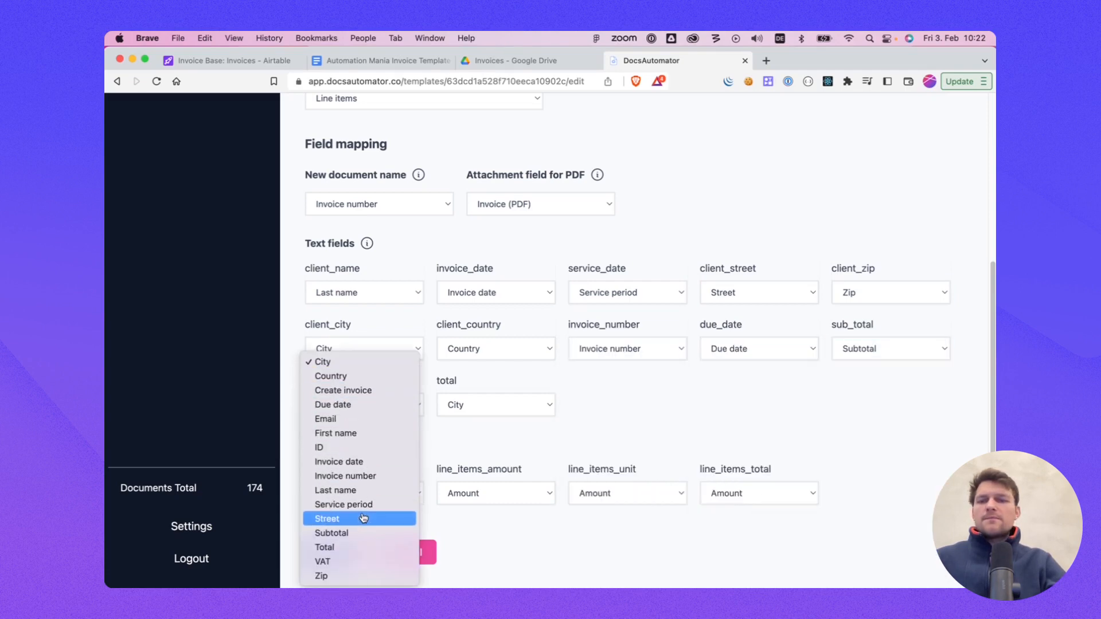
{"action": "left_click", "coordinate": [362, 563]}
{"action": "left_click", "coordinate": [488, 405]}
{"action": "scroll", "coordinate": [494, 544], "scroll_direction": "down", "scroll_amount": 3}
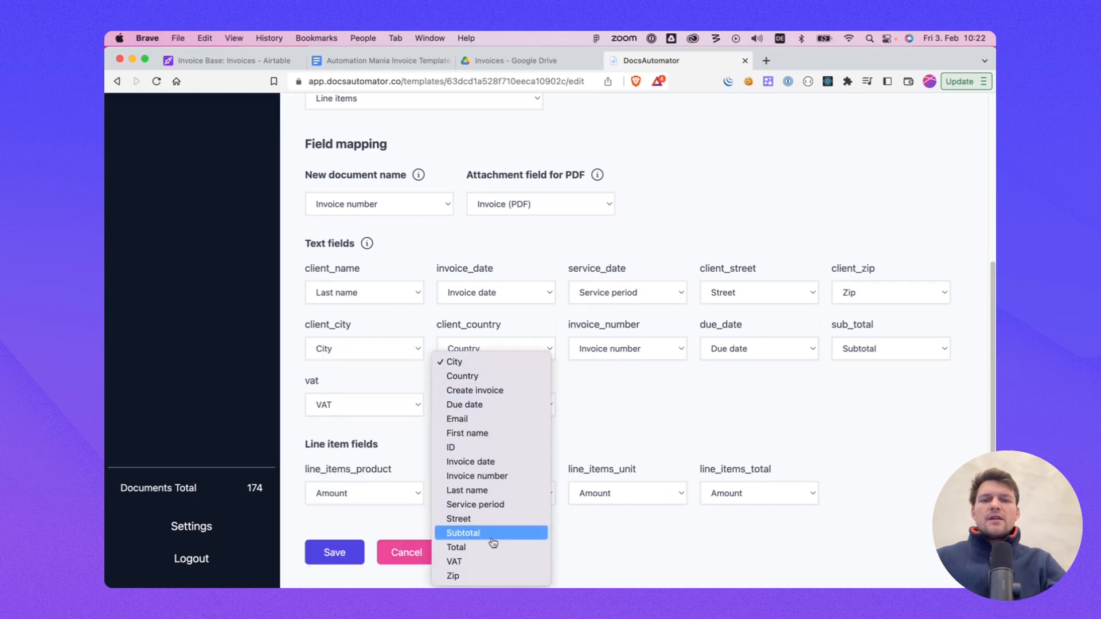
{"action": "left_click", "coordinate": [492, 538]}
{"action": "left_click", "coordinate": [493, 405]}
{"action": "left_click", "coordinate": [482, 418]}
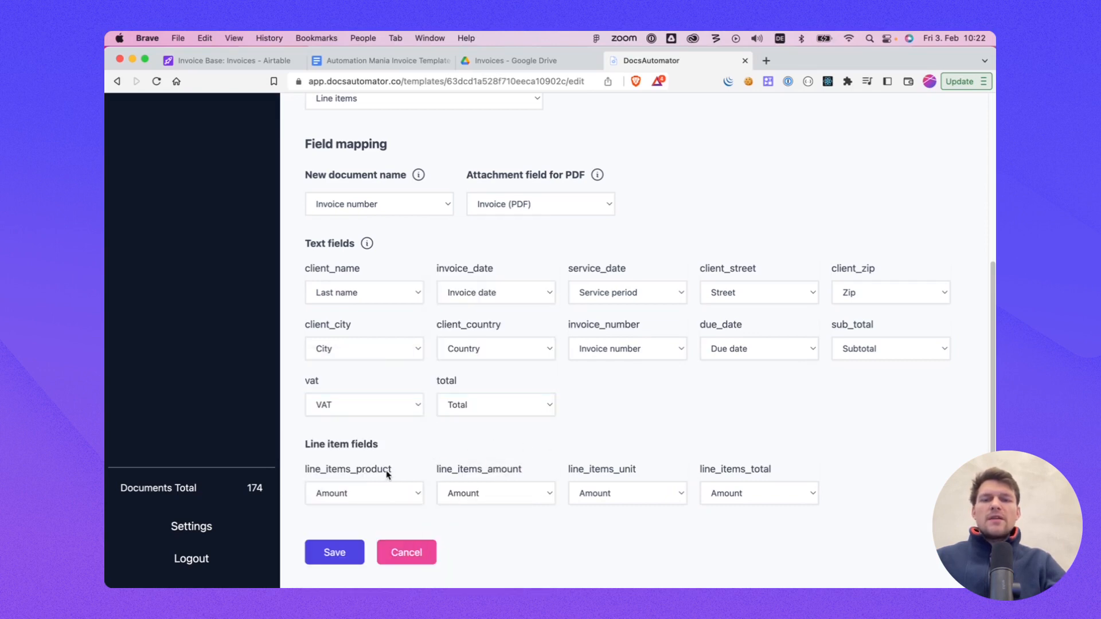
Step: Review the Line Items table's fields in Airtable to match them with the line item placeholders
{"action": "left_click", "coordinate": [352, 492]}
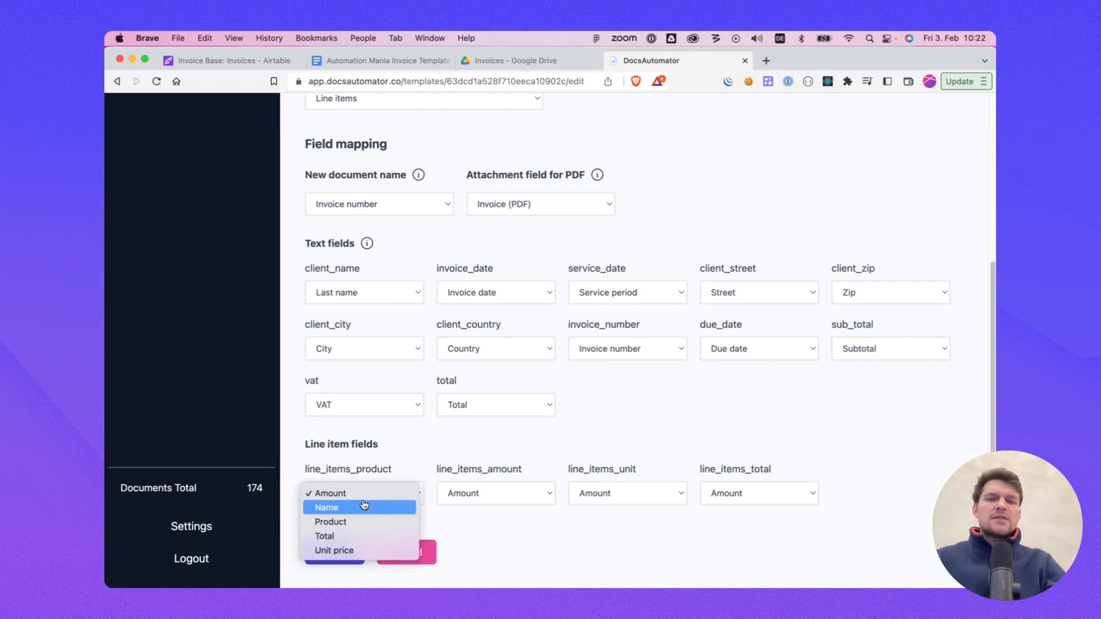
{"action": "left_click", "coordinate": [438, 462]}
{"action": "left_click", "coordinate": [245, 63]}
{"action": "left_click", "coordinate": [209, 138]}
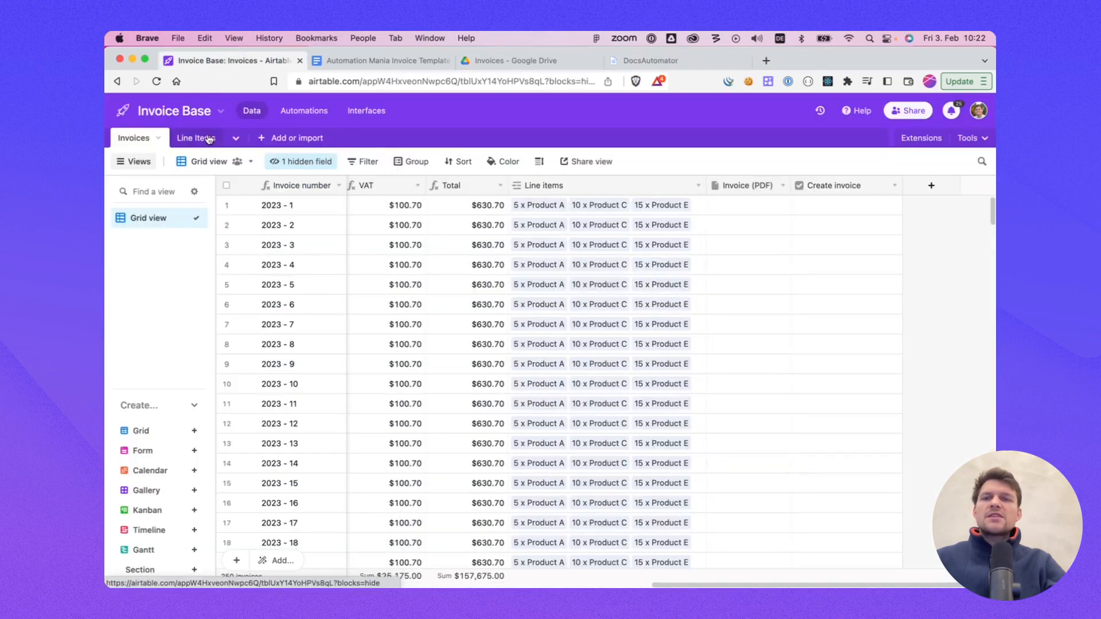
{"action": "left_click", "coordinate": [365, 189]}
{"action": "left_click", "coordinate": [464, 184]}
{"action": "left_click", "coordinate": [553, 184]}
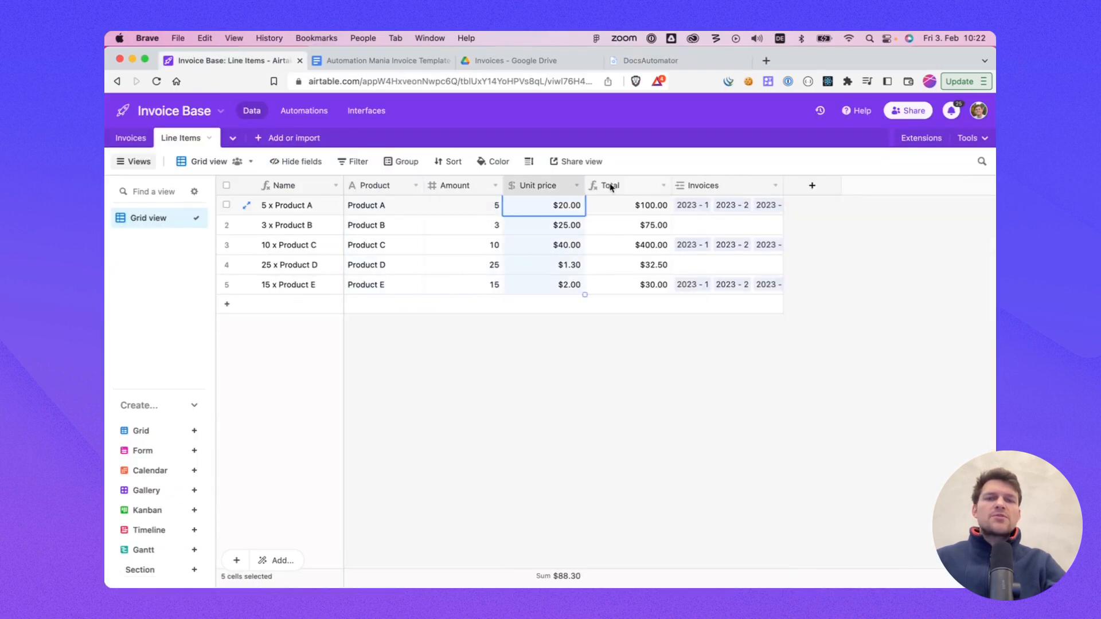
{"action": "left_click", "coordinate": [611, 185]}
{"action": "left_click", "coordinate": [717, 186]}
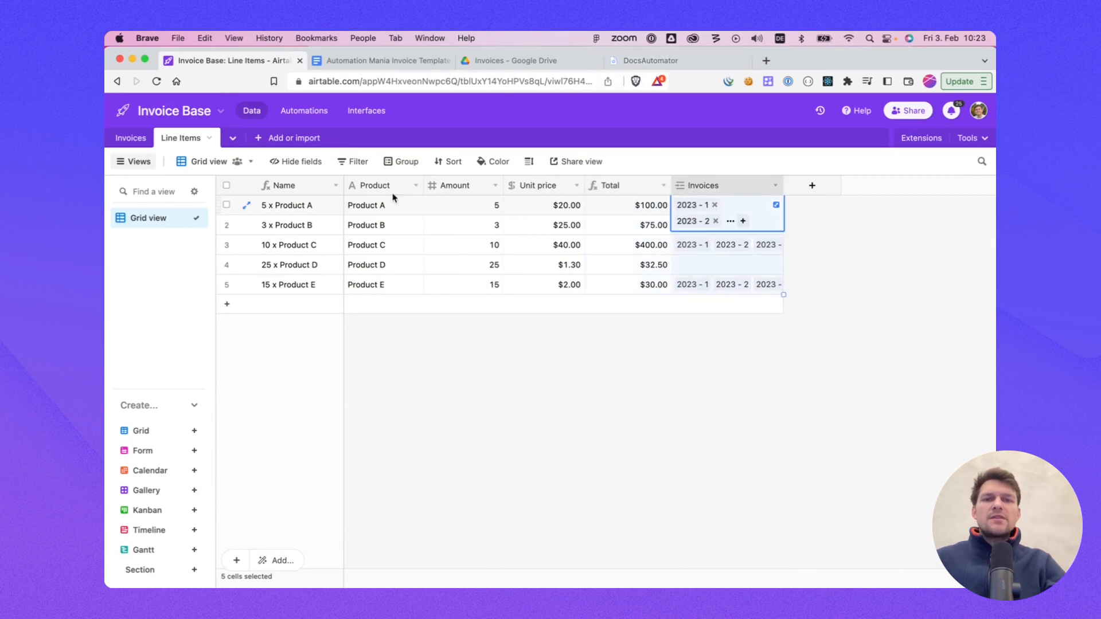
{"action": "left_click", "coordinate": [661, 65]}
Step: Map the line item fields to Product, Amount, Unit price and Total, and save the recipe
{"action": "left_click", "coordinate": [389, 497]}
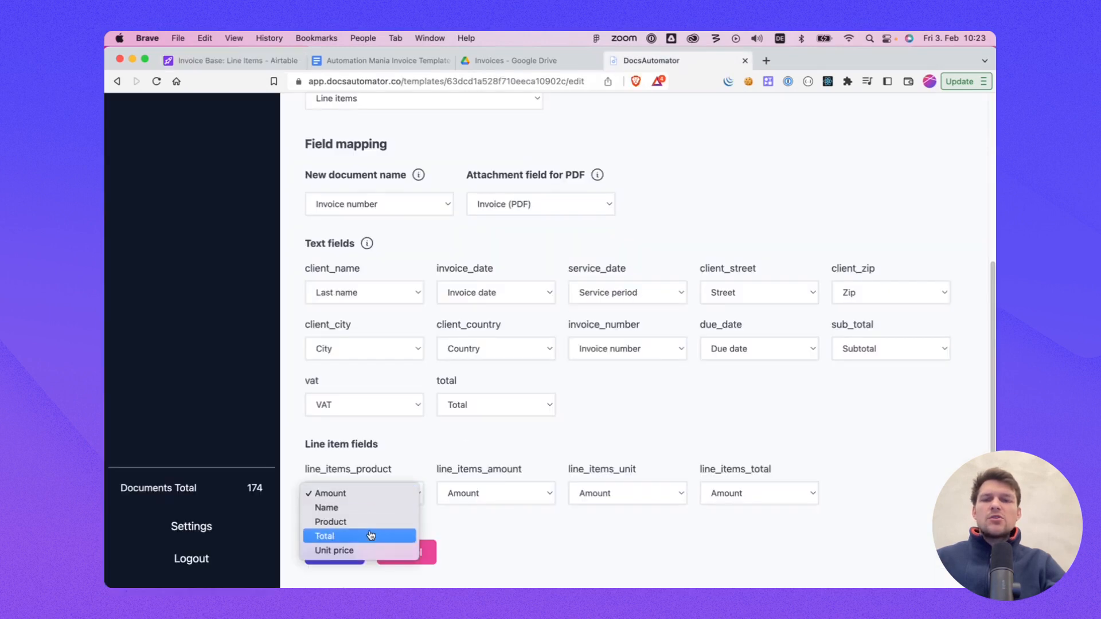
{"action": "left_click", "coordinate": [341, 522]}
{"action": "left_click", "coordinate": [476, 493]}
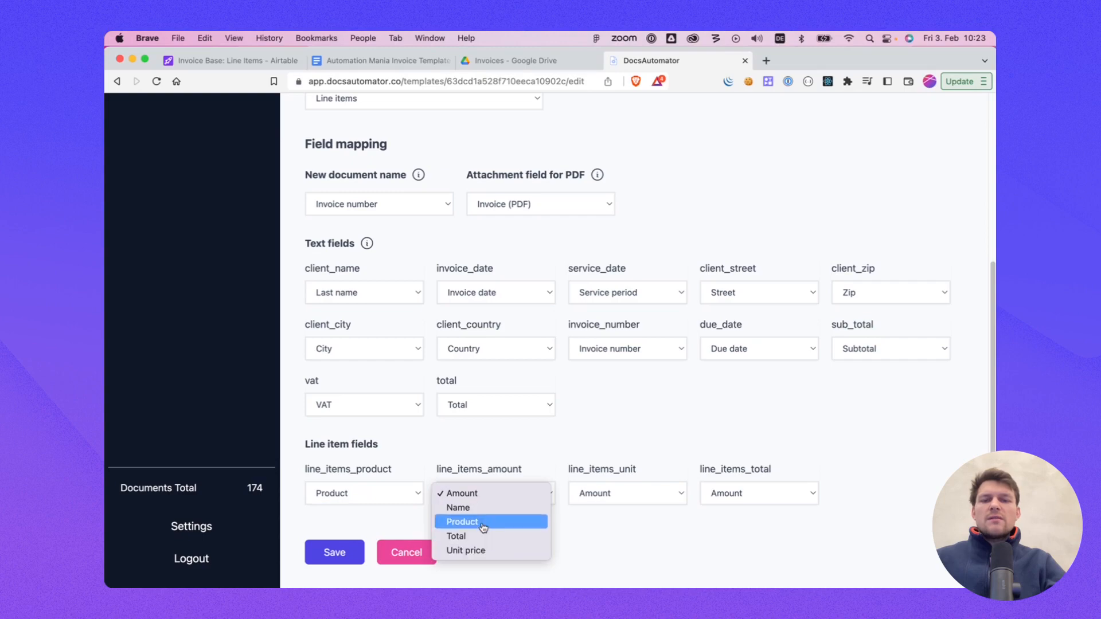
{"action": "left_click", "coordinate": [476, 494]}
{"action": "left_click", "coordinate": [607, 494]}
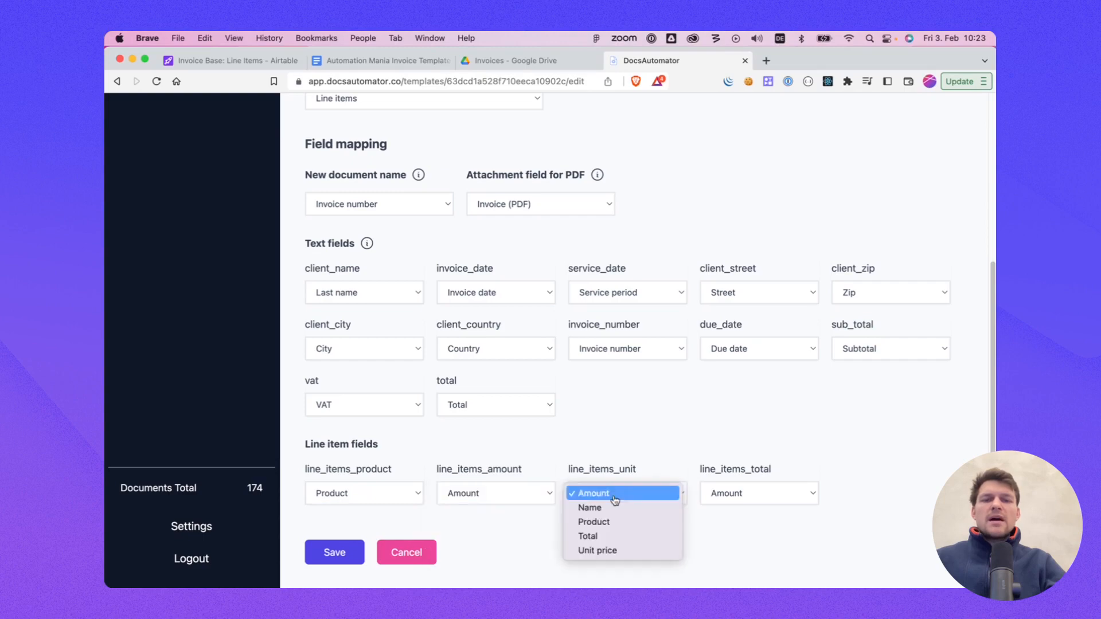
{"action": "left_click", "coordinate": [610, 551]}
{"action": "left_click", "coordinate": [745, 492]}
{"action": "left_click", "coordinate": [731, 537]}
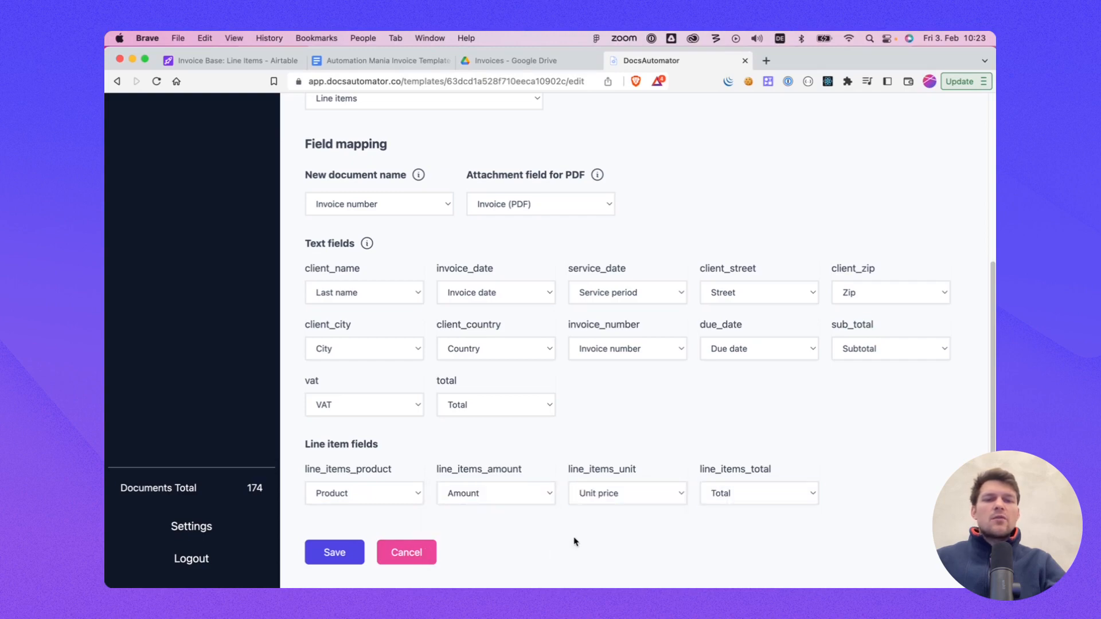
{"action": "scroll", "coordinate": [520, 422], "scroll_direction": "up", "scroll_amount": 1}
{"action": "scroll", "coordinate": [516, 423], "scroll_direction": "down", "scroll_amount": 1}
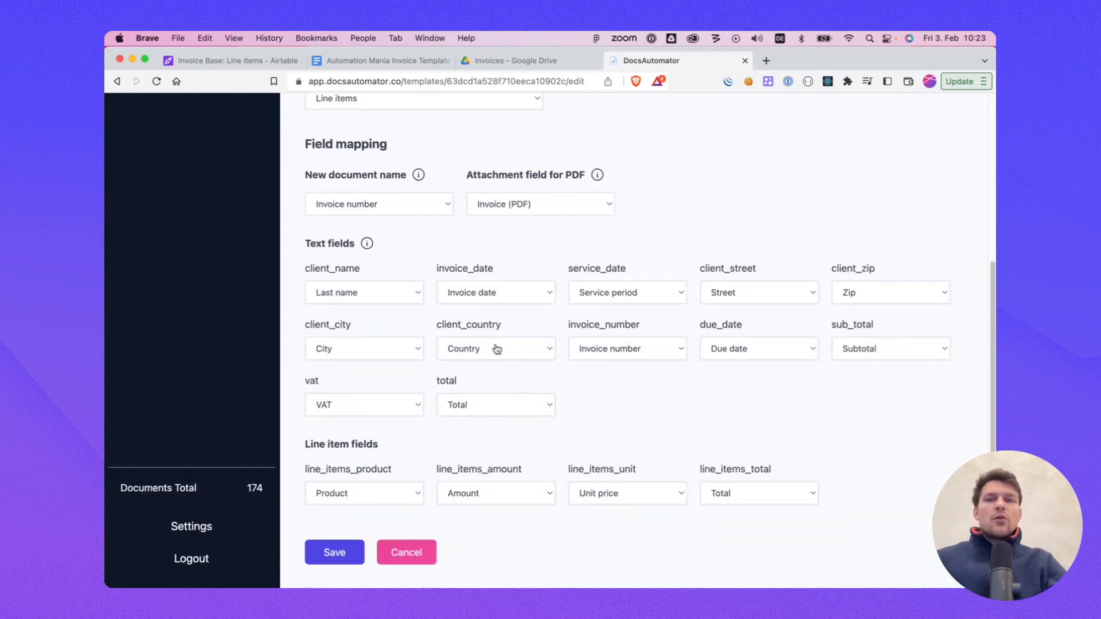
{"action": "left_click", "coordinate": [332, 553]}
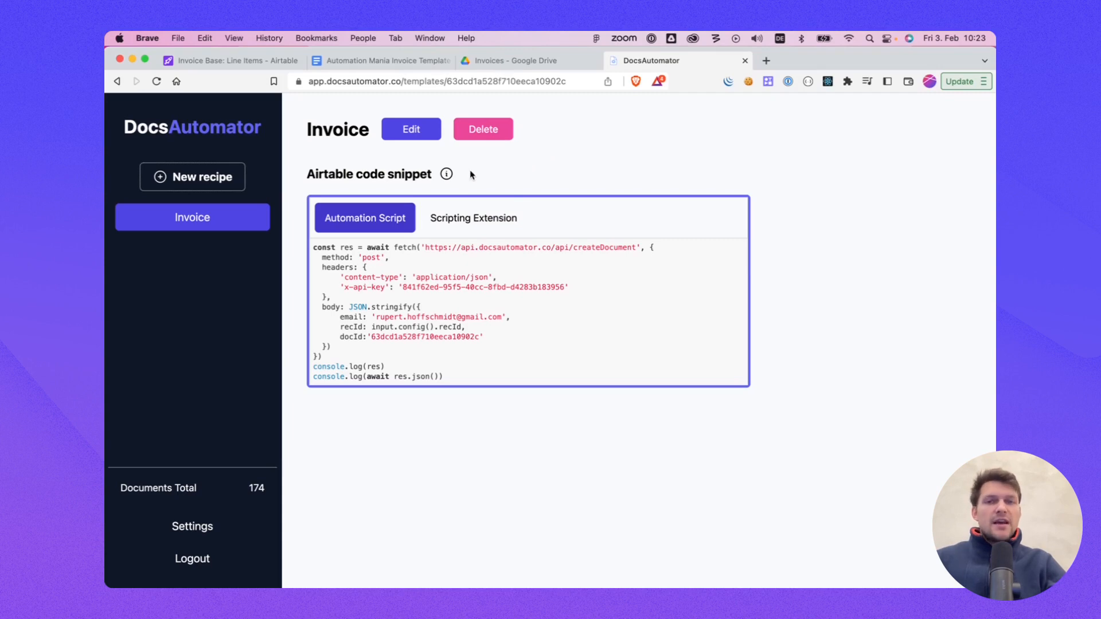
Step: Compare the Automation Script and Scripting Extension code snippets of the recipe
{"action": "left_click", "coordinate": [465, 220]}
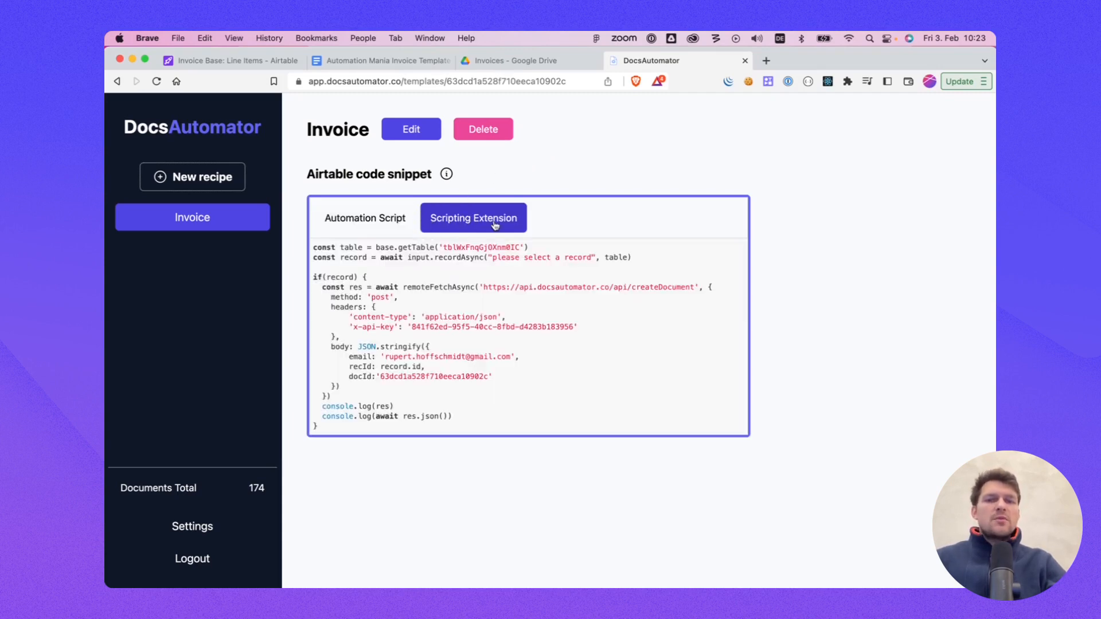
{"action": "left_click", "coordinate": [356, 218]}
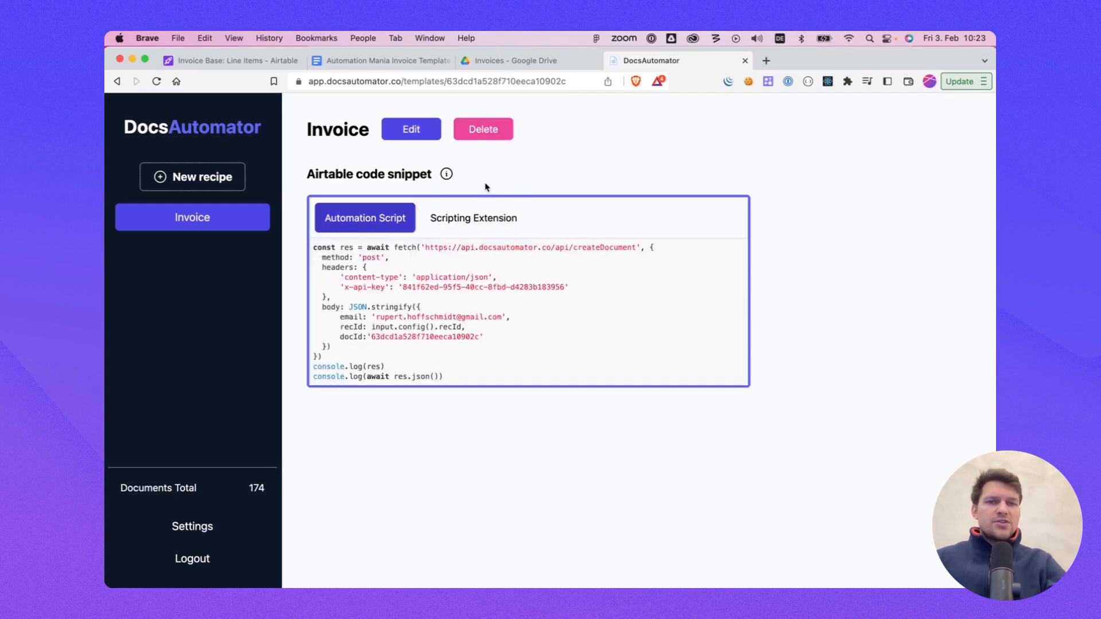
{"action": "left_click", "coordinate": [503, 218]}
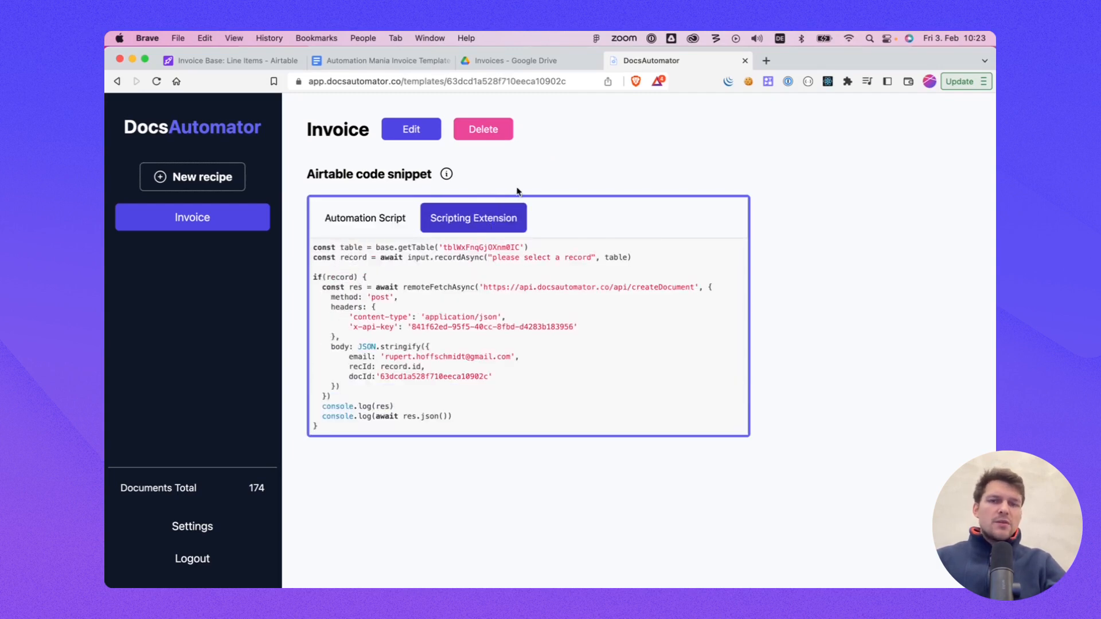
{"action": "left_click", "coordinate": [272, 64]}
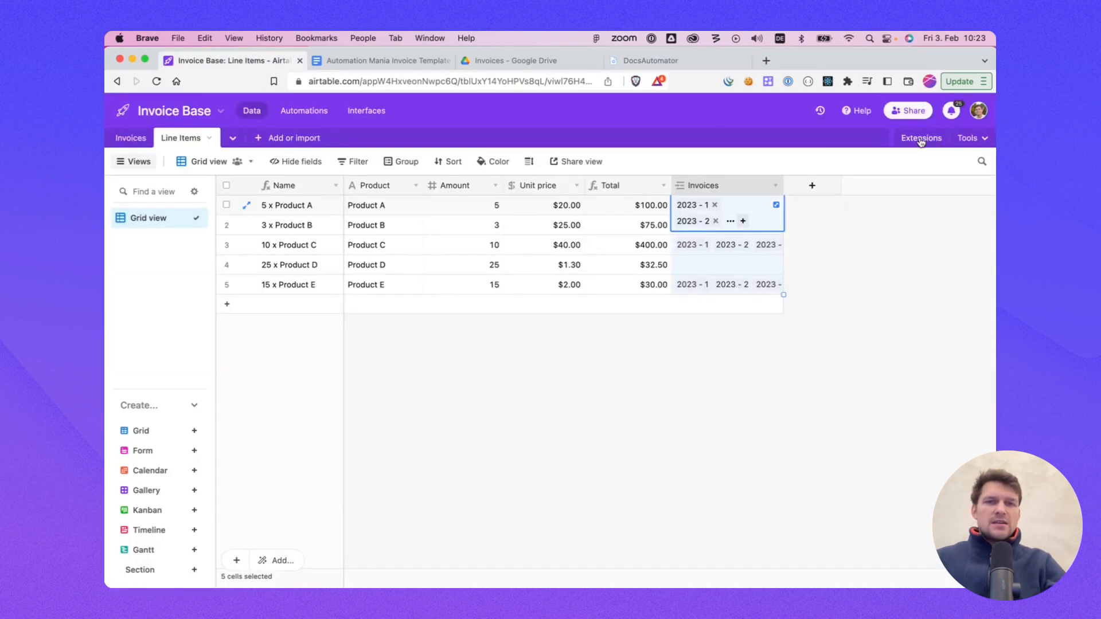
{"action": "left_click", "coordinate": [642, 62]}
{"action": "left_click", "coordinate": [366, 221]}
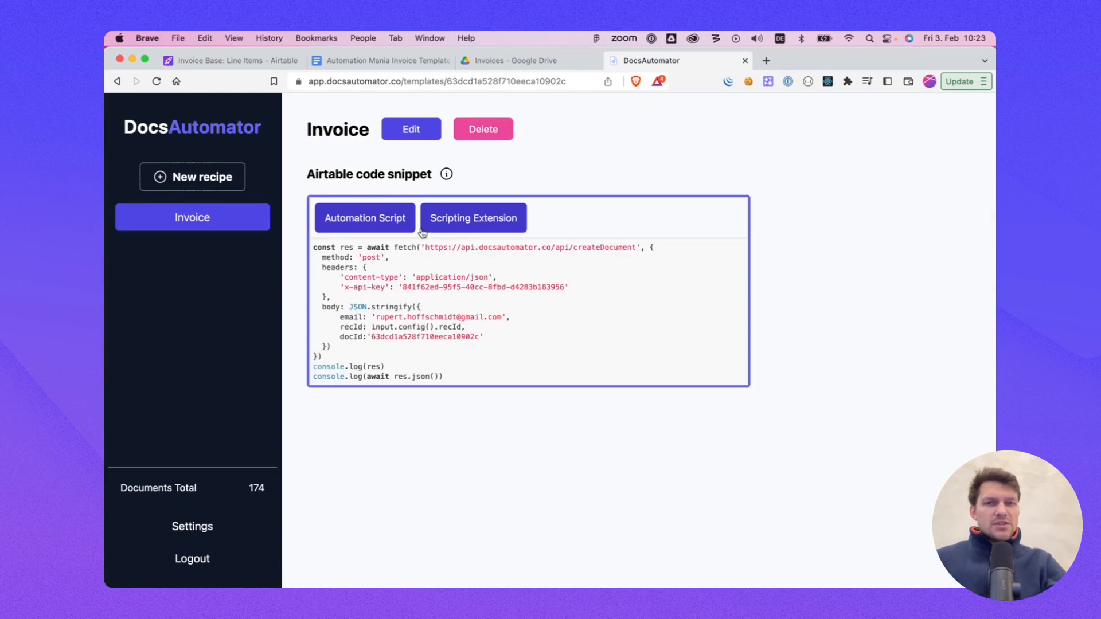
Step: Browse the trigger options for a new Airtable automation, then return to the base's data
{"action": "left_click", "coordinate": [258, 62]}
{"action": "left_click", "coordinate": [313, 112]}
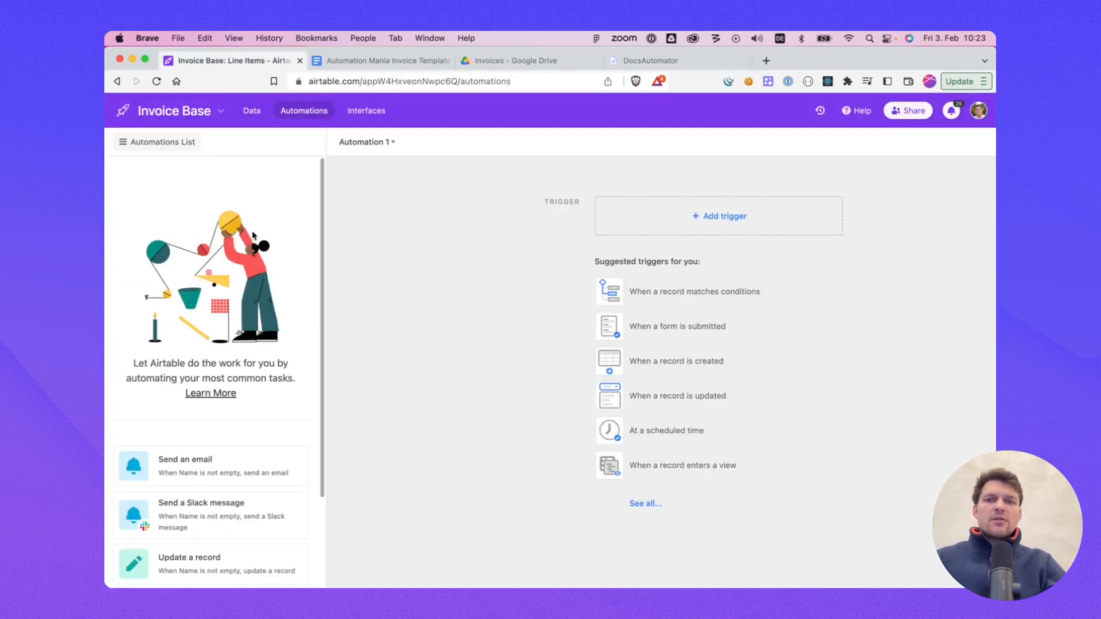
{"action": "left_click", "coordinate": [656, 213]}
{"action": "left_click", "coordinate": [536, 231]}
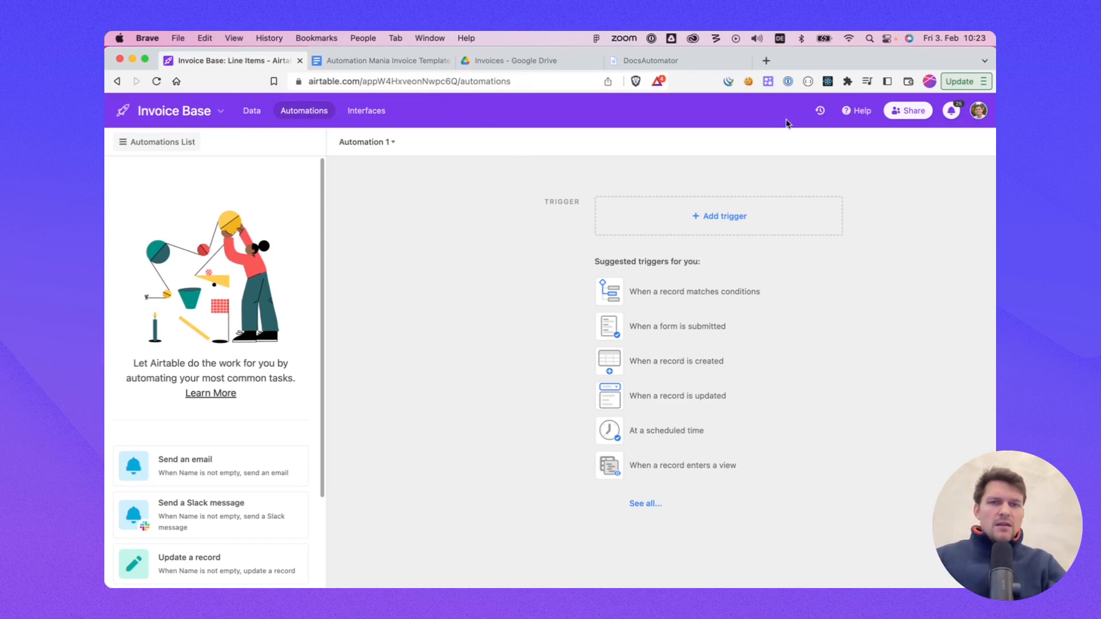
{"action": "left_click", "coordinate": [724, 218]}
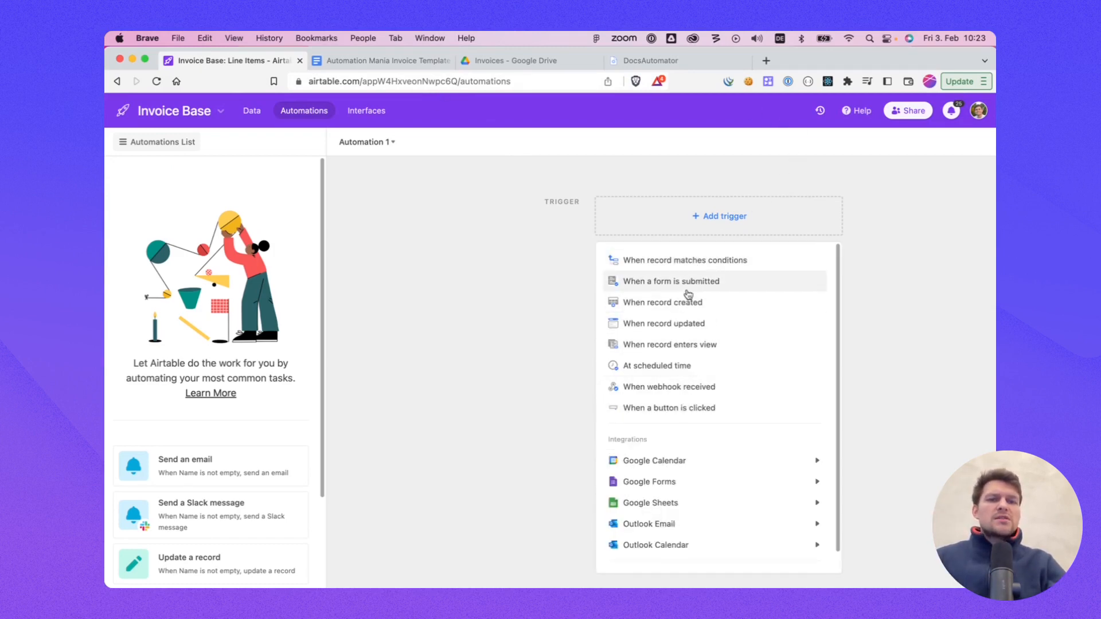
{"action": "left_click", "coordinate": [523, 273]}
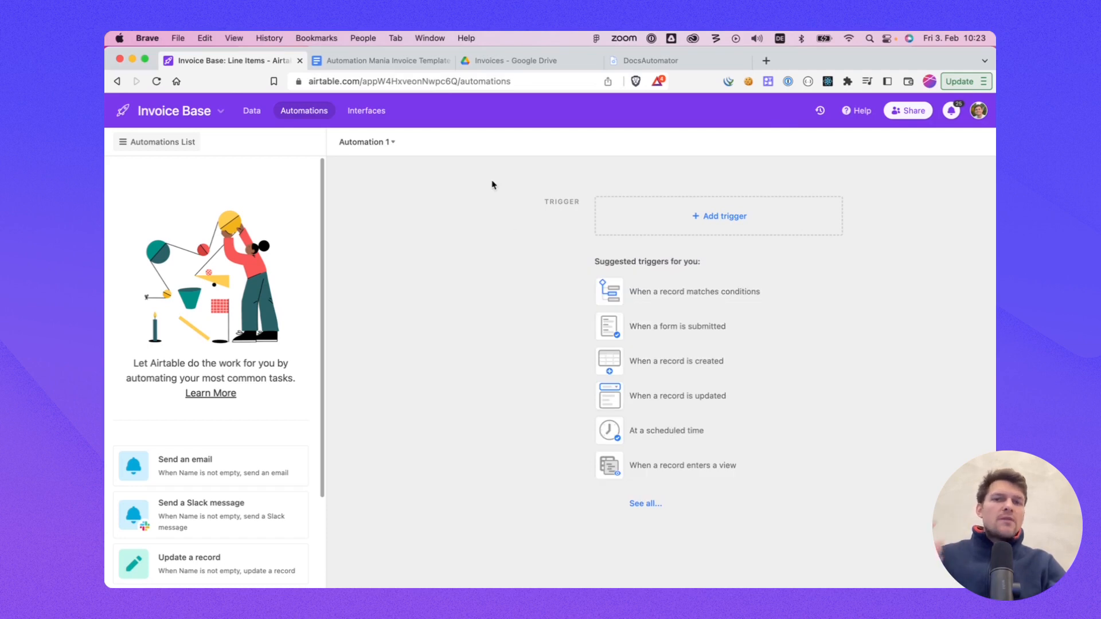
{"action": "left_click", "coordinate": [255, 112]}
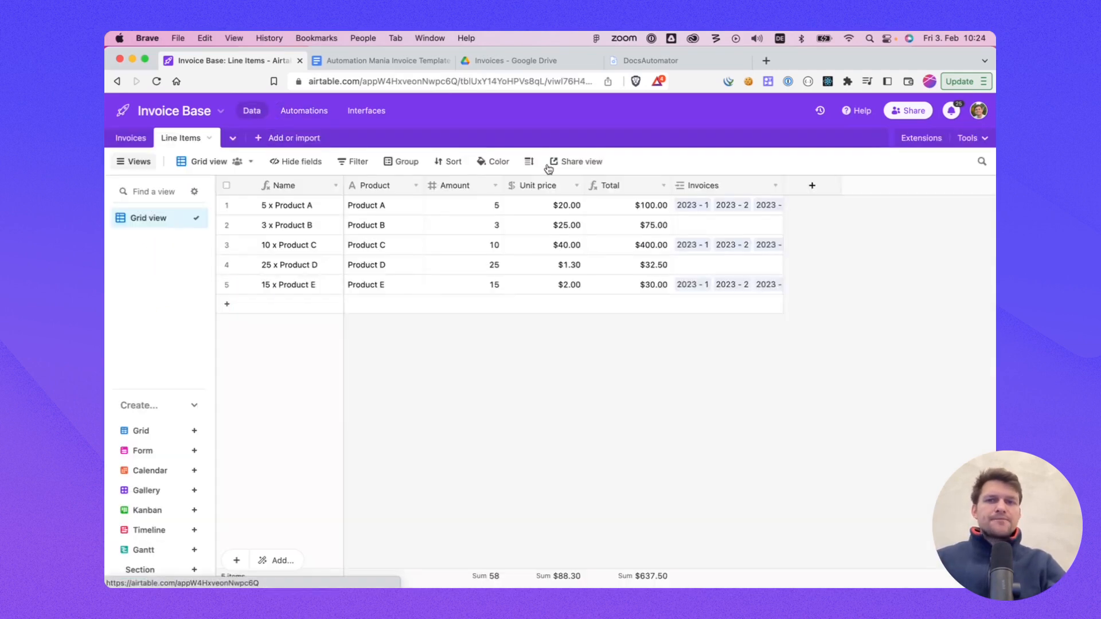
Step: Display the Scripting Extension code snippet in DocsAutomator
{"action": "left_click", "coordinate": [370, 57]}
{"action": "left_click", "coordinate": [264, 61]}
{"action": "left_click", "coordinate": [677, 61]}
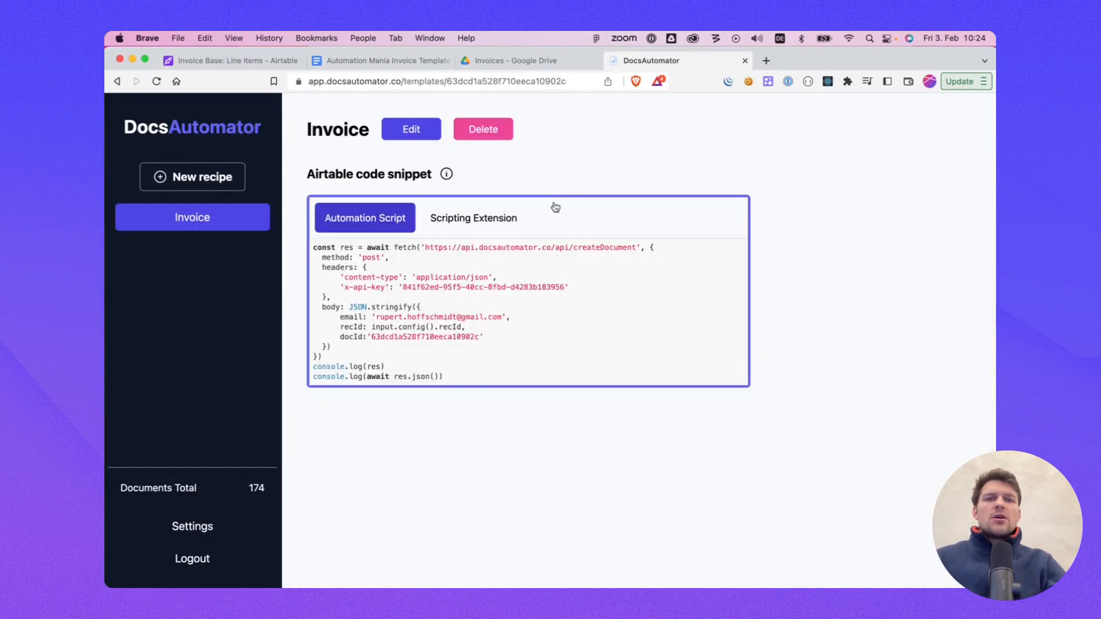
{"action": "left_click", "coordinate": [503, 225]}
{"action": "left_click", "coordinate": [492, 303]}
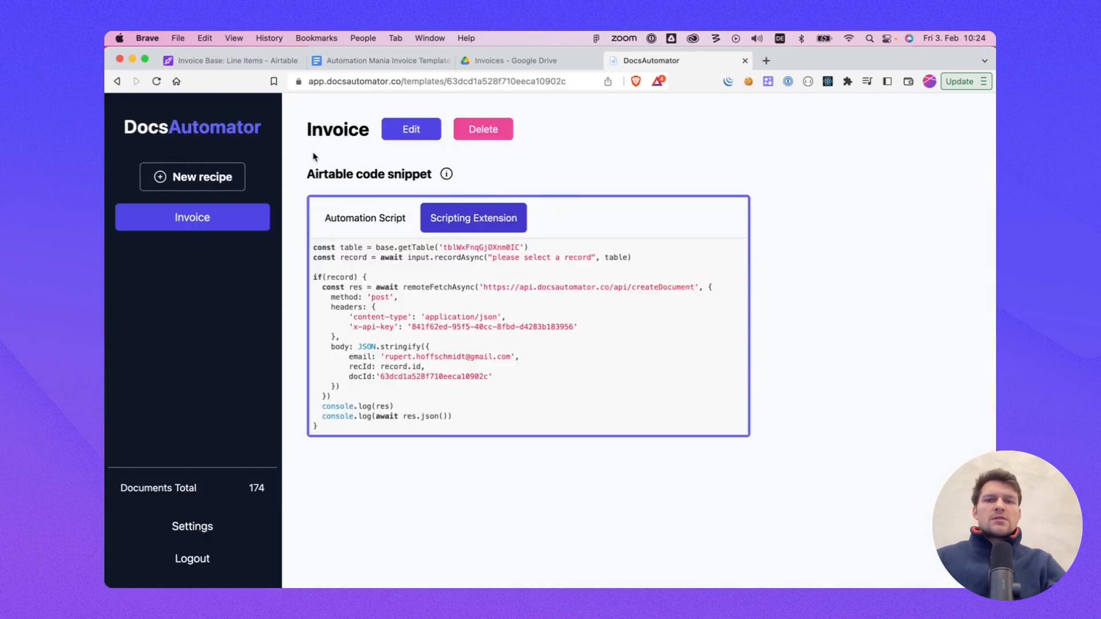
Step: Add the Scripting extension to the Invoices table from the extensions marketplace
{"action": "left_click", "coordinate": [238, 61]}
{"action": "left_click", "coordinate": [145, 138]}
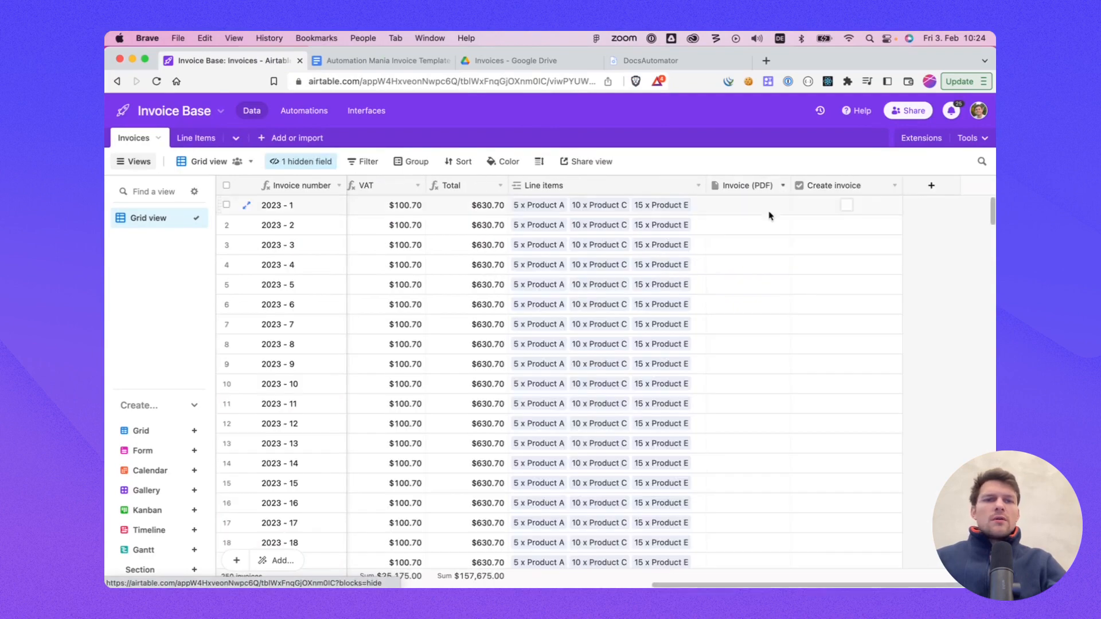
{"action": "left_click", "coordinate": [921, 137]}
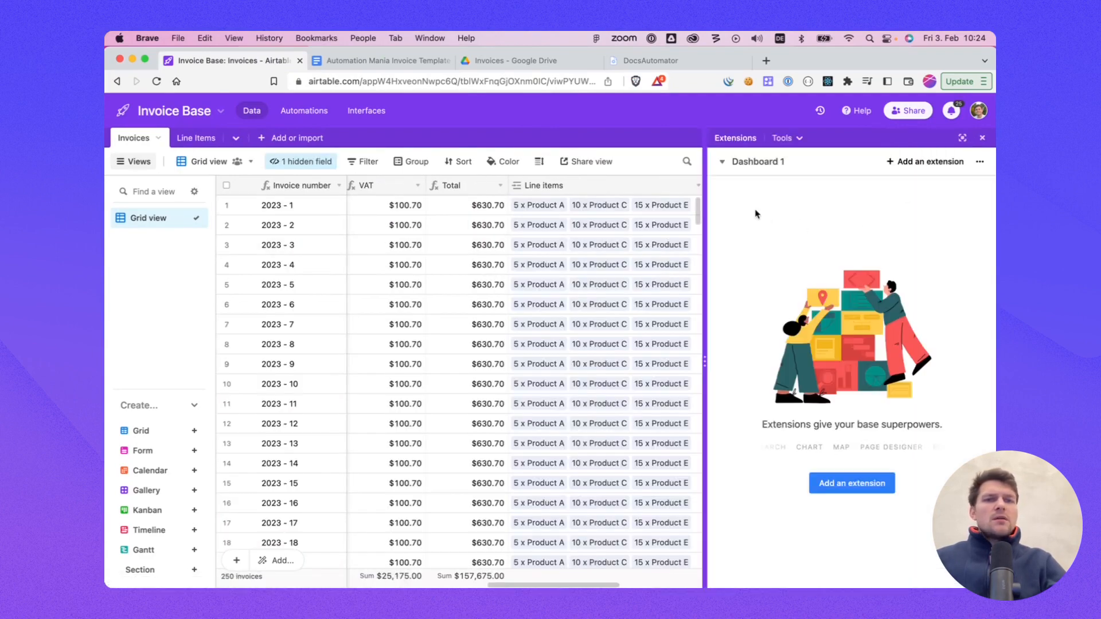
{"action": "left_click", "coordinate": [867, 483]}
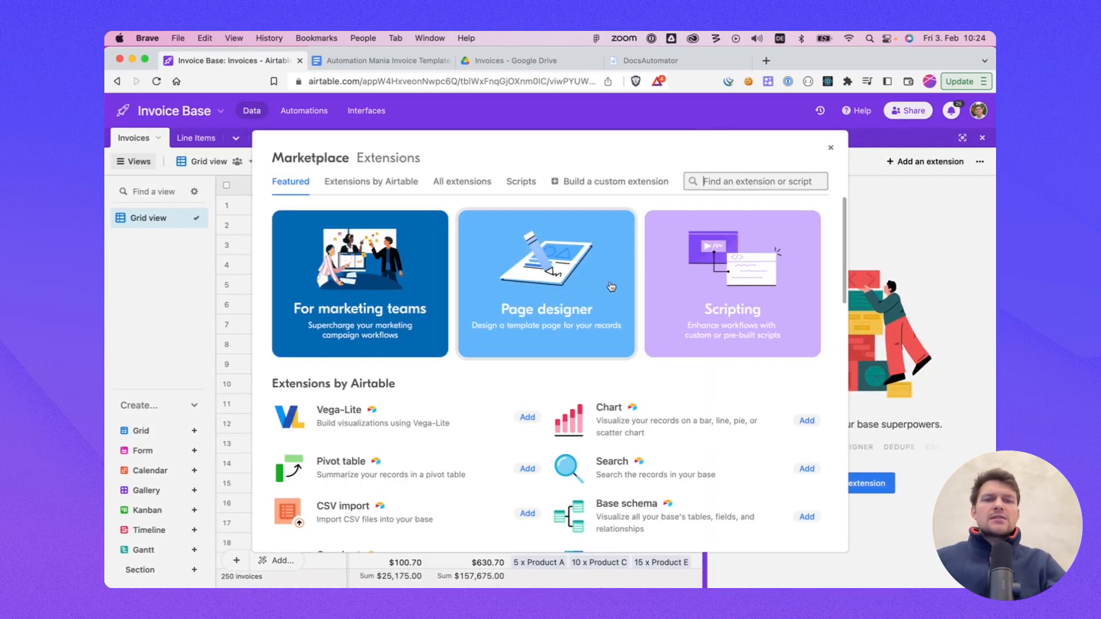
{"action": "left_click", "coordinate": [731, 319]}
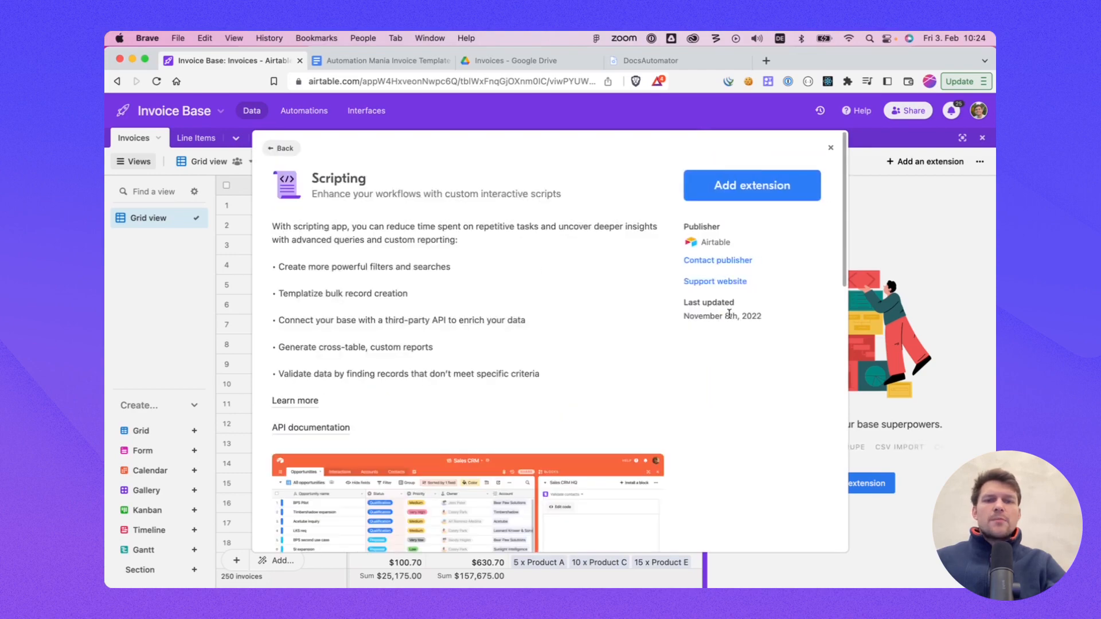
{"action": "left_click", "coordinate": [752, 184]}
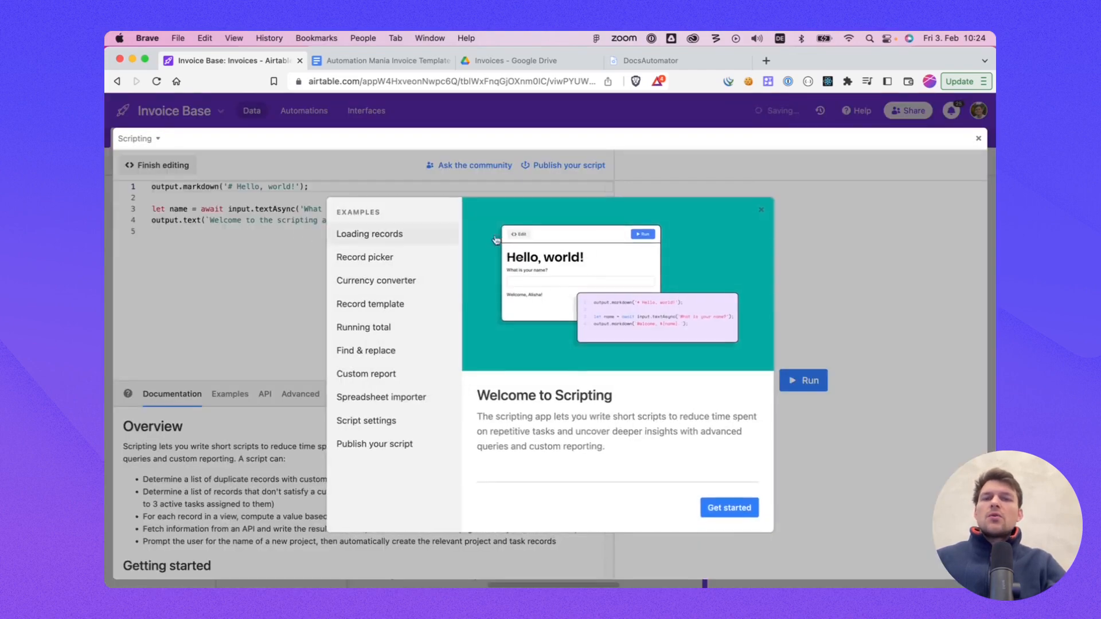
Step: Dismiss the scripting welcome dialog and delete the default example code
{"action": "left_click", "coordinate": [760, 221]}
{"action": "left_click_drag", "start_coordinate": [313, 253], "coordinate": [181, 191]}
{"action": "key", "text": "super+a"}
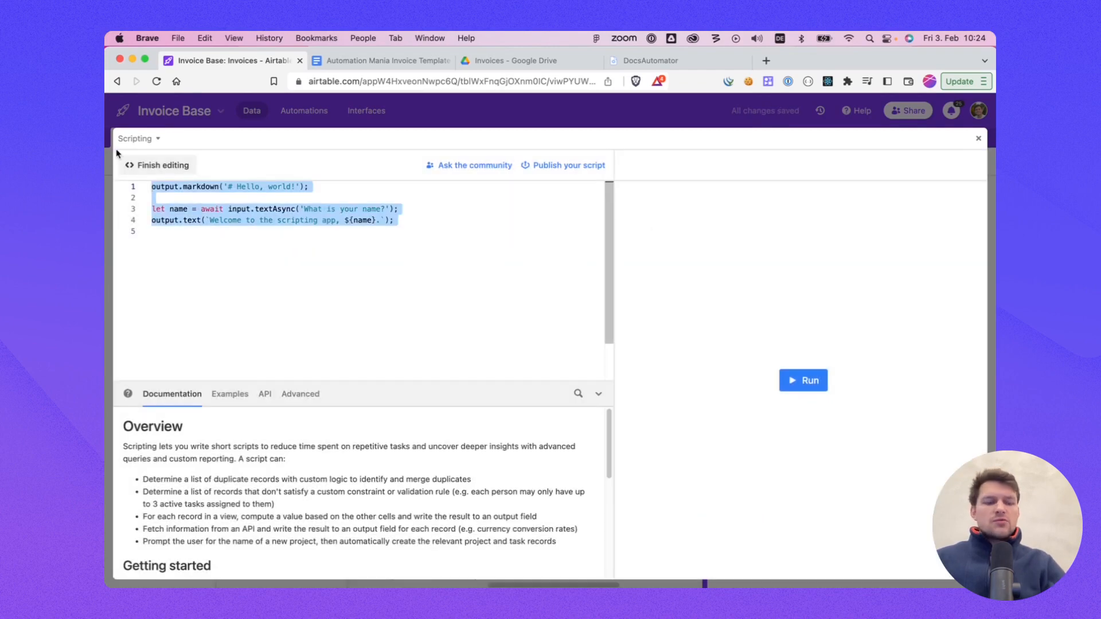
{"action": "key", "text": "BackSpace"}
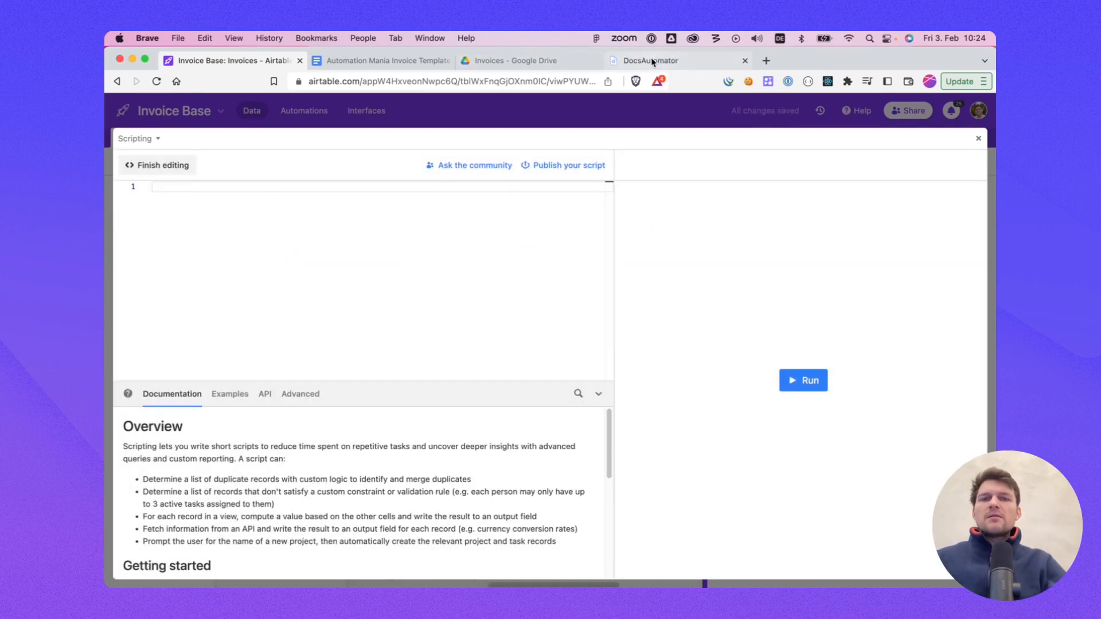
Step: Copy the Scripting Extension snippet with its API key from DocsAutomator and paste it into the script editor
{"action": "left_click", "coordinate": [651, 61]}
{"action": "left_click", "coordinate": [485, 339]}
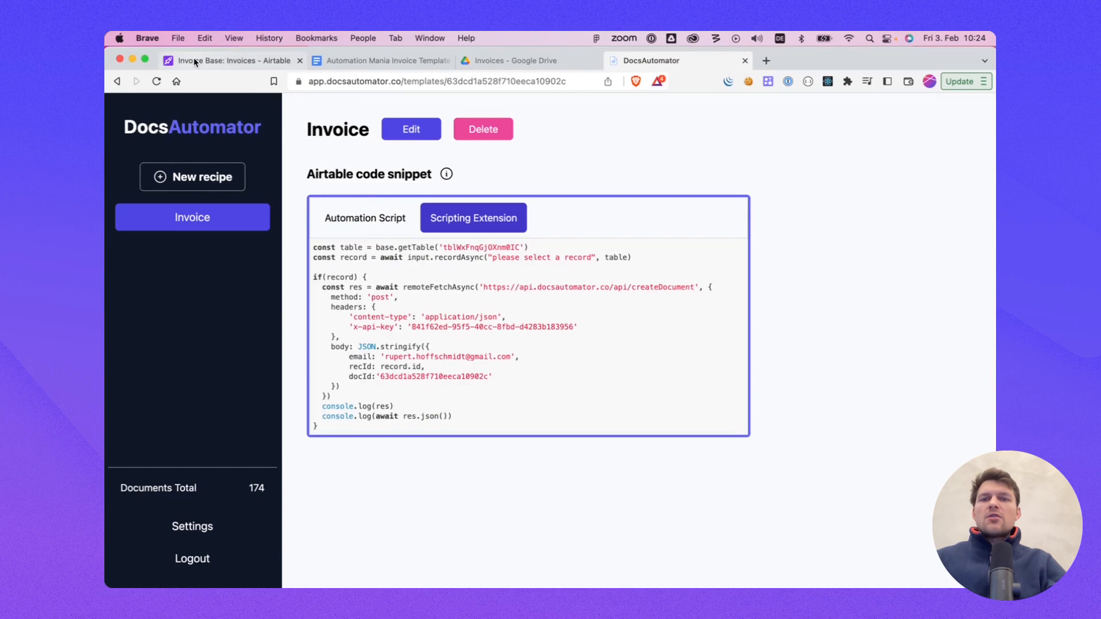
{"action": "left_click", "coordinate": [194, 57]}
{"action": "key", "text": "super+v"}
{"action": "scroll", "coordinate": [277, 229], "scroll_direction": "up", "scroll_amount": 1}
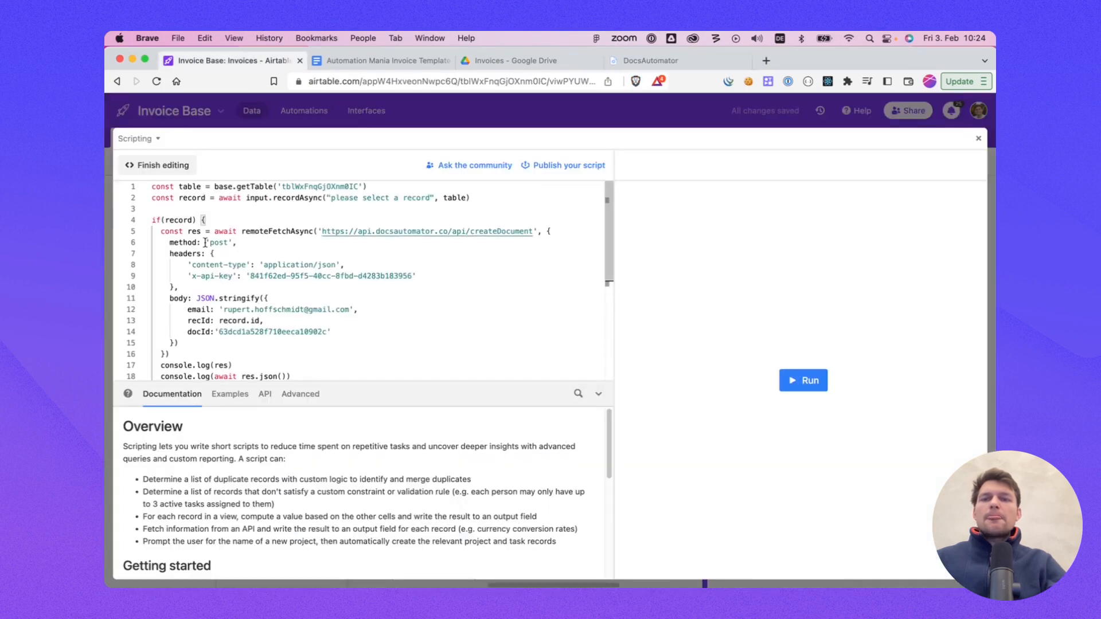
Step: Finish editing the script and close the scripting editor to return to the Invoices grid
{"action": "scroll", "coordinate": [234, 233], "scroll_direction": "down", "scroll_amount": 3}
{"action": "scroll", "coordinate": [238, 230], "scroll_direction": "up", "scroll_amount": 3}
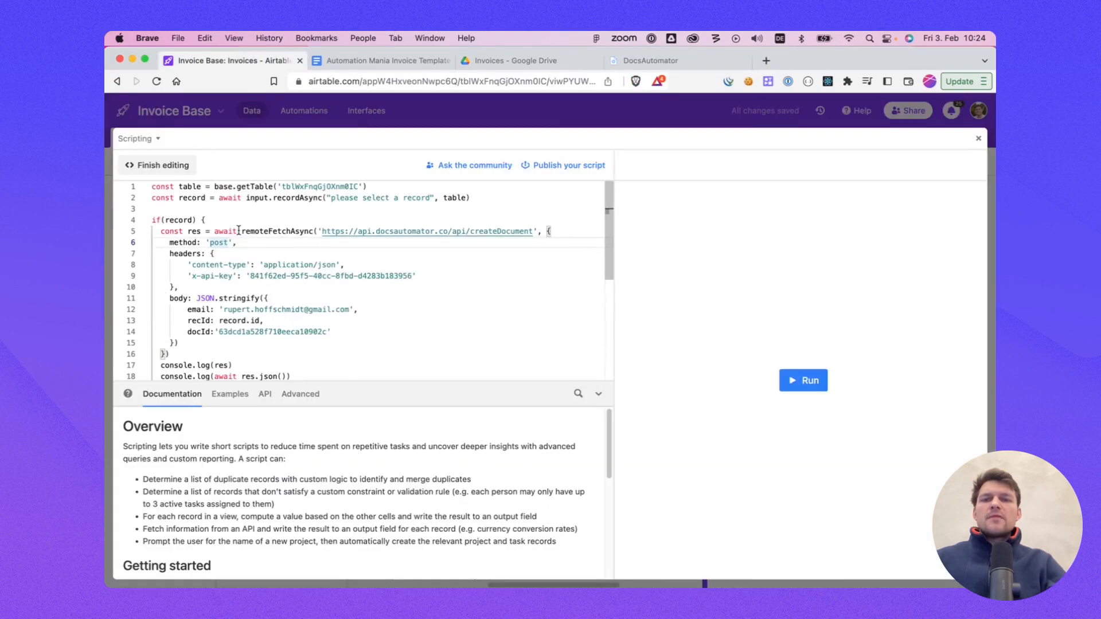
{"action": "left_click", "coordinate": [186, 167]}
{"action": "left_click", "coordinate": [979, 138]}
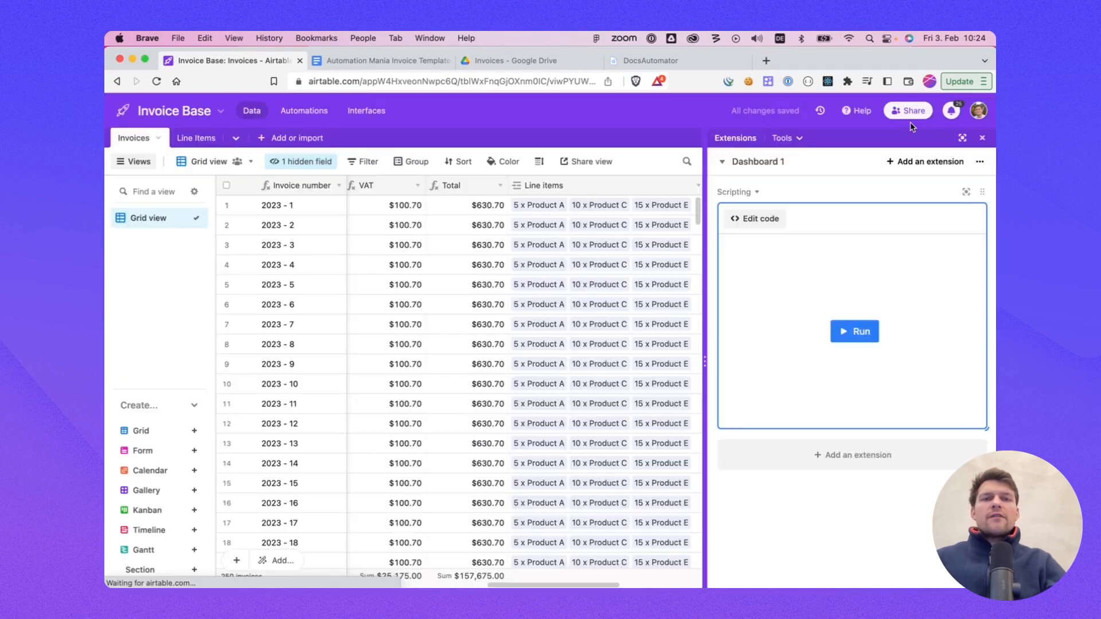
{"action": "left_click", "coordinate": [651, 60]}
{"action": "left_click", "coordinate": [217, 62]}
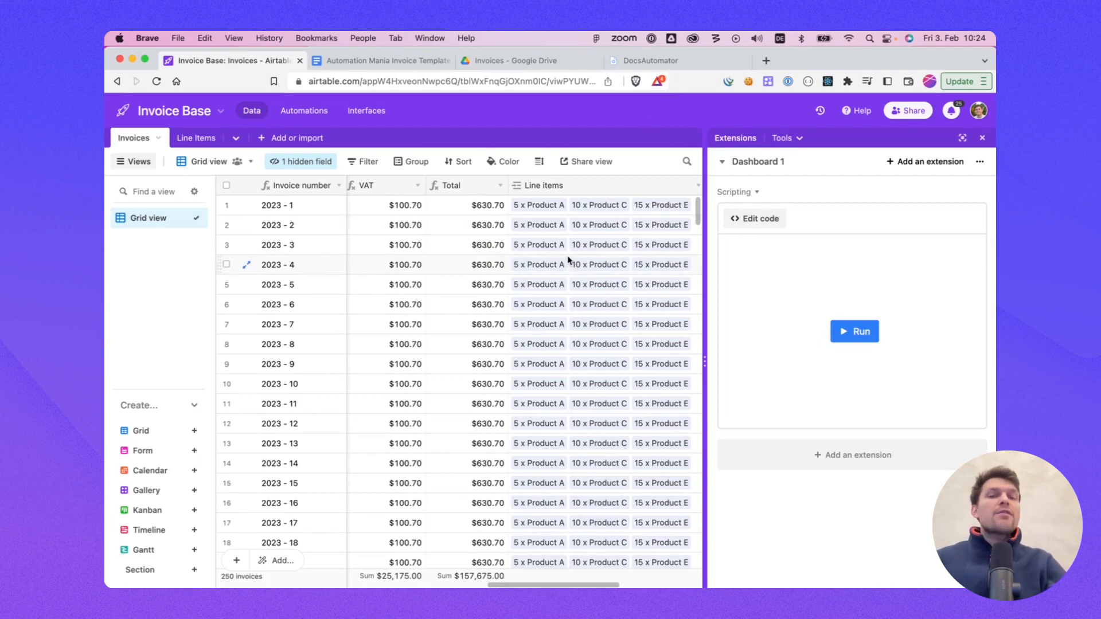
Step: Run the script from the extension and pick record 2023 - 1 to generate its invoice
{"action": "scroll", "coordinate": [568, 260], "scroll_direction": "right", "scroll_amount": 5}
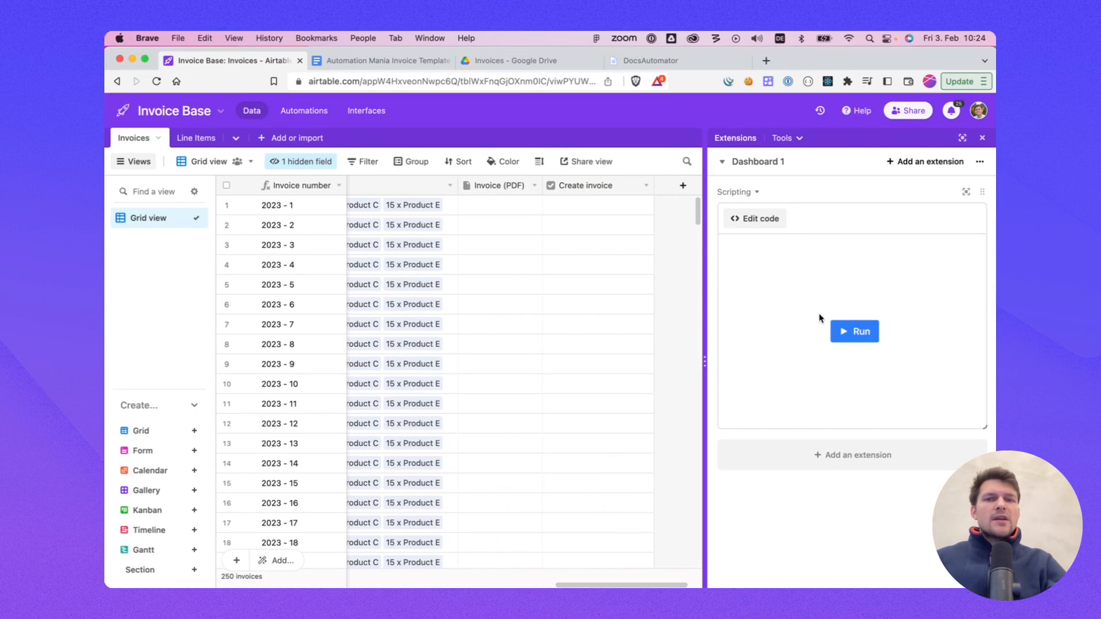
{"action": "left_click", "coordinate": [855, 332]}
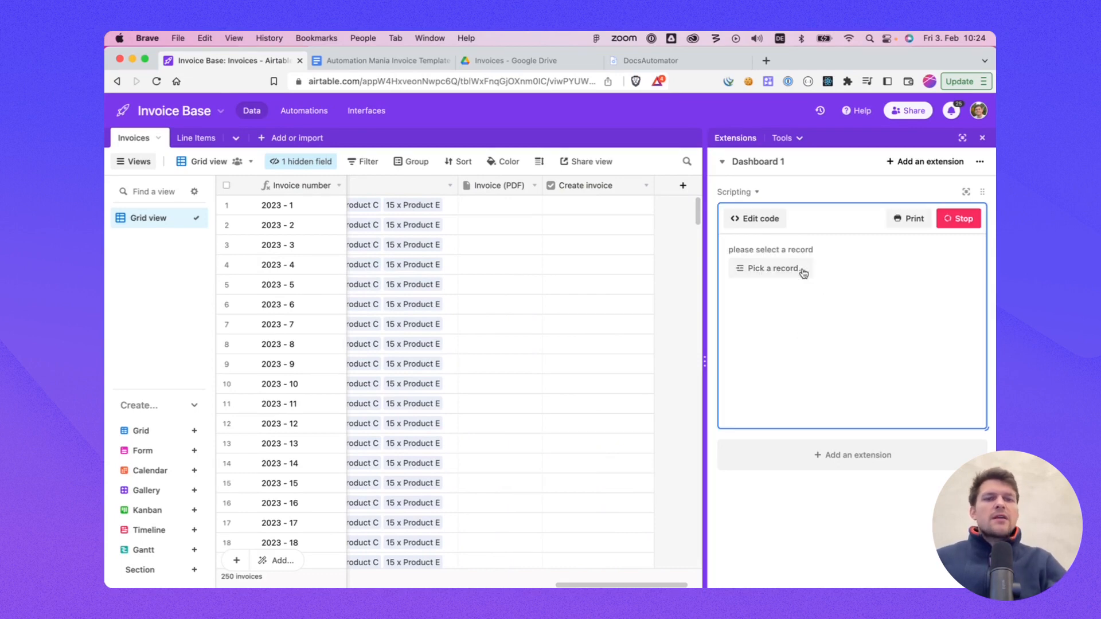
{"action": "left_click", "coordinate": [775, 270]}
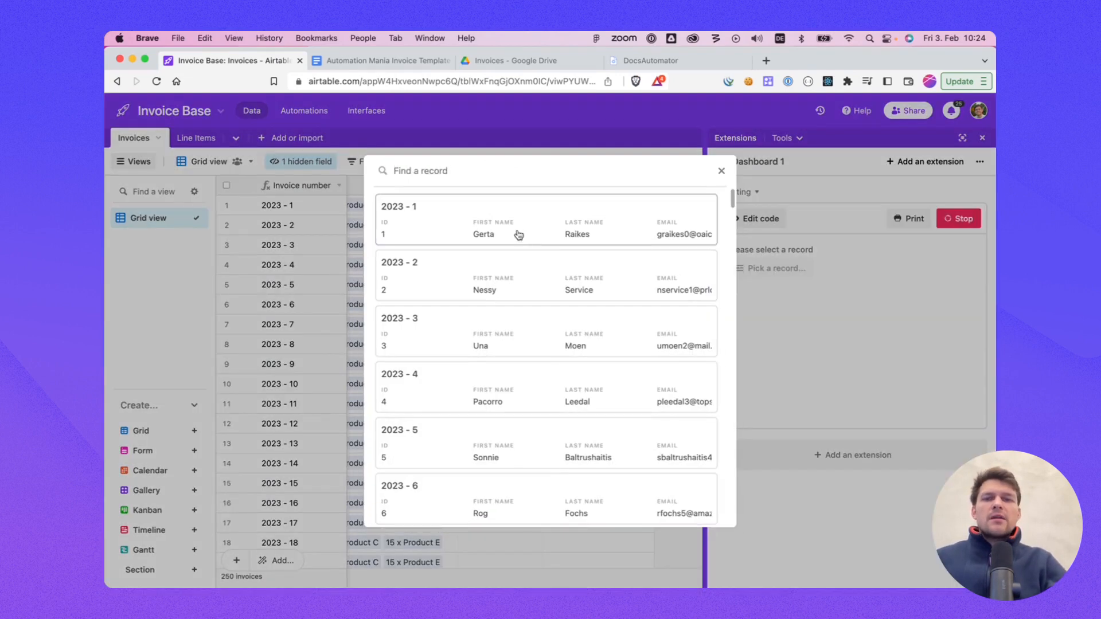
{"action": "left_click", "coordinate": [499, 229]}
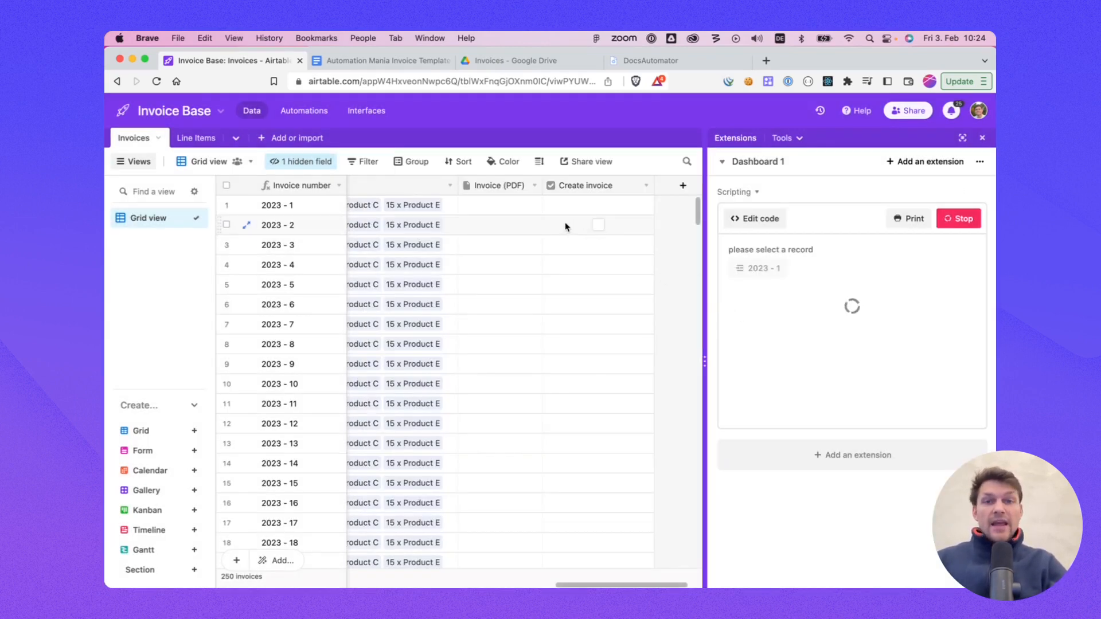
Step: Open the generated Invoice (PDF) attachment for record 2023 - 1 and review the document
{"action": "left_click", "coordinate": [491, 205]}
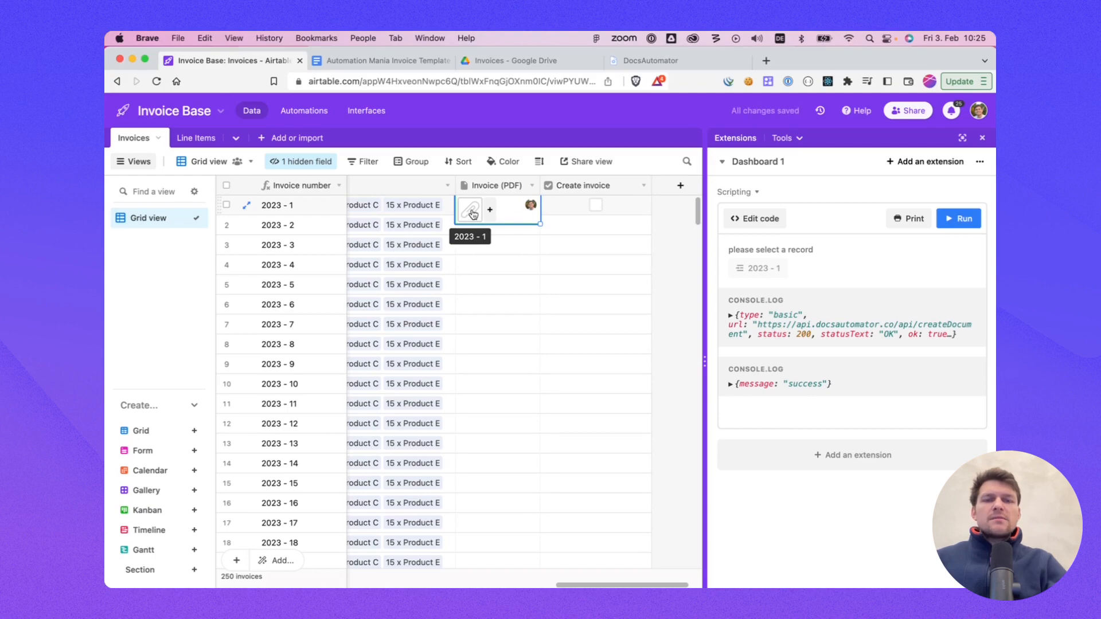
{"action": "left_click", "coordinate": [471, 213]}
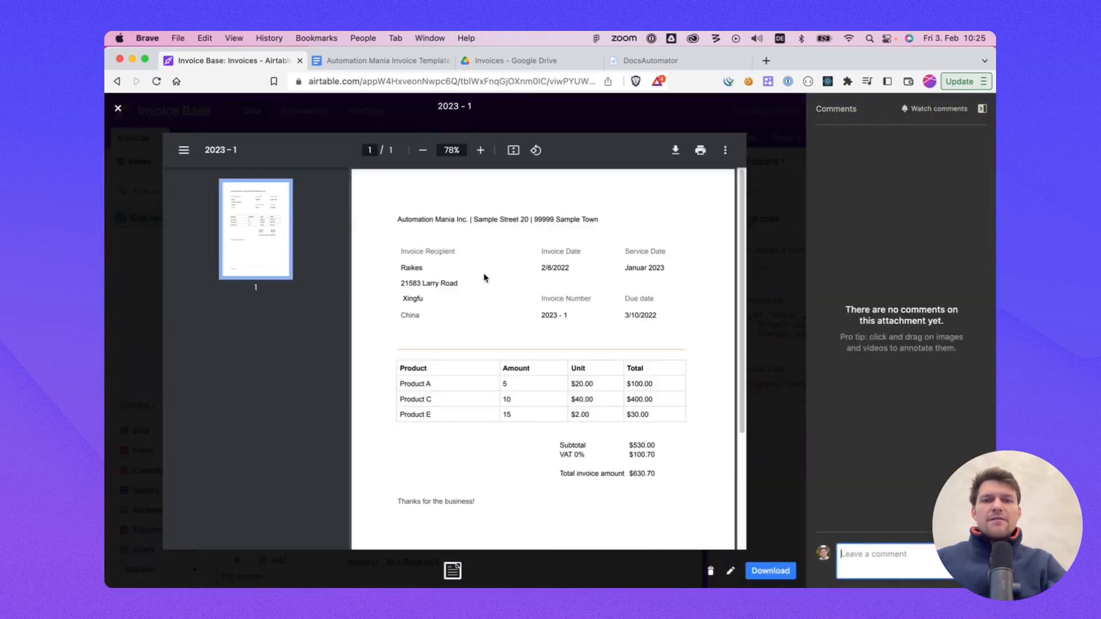
{"action": "scroll", "coordinate": [484, 278], "scroll_direction": "down", "scroll_amount": 1}
{"action": "left_click_drag", "start_coordinate": [396, 226], "coordinate": [647, 456]}
{"action": "left_click", "coordinate": [647, 456]}
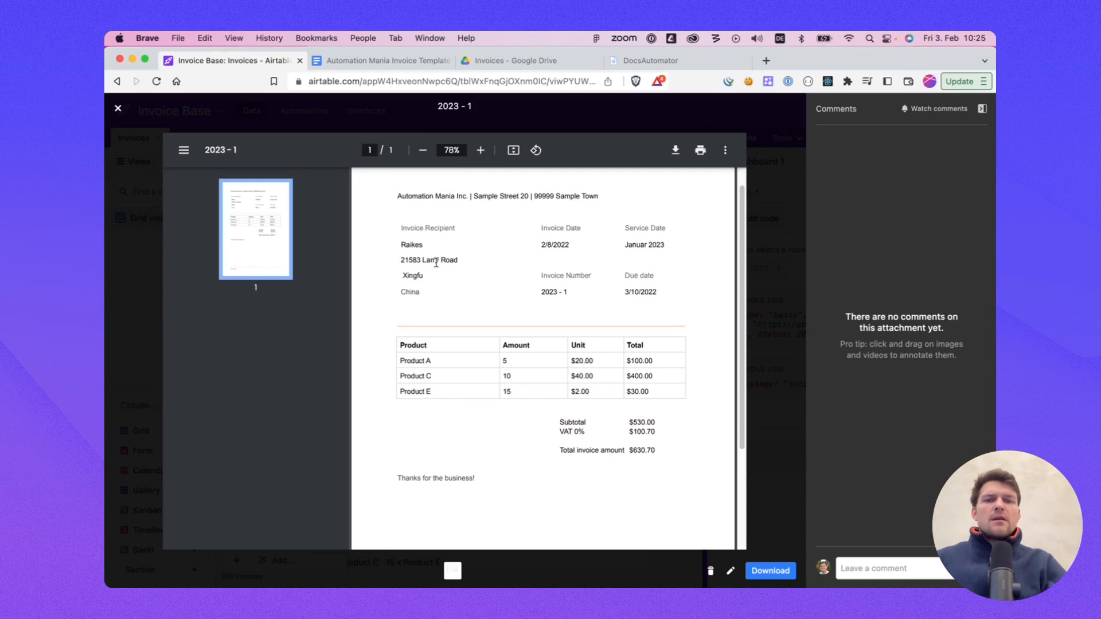
{"action": "scroll", "coordinate": [567, 379], "scroll_direction": "up", "scroll_amount": 2}
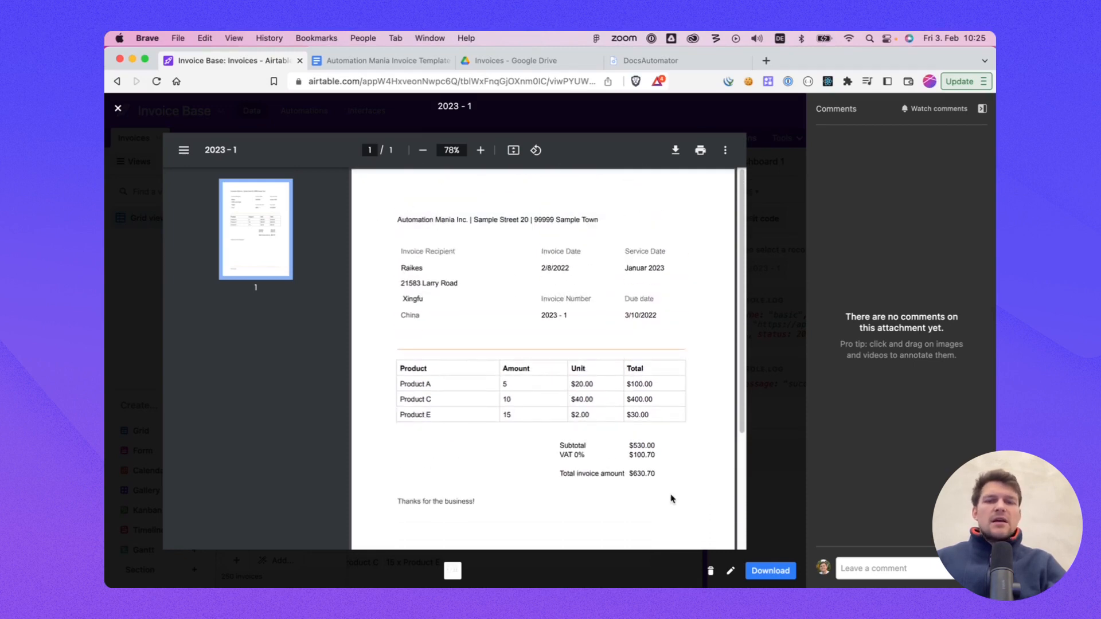
{"action": "left_click", "coordinate": [123, 237]}
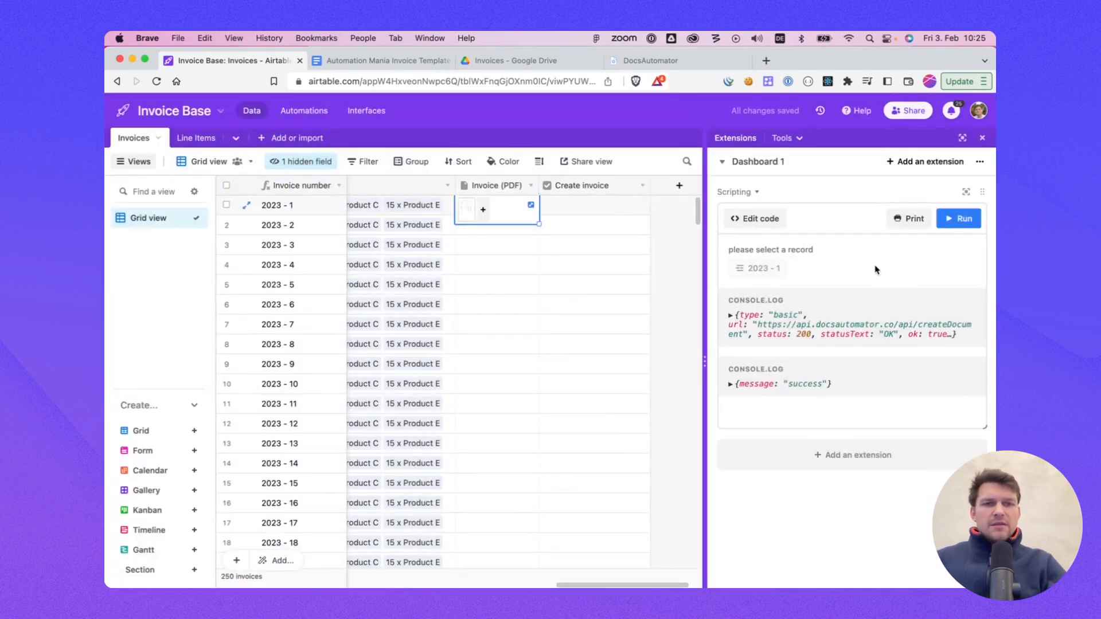
Step: Add a Button field named 'Create invoice button' with the label 'Create invoice'
{"action": "scroll", "coordinate": [634, 207], "scroll_direction": "right", "scroll_amount": 1}
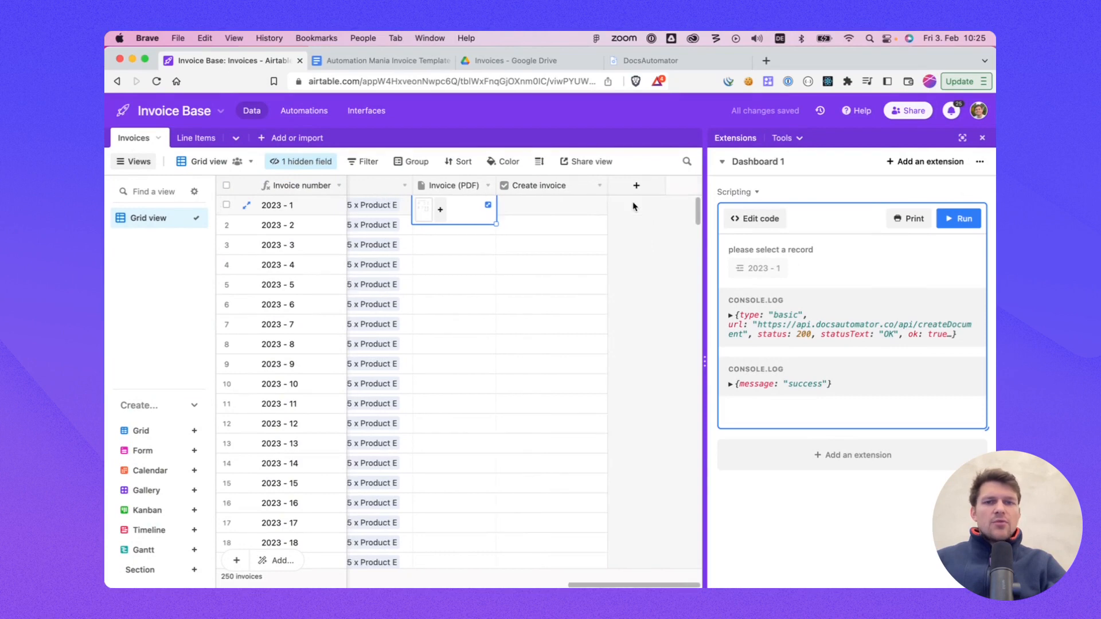
{"action": "left_click", "coordinate": [637, 187]}
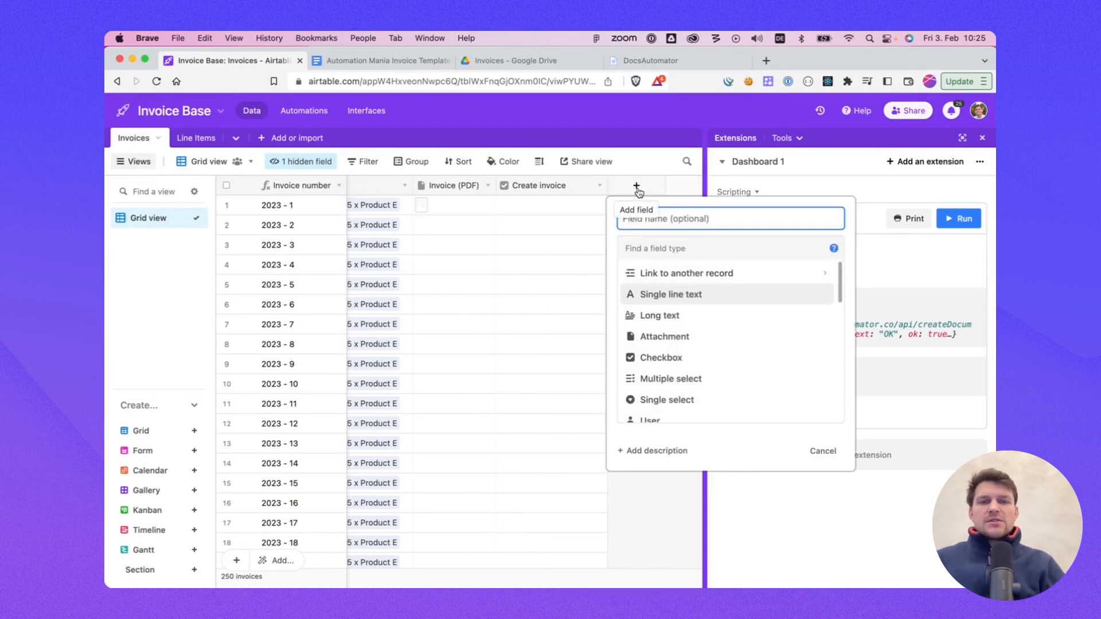
{"action": "type", "text": "Create invoice button"}
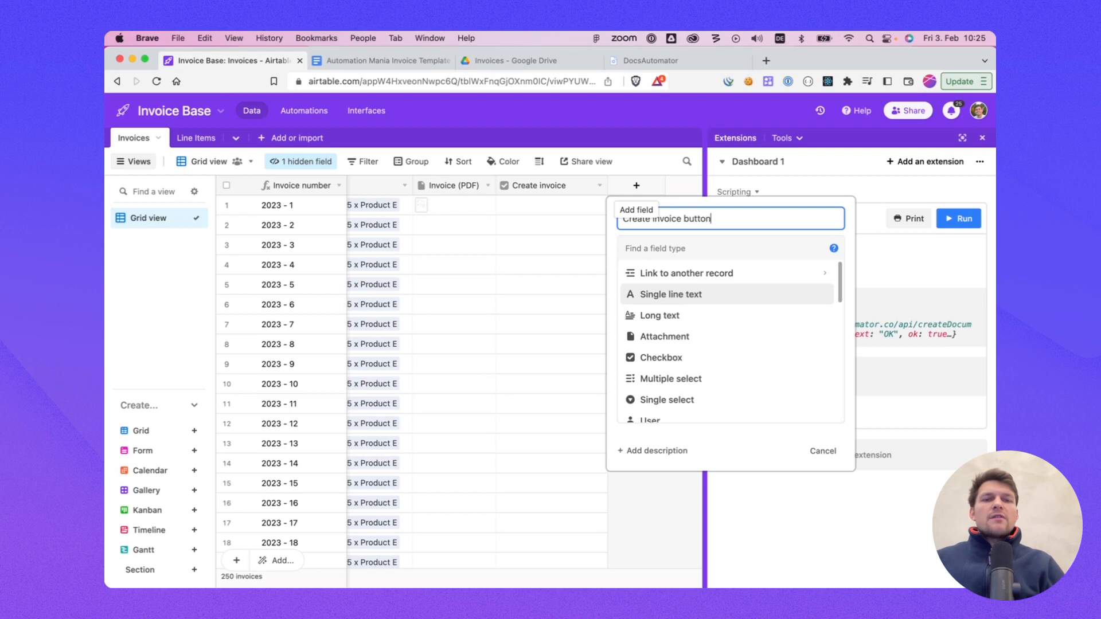
{"action": "key", "text": "Tab"}
{"action": "type", "text": "but"}
{"action": "key", "text": "Return"}
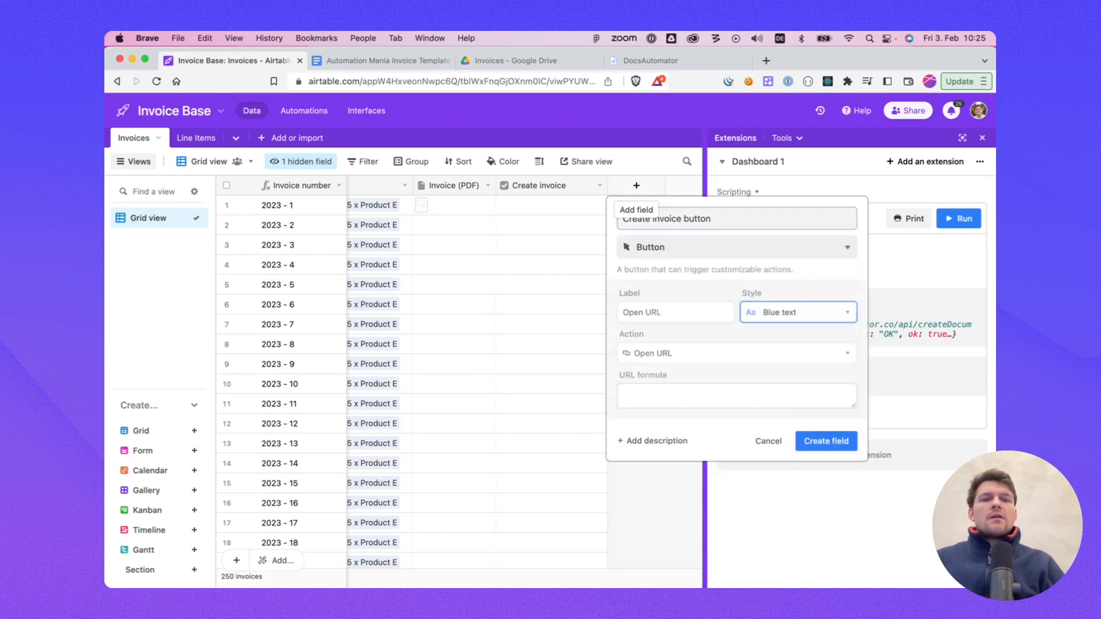
{"action": "left_click", "coordinate": [670, 312]}
{"action": "type", "text": "Create i"}
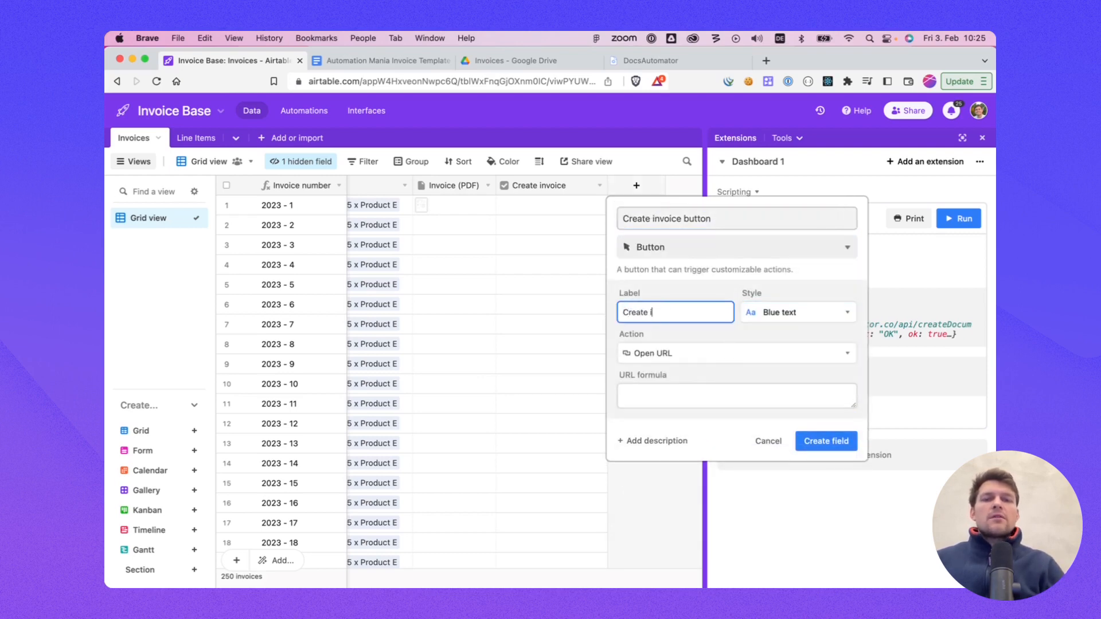
{"action": "type", "text": "nvoice"}
Step: Set the button's action to Run script using the Scripting extension on Dashboard 1, and create the field
{"action": "left_click", "coordinate": [654, 354]}
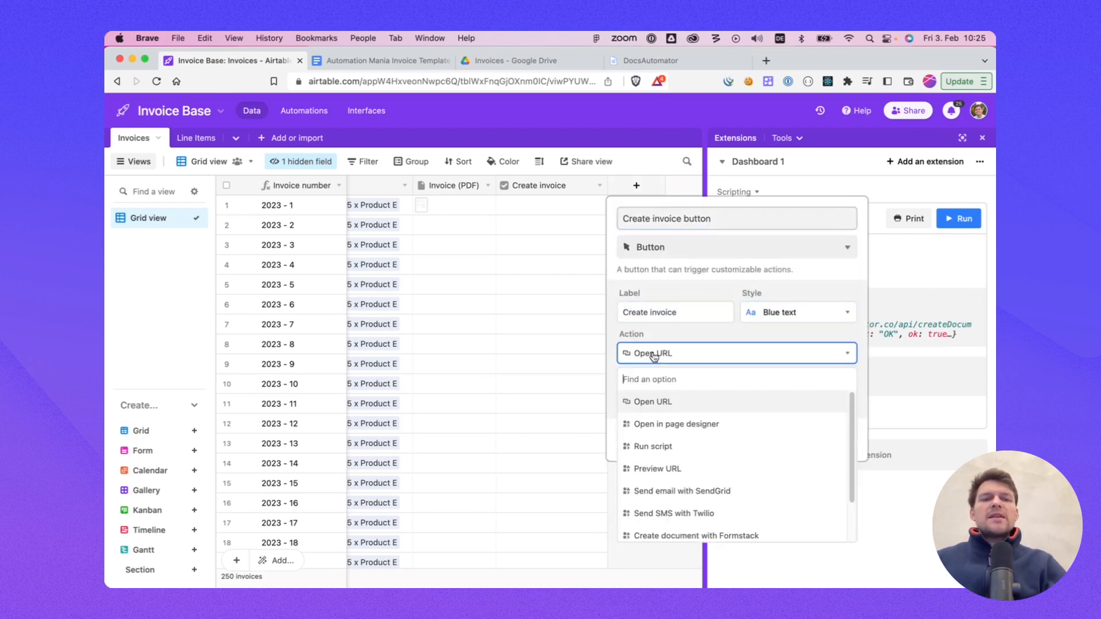
{"action": "left_click", "coordinate": [660, 445]}
{"action": "left_click", "coordinate": [672, 395]}
{"action": "left_click", "coordinate": [654, 443]}
{"action": "left_click", "coordinate": [770, 395]}
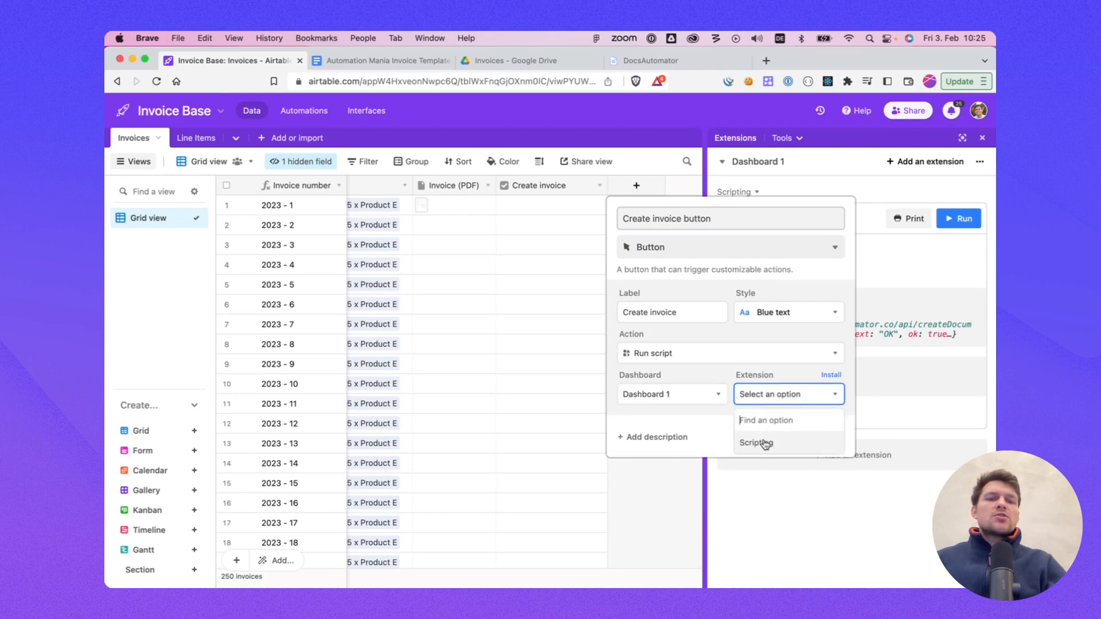
{"action": "left_click", "coordinate": [757, 446]}
{"action": "left_click", "coordinate": [821, 437]}
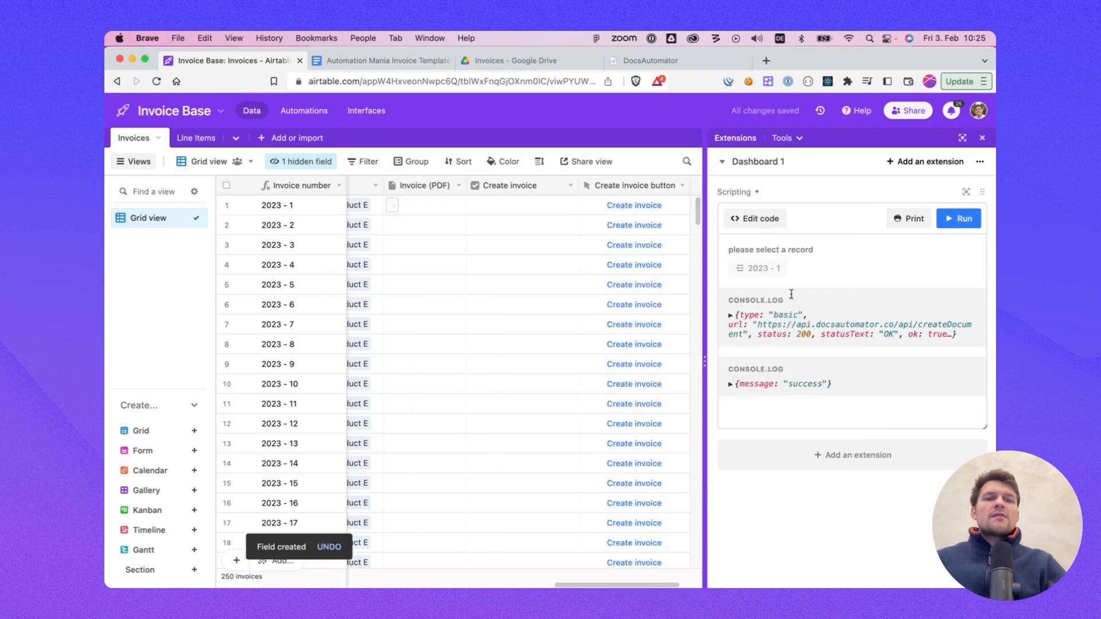
Step: Generate the invoice for record 2023 - 2 with its Create invoice button and review the resulting PDF
{"action": "left_click", "coordinate": [628, 226]}
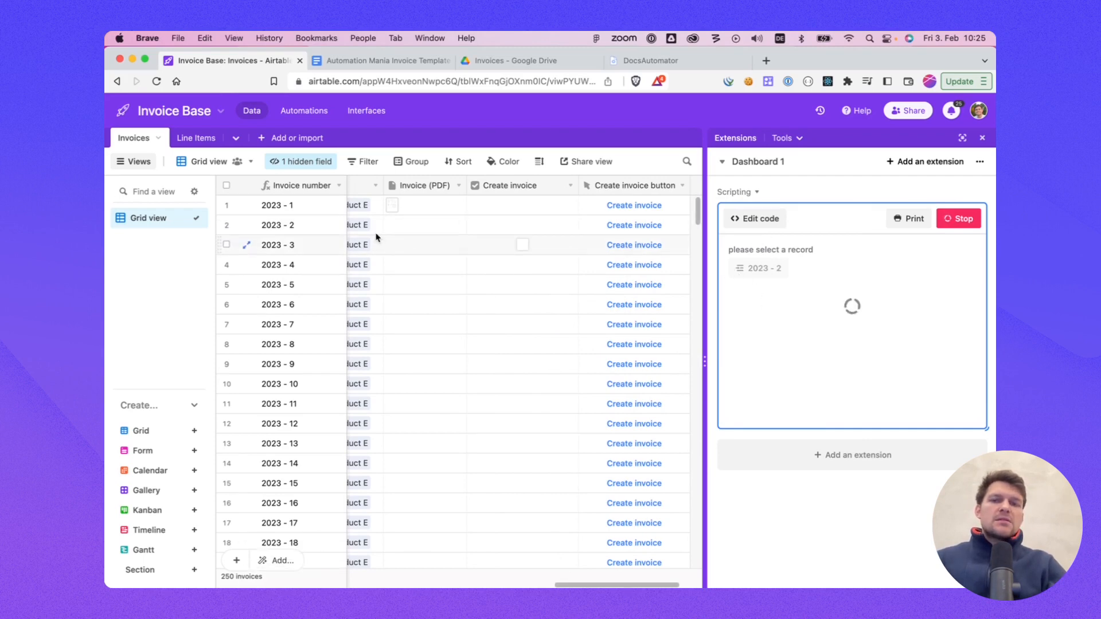
{"action": "left_click", "coordinate": [227, 225]}
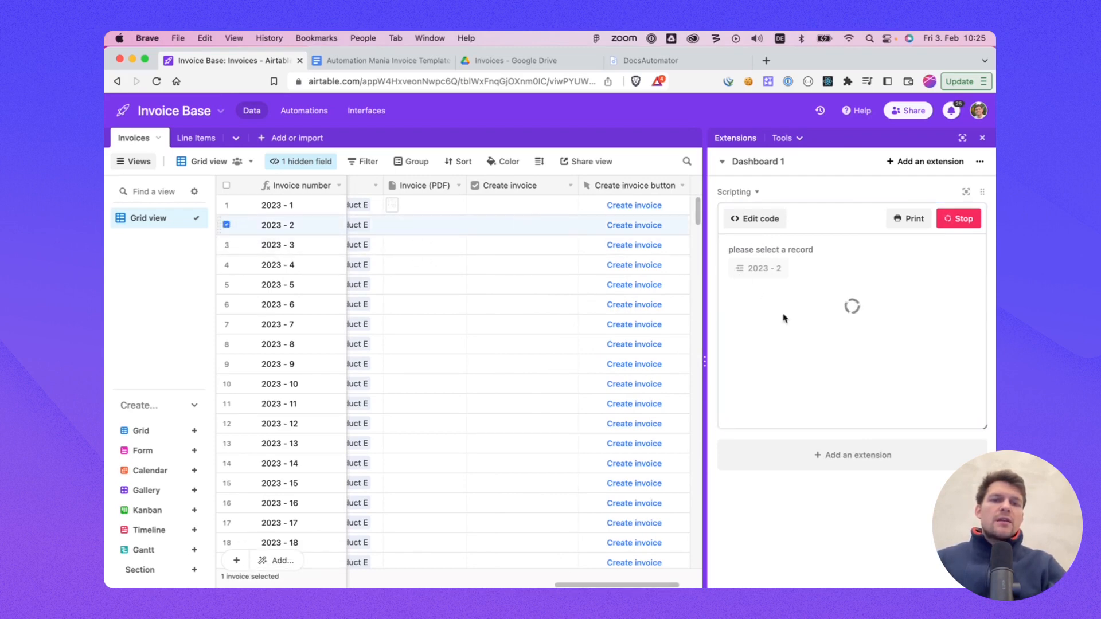
{"action": "left_click", "coordinate": [401, 230]}
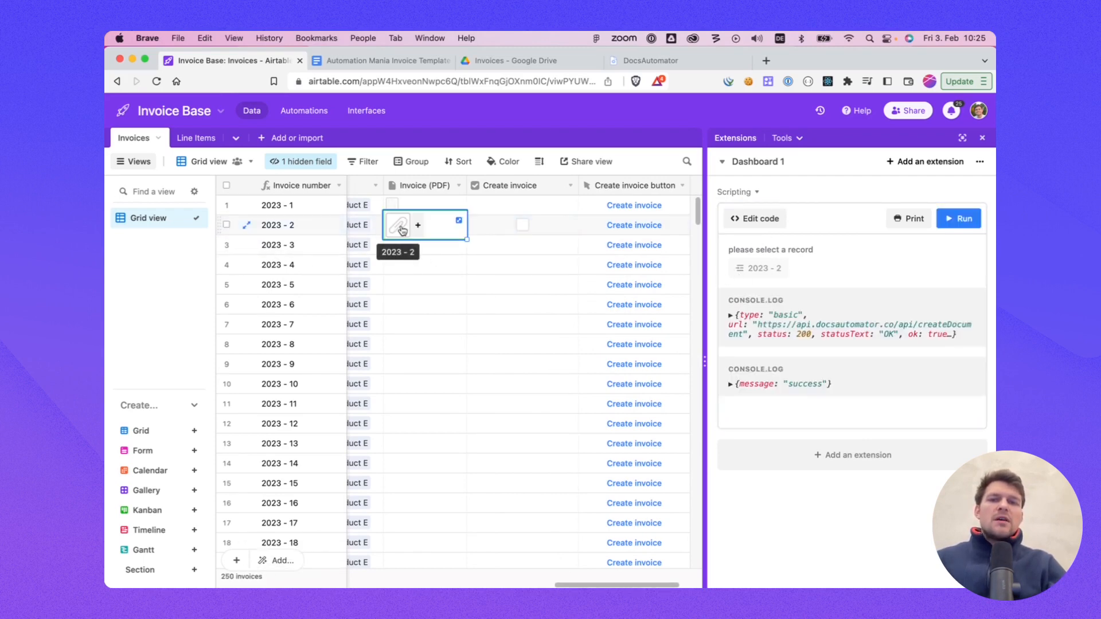
{"action": "left_click", "coordinate": [402, 229]}
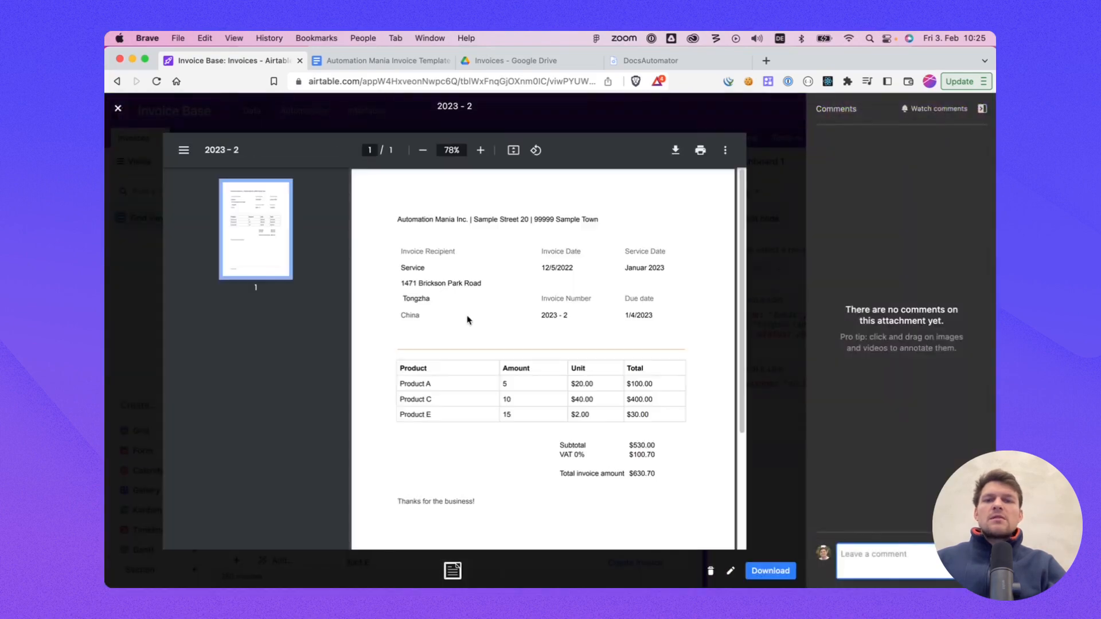
{"action": "scroll", "coordinate": [451, 281], "scroll_direction": "down", "scroll_amount": 1}
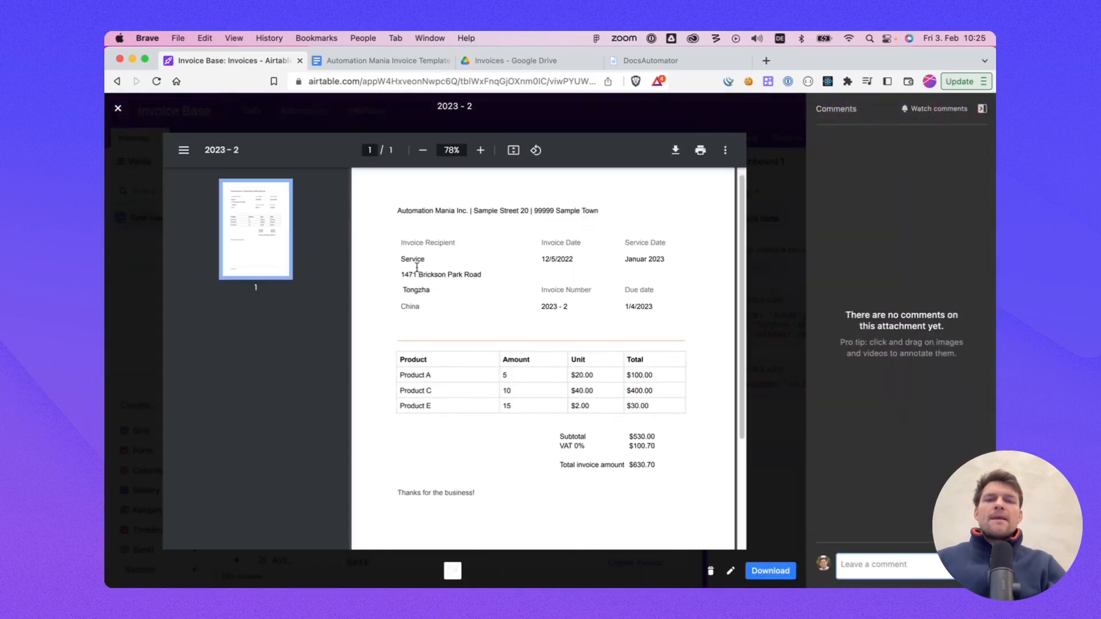
{"action": "left_click", "coordinate": [155, 209]}
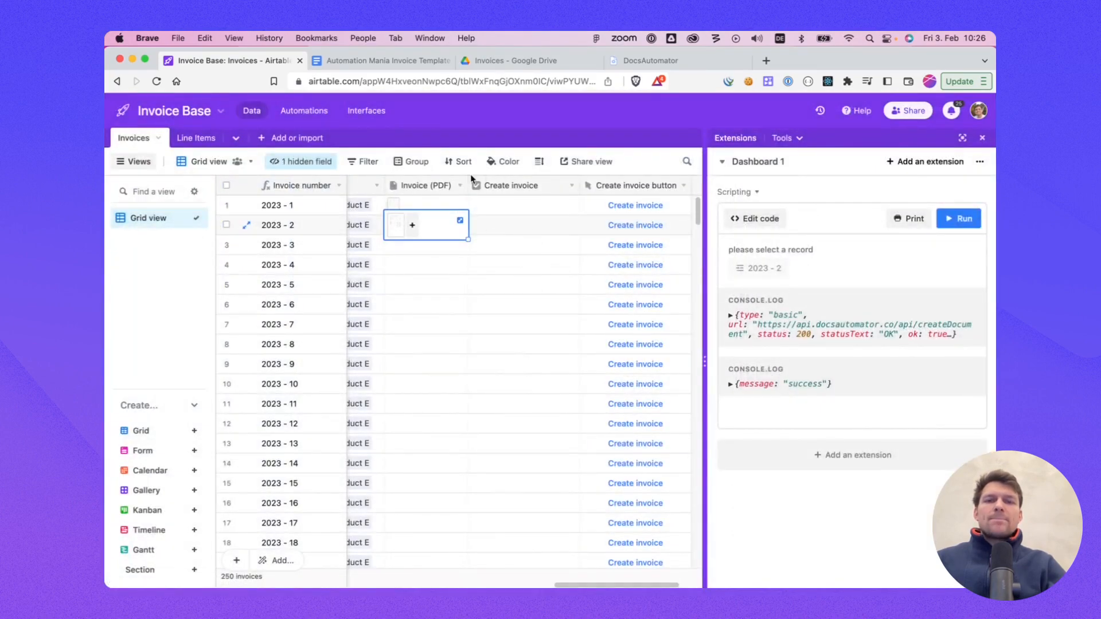
Step: Narrow the width of the Create invoice checkbox column
{"action": "left_click_drag", "start_coordinate": [468, 185], "coordinate": [464, 187]}
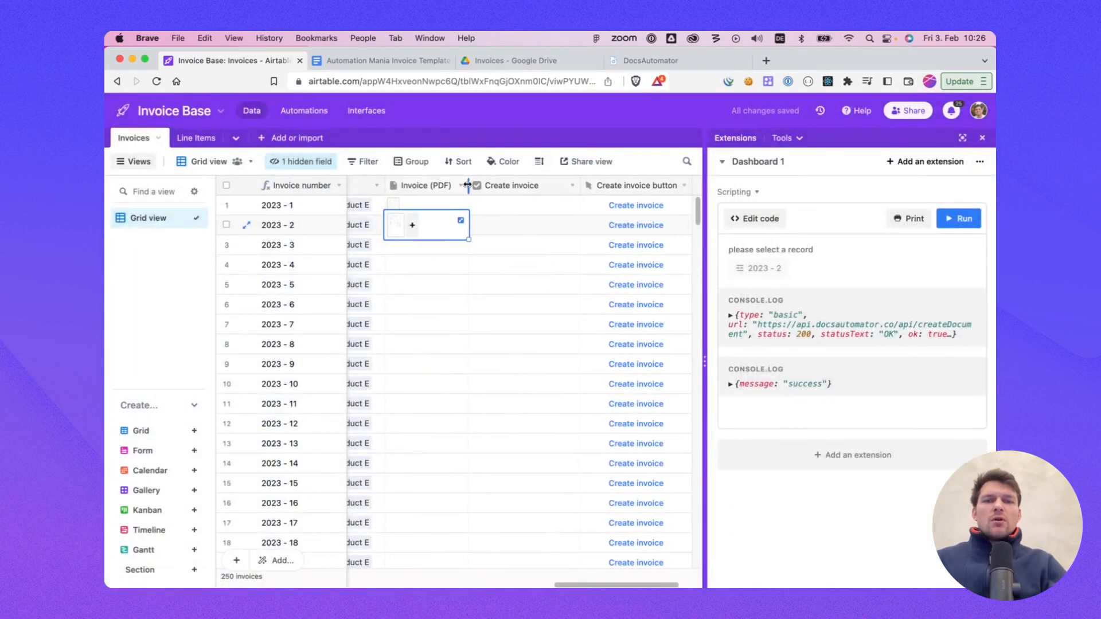
{"action": "left_click", "coordinate": [638, 62]}
{"action": "left_click", "coordinate": [365, 219]}
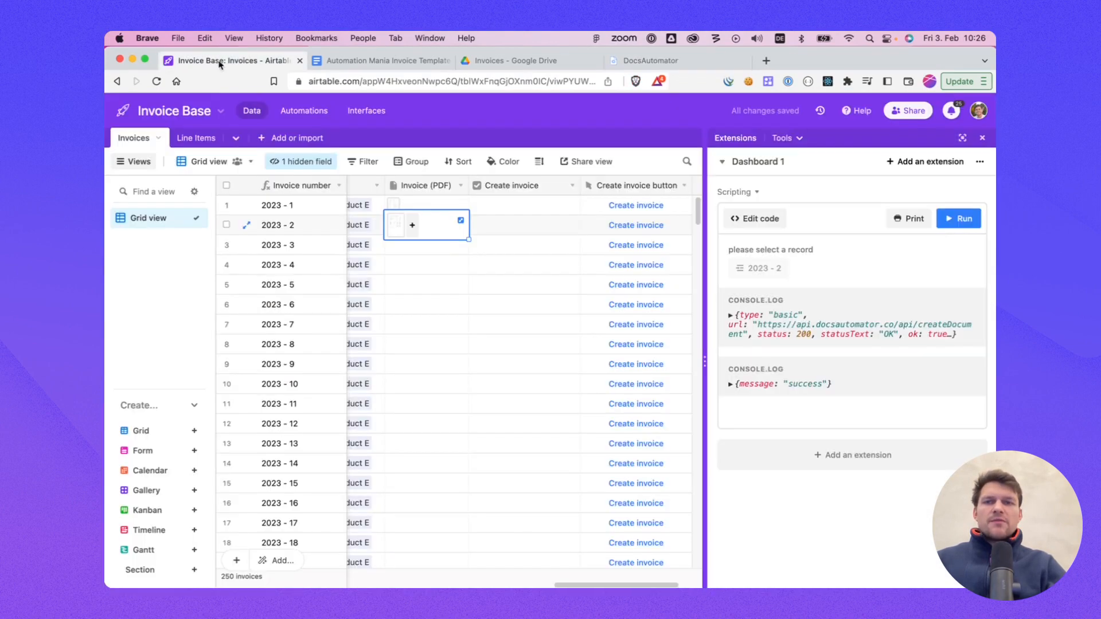
{"action": "left_click", "coordinate": [224, 61]}
{"action": "left_click_drag", "start_coordinate": [580, 185], "coordinate": [578, 185]}
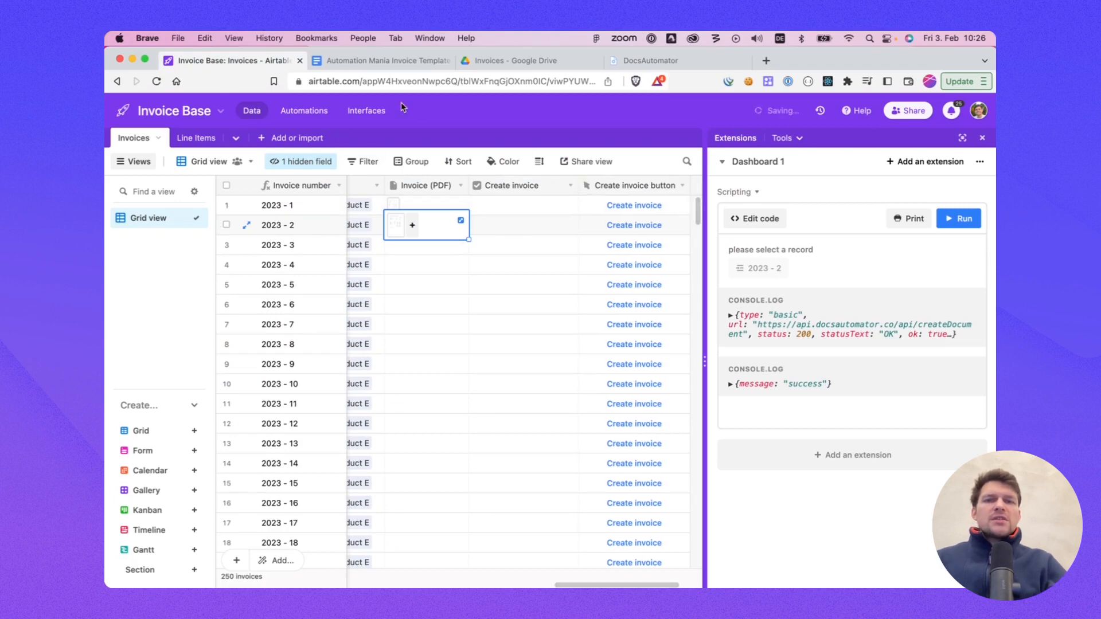
{"action": "left_click", "coordinate": [539, 186]}
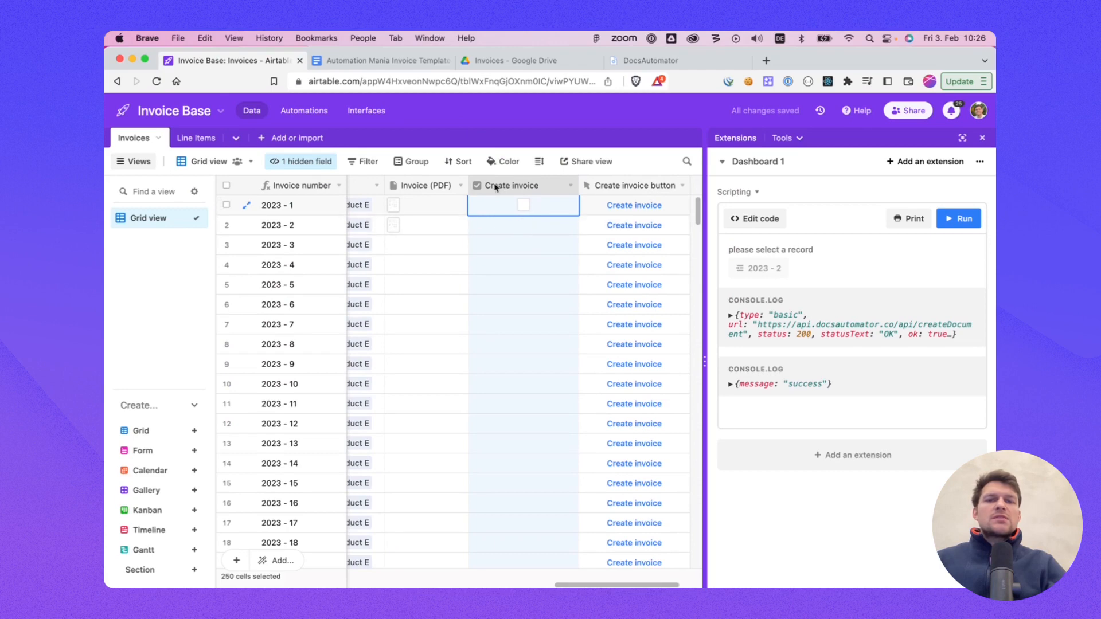
{"action": "left_click_drag", "start_coordinate": [579, 185], "coordinate": [567, 185]}
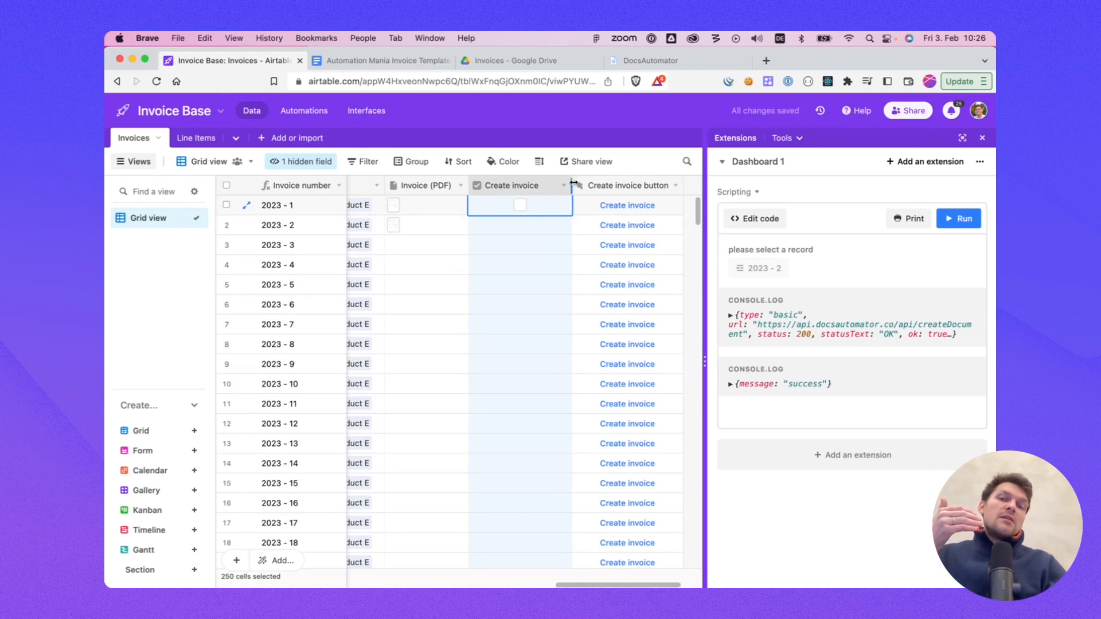
{"action": "left_click_drag", "start_coordinate": [573, 184], "coordinate": [564, 184]}
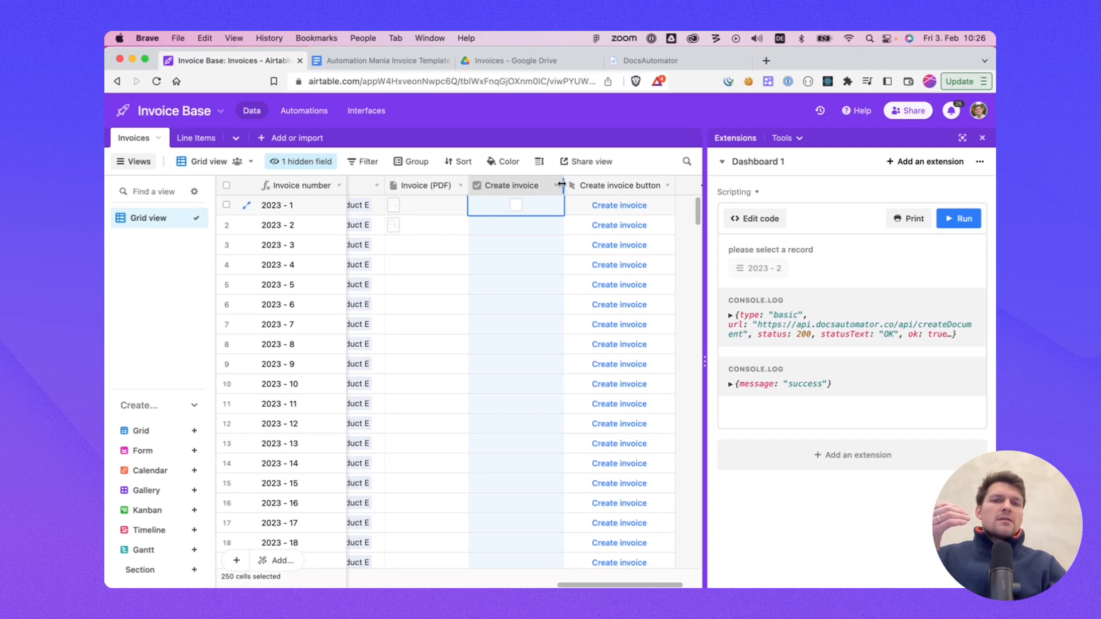
{"action": "left_click_drag", "start_coordinate": [561, 184], "coordinate": [559, 183]}
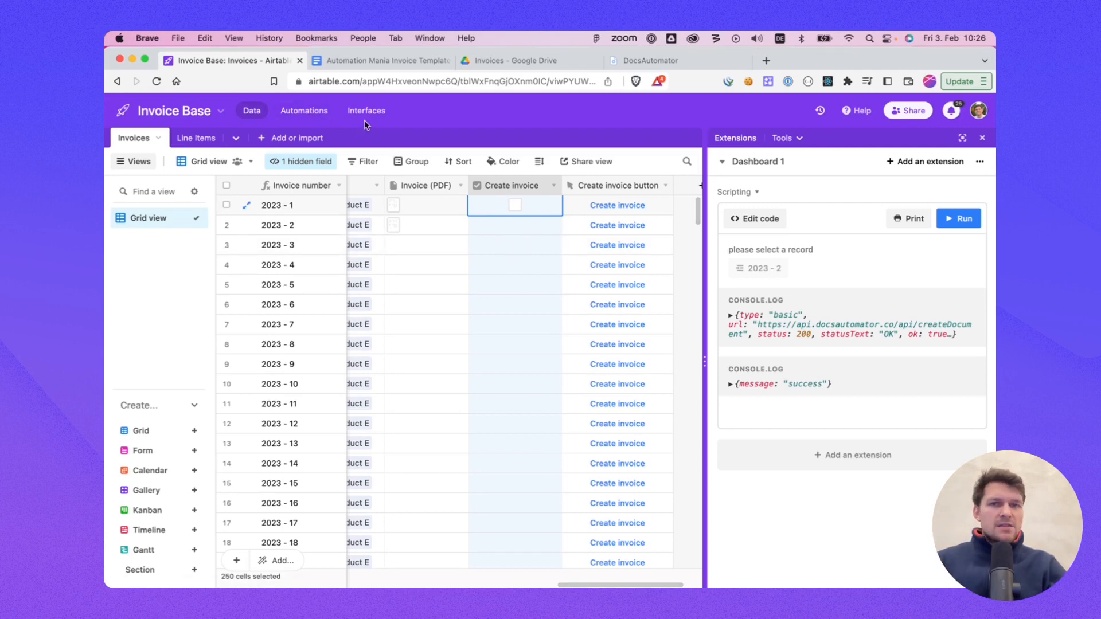
Step: Create a new automation with a 'When record matches conditions' trigger on the Invoices table
{"action": "left_click", "coordinate": [322, 113]}
{"action": "left_click", "coordinate": [618, 225]}
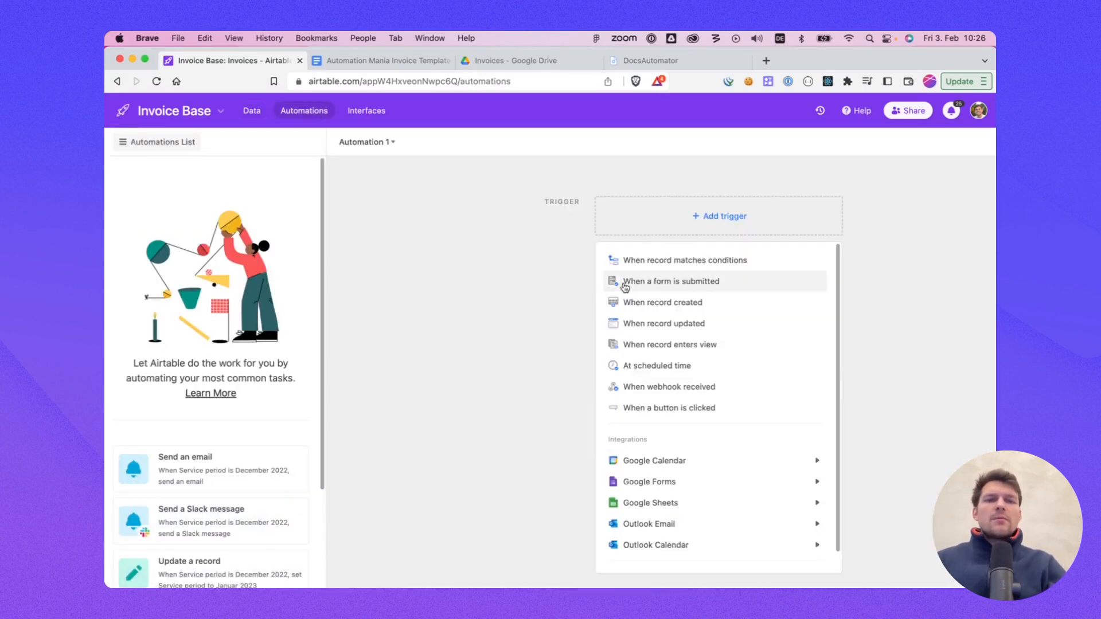
{"action": "left_click", "coordinate": [666, 263]}
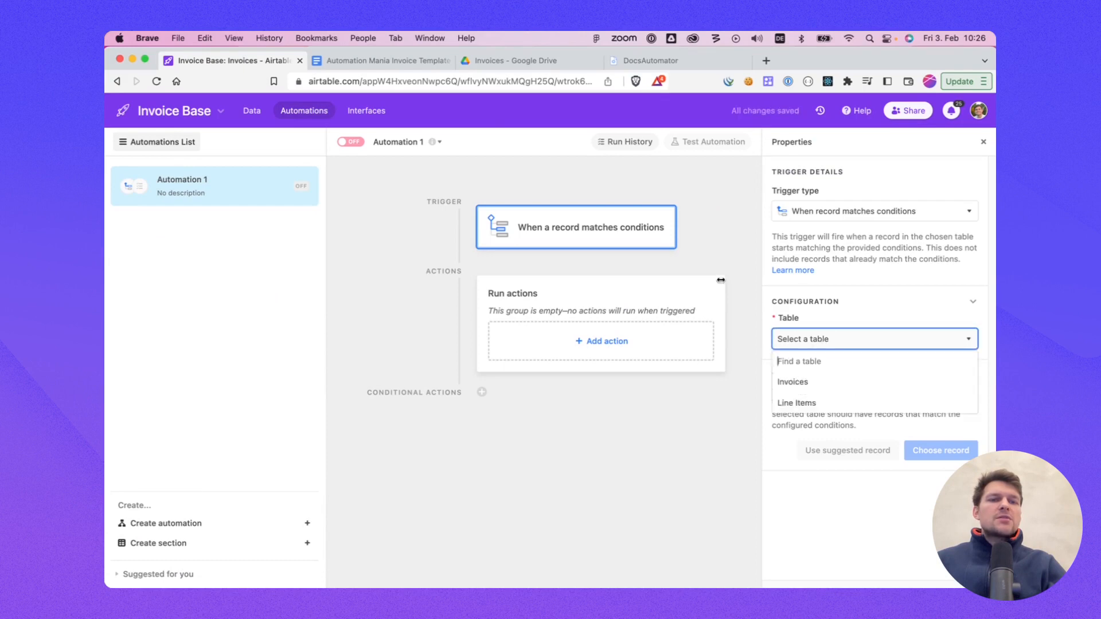
{"action": "left_click", "coordinate": [809, 384]}
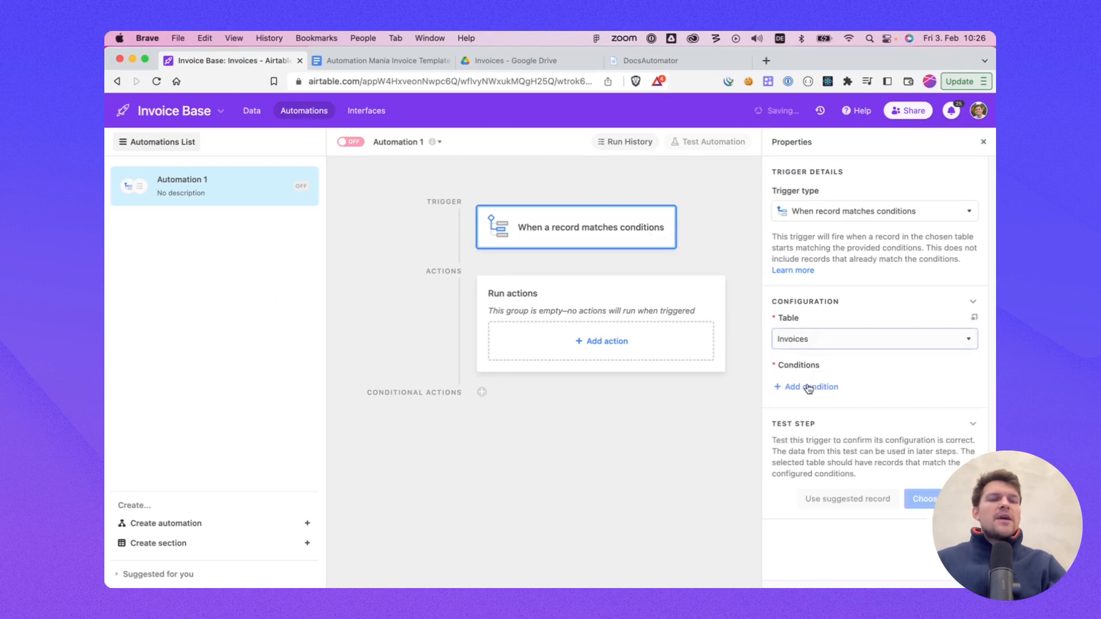
Step: Add a trigger condition that fires when the Create invoice checkbox is checked
{"action": "left_click", "coordinate": [807, 386]}
{"action": "left_click", "coordinate": [835, 390]}
{"action": "type", "text": "check"}
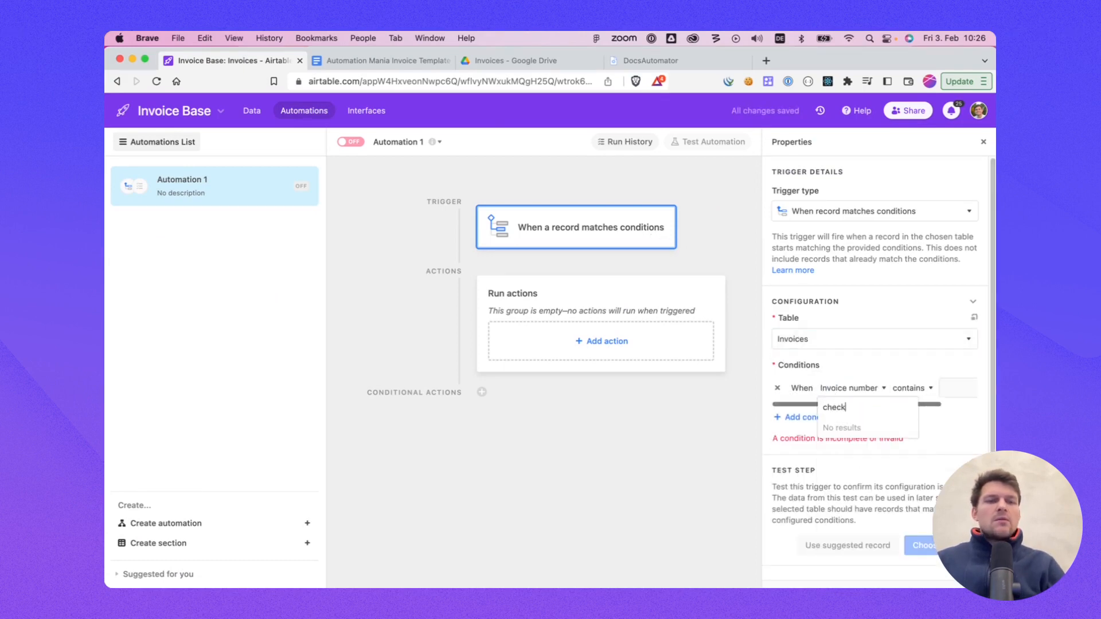
{"action": "key", "text": "BackSpace"}
{"action": "key", "text": "BackSpace"}
{"action": "key", "text": "BackSpace"}
{"action": "key", "text": "BackSpace"}
{"action": "key", "text": "BackSpace"}
{"action": "type", "text": "crea"}
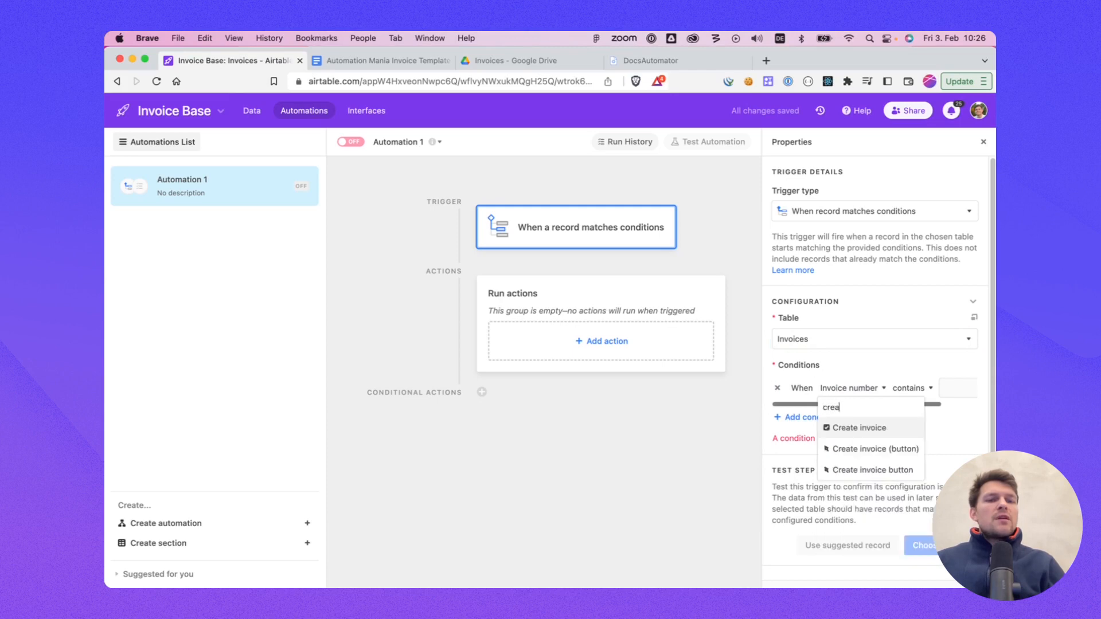
{"action": "key", "text": "Return"}
{"action": "left_click", "coordinate": [916, 389]}
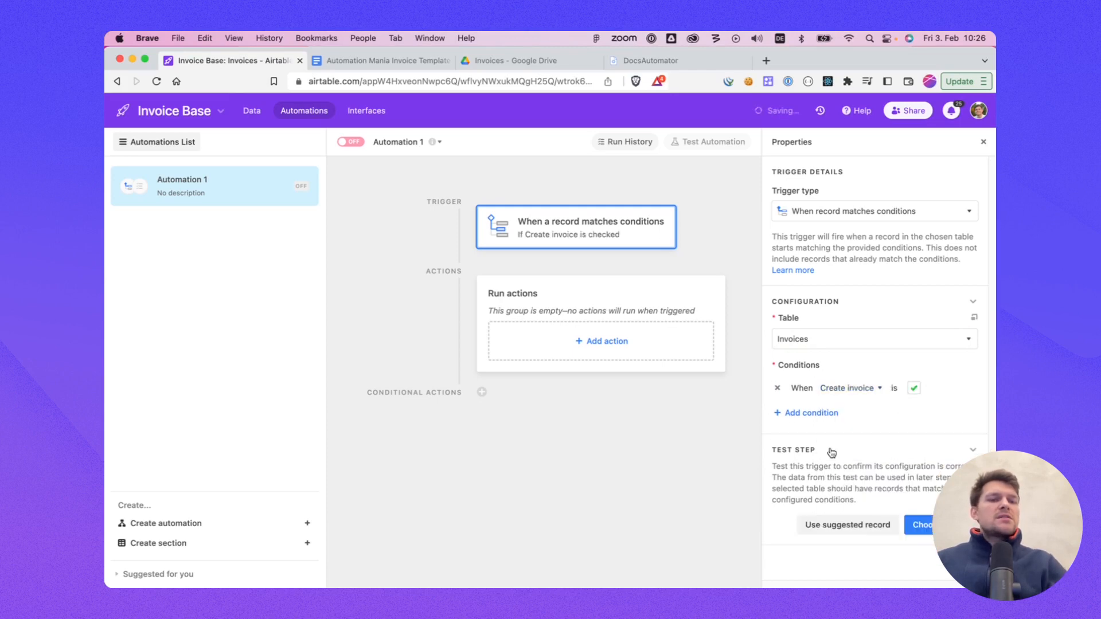
Step: Add a Run script action and clear the default code in its script editor
{"action": "left_click", "coordinate": [585, 345]}
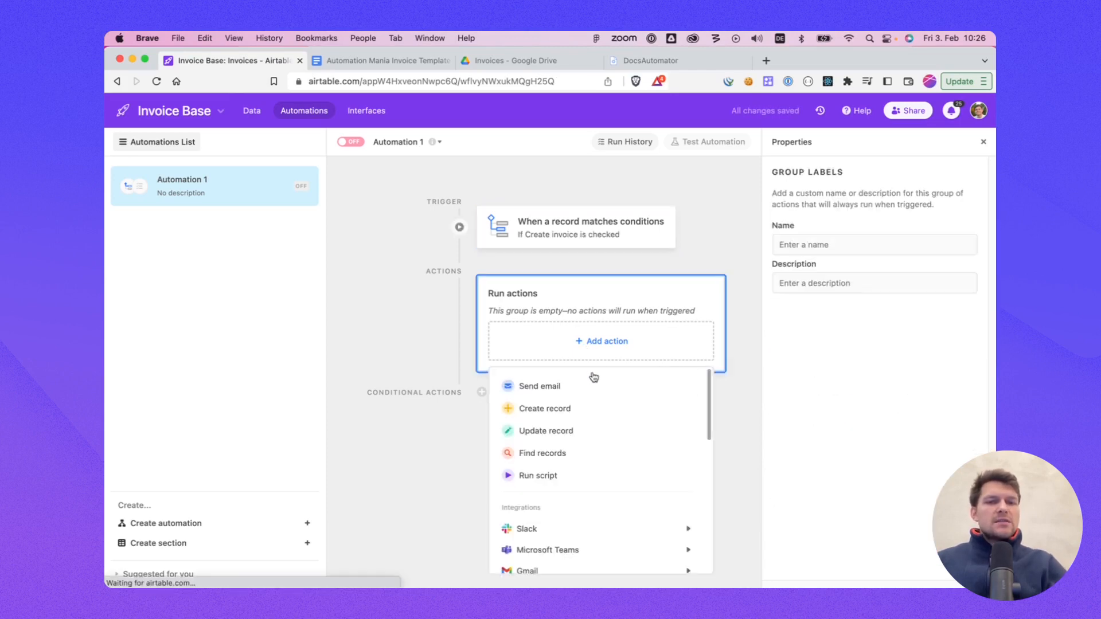
{"action": "left_click", "coordinate": [567, 478]}
{"action": "key", "text": "super+a"}
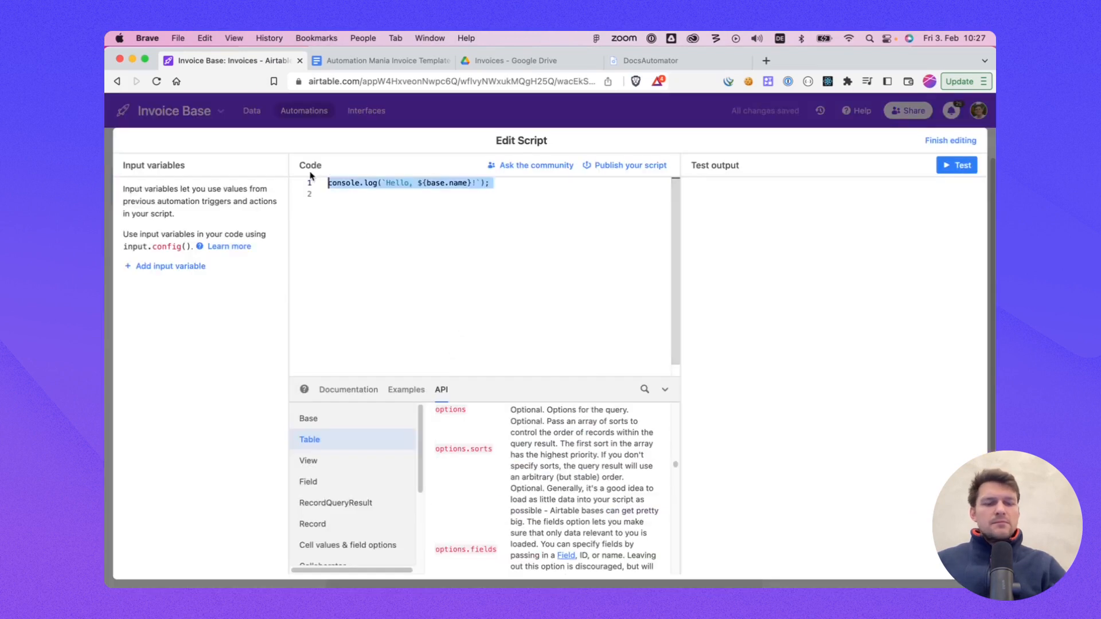
{"action": "key", "text": "BackSpace"}
Step: Copy the DocsAutomator Automation Script snippet, including its API key, and paste it into the script editor
{"action": "left_click", "coordinate": [685, 58]}
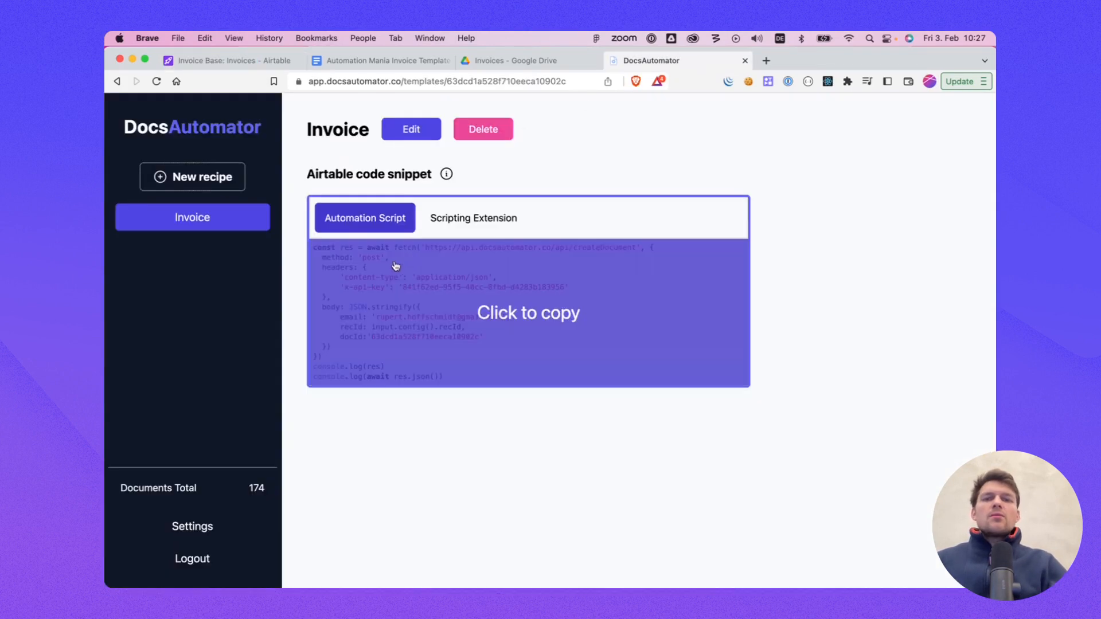
{"action": "left_click", "coordinate": [408, 282]}
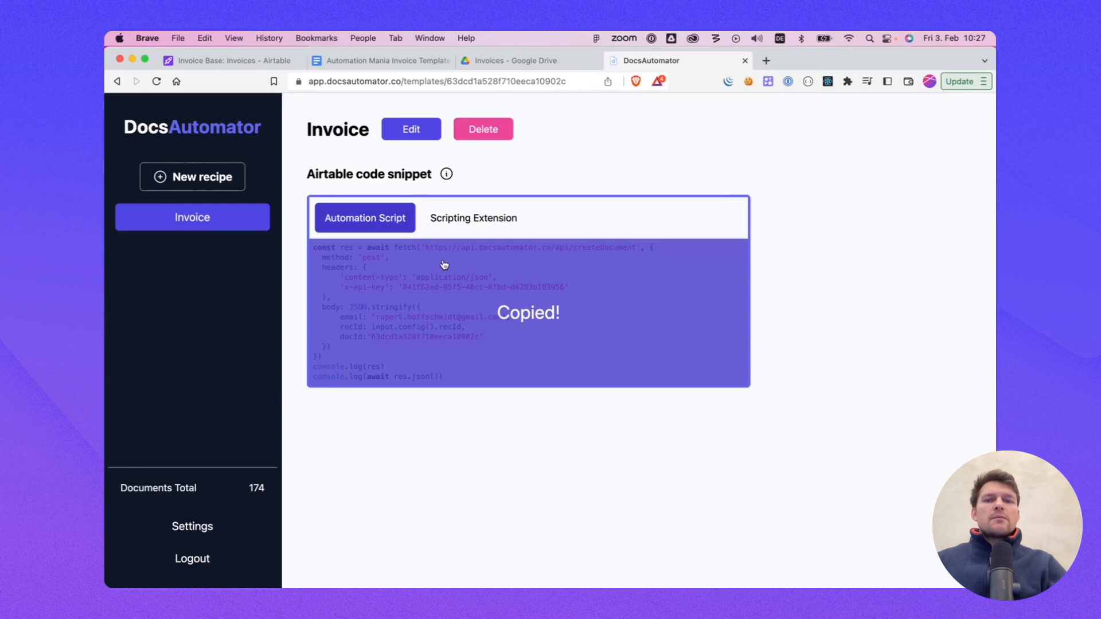
{"action": "left_click", "coordinate": [236, 64]}
{"action": "key", "text": "super+v"}
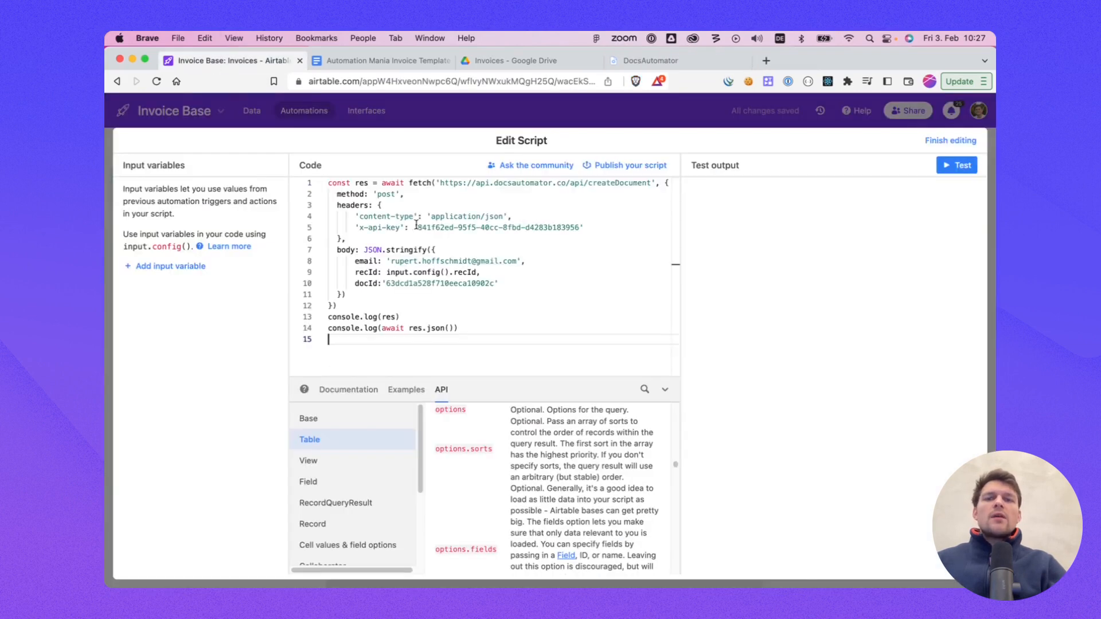
Step: Add an input variable named recId whose value is the trigger record's Airtable record ID
{"action": "left_click", "coordinate": [458, 273]}
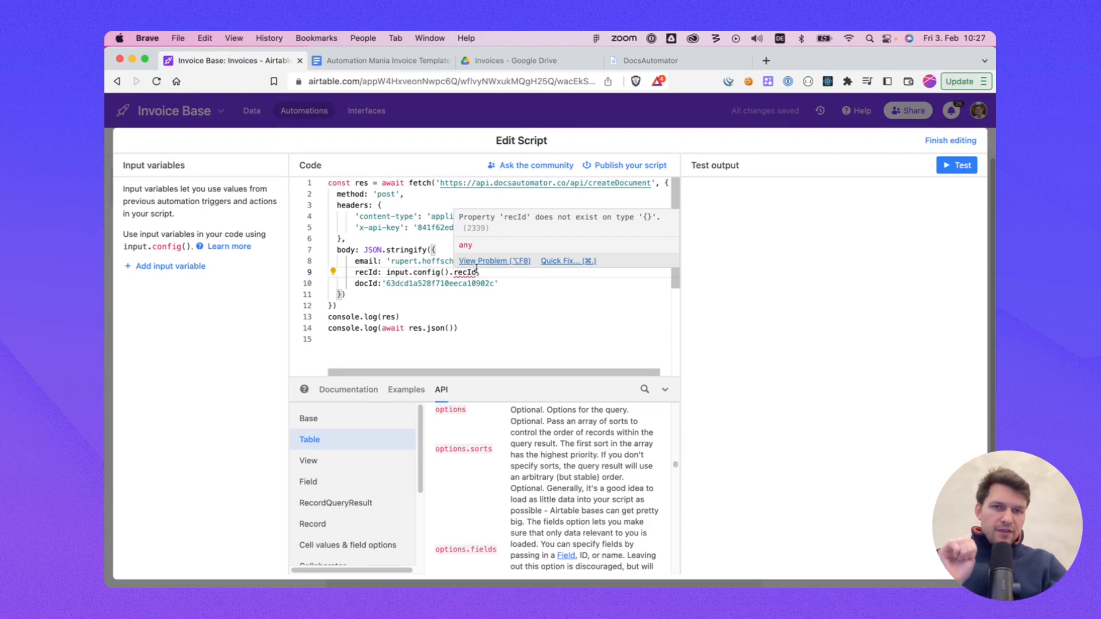
{"action": "double_click", "coordinate": [468, 272]}
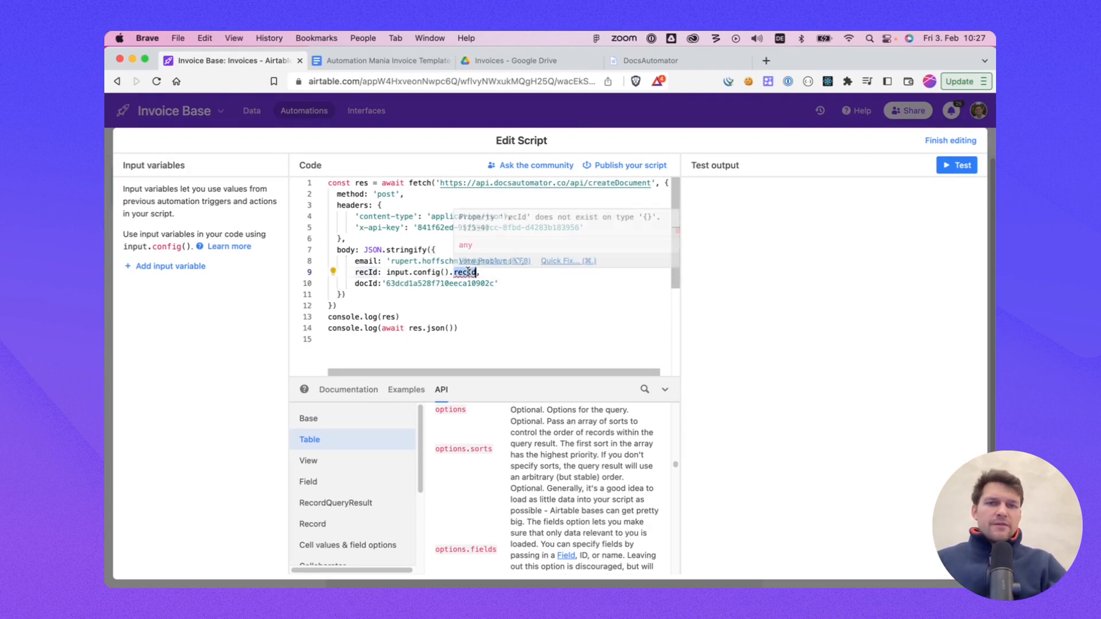
{"action": "left_click", "coordinate": [465, 273]}
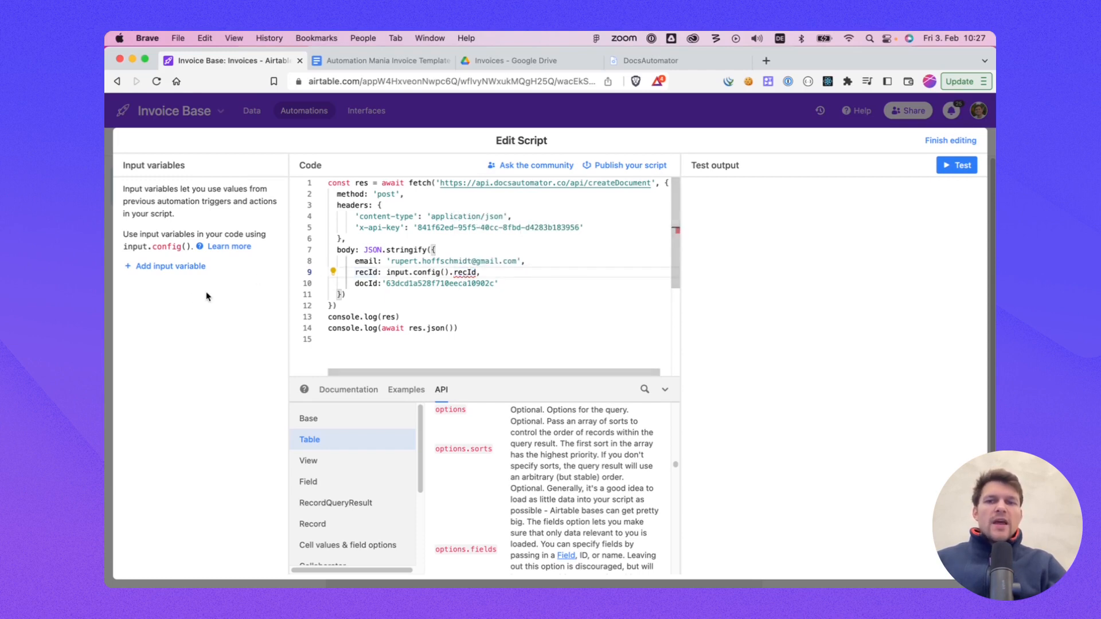
{"action": "left_click", "coordinate": [179, 272]}
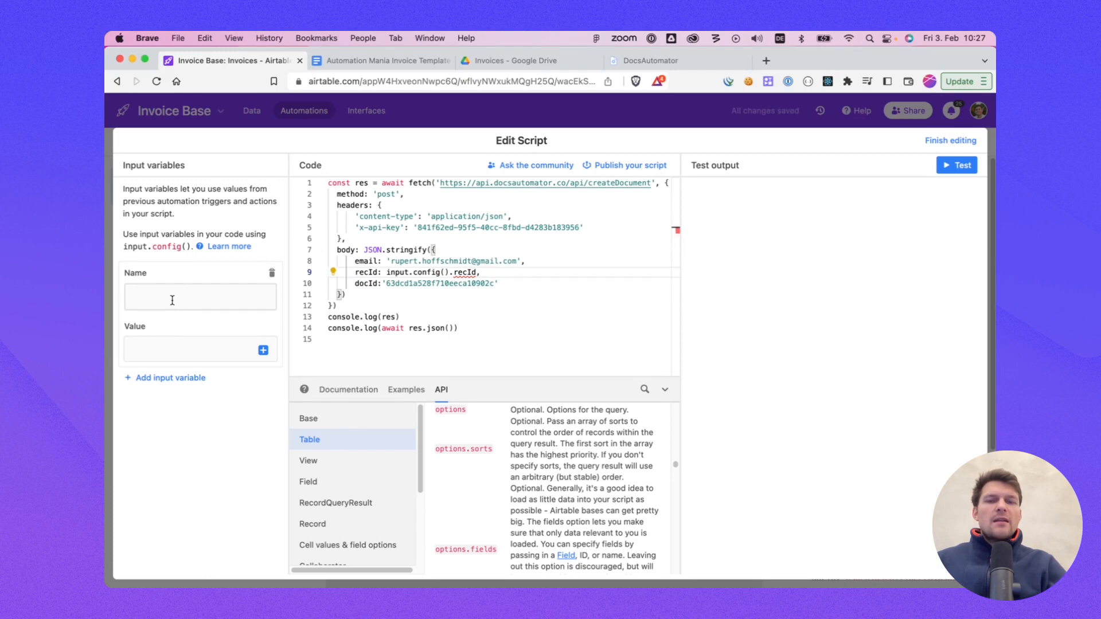
{"action": "type", "text": "recId"}
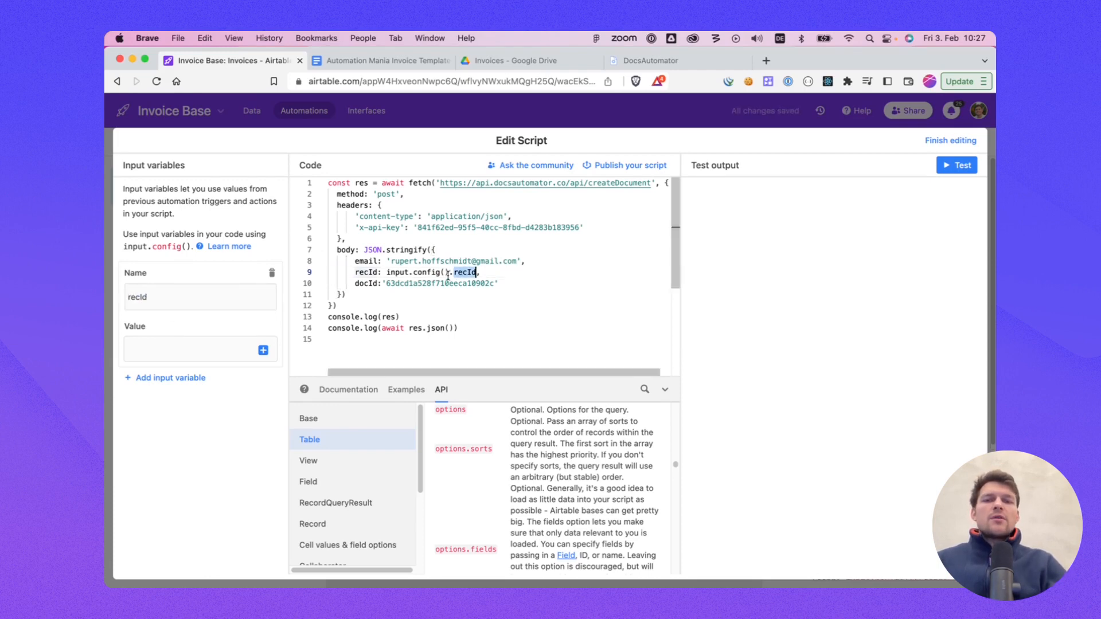
{"action": "left_click", "coordinate": [139, 299]}
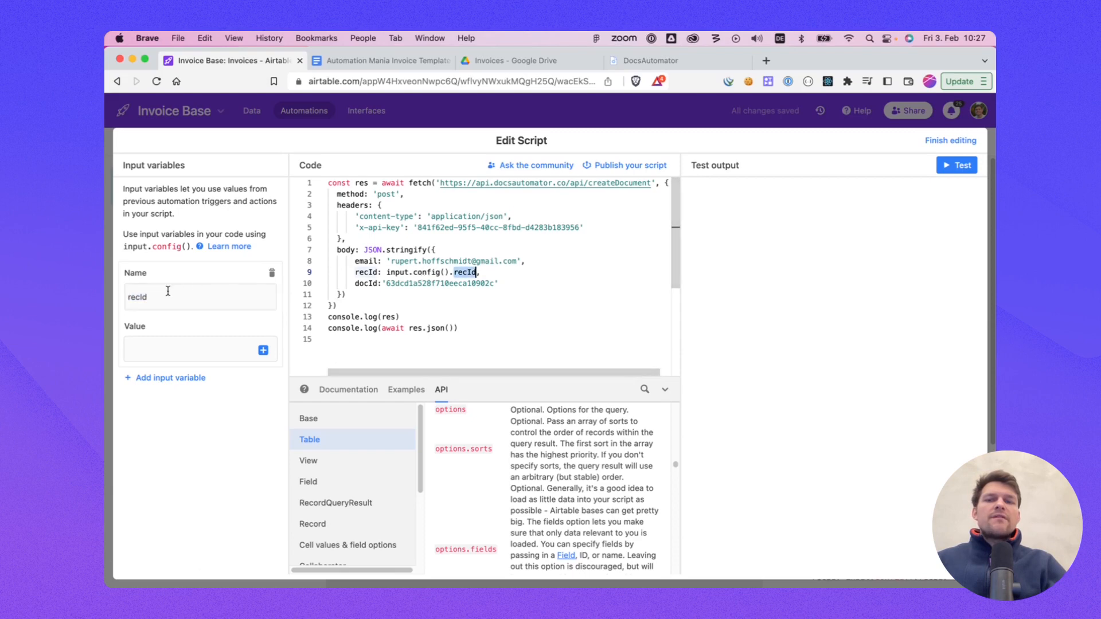
{"action": "left_click", "coordinate": [263, 349]}
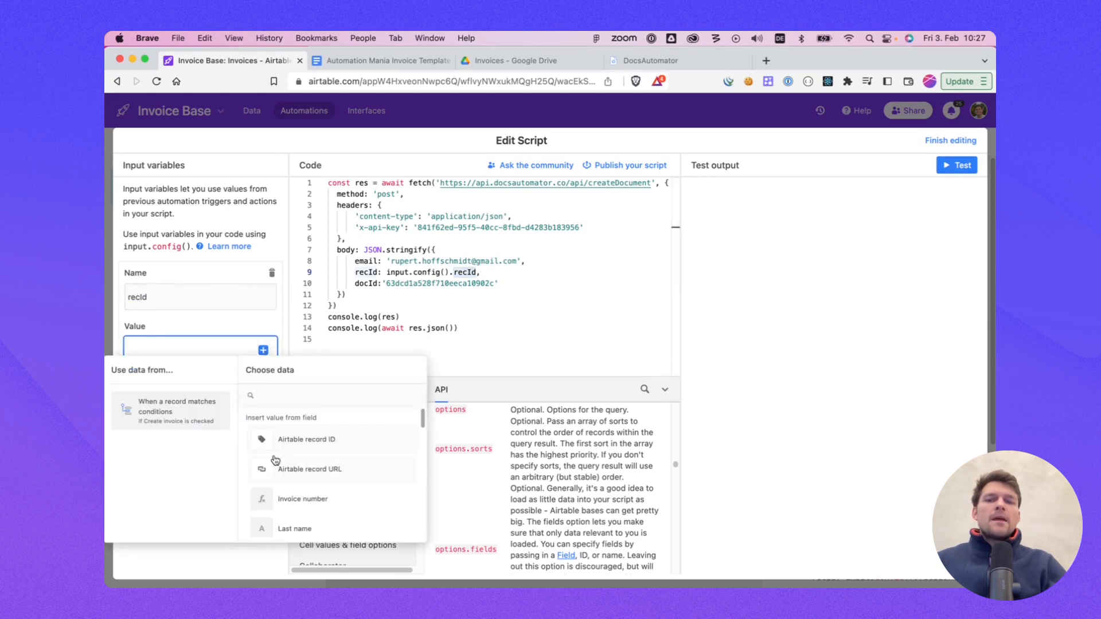
{"action": "left_click", "coordinate": [286, 440]}
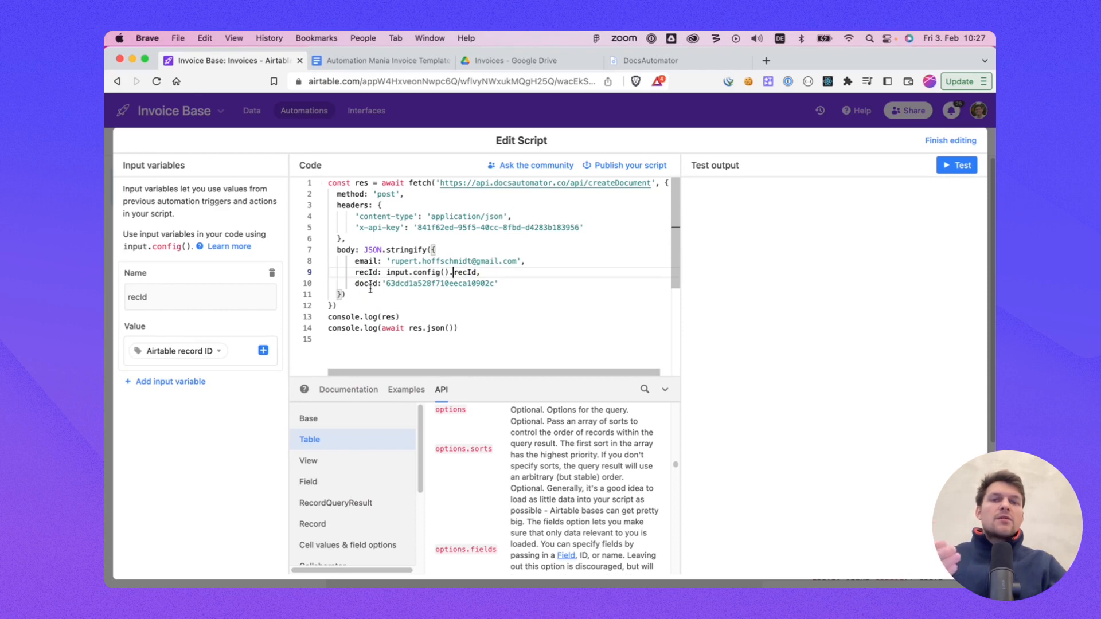
Step: Review the script's input.config().recId reference, finish editing, and switch the automation on
{"action": "left_click", "coordinate": [440, 248]}
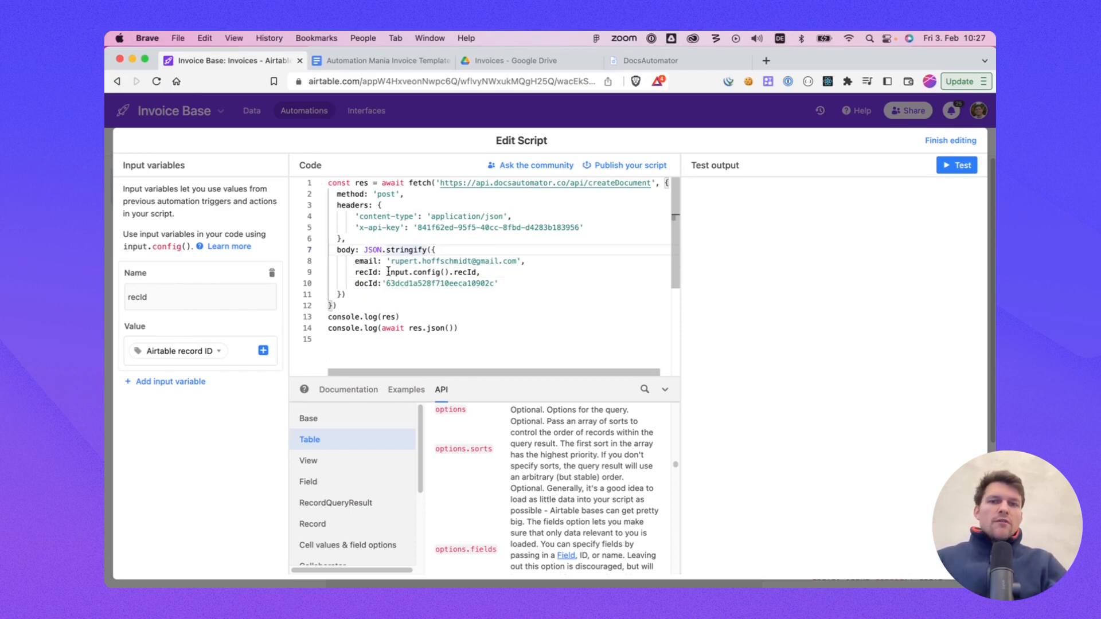
{"action": "left_click_drag", "start_coordinate": [388, 272], "coordinate": [413, 272]}
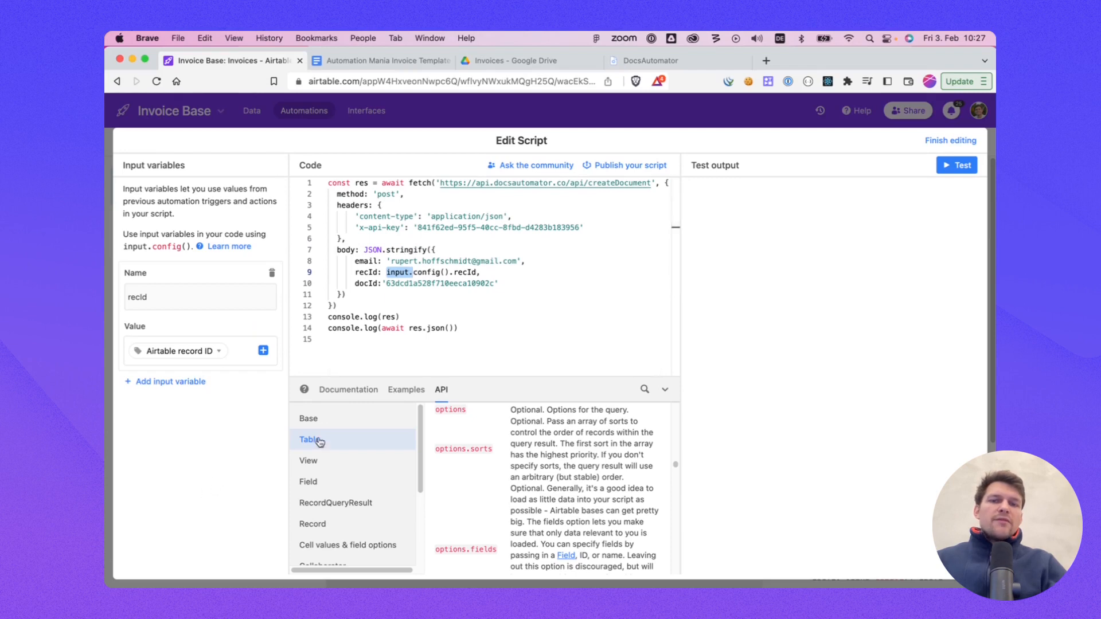
{"action": "left_click", "coordinate": [403, 272]}
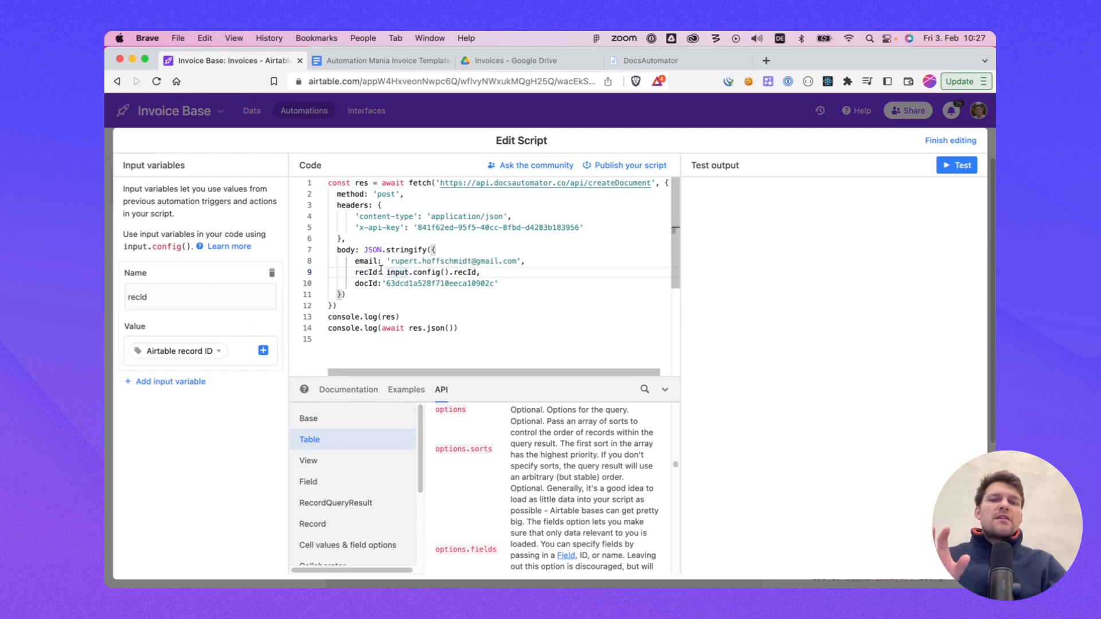
{"action": "mouse_move", "coordinate": [386, 271]}
{"action": "left_mouse_down"}
{"action": "mouse_move", "coordinate": [480, 272]}
{"action": "mouse_move", "coordinate": [385, 273]}
{"action": "left_mouse_up"}
{"action": "left_click", "coordinate": [475, 271]}
{"action": "left_click", "coordinate": [403, 273]}
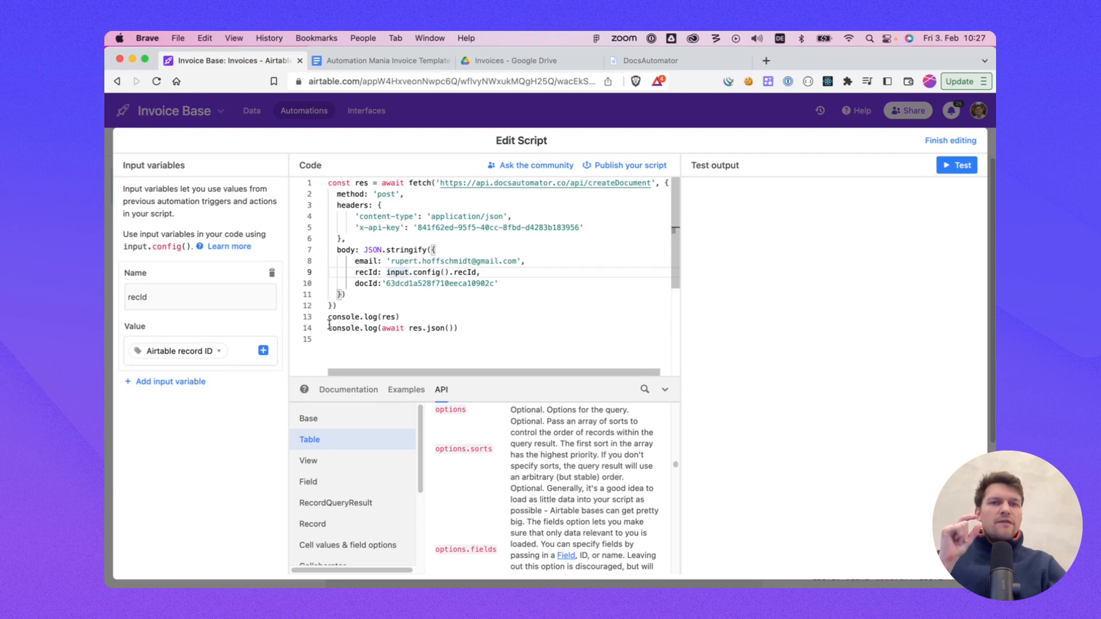
{"action": "left_click", "coordinate": [526, 253]}
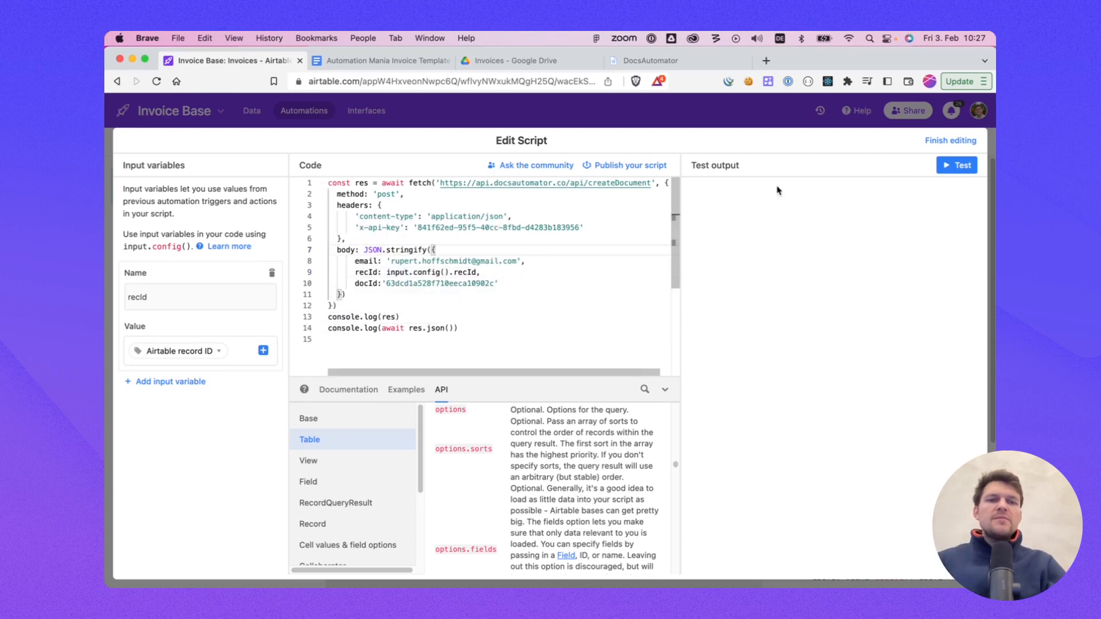
{"action": "left_click", "coordinate": [951, 140]}
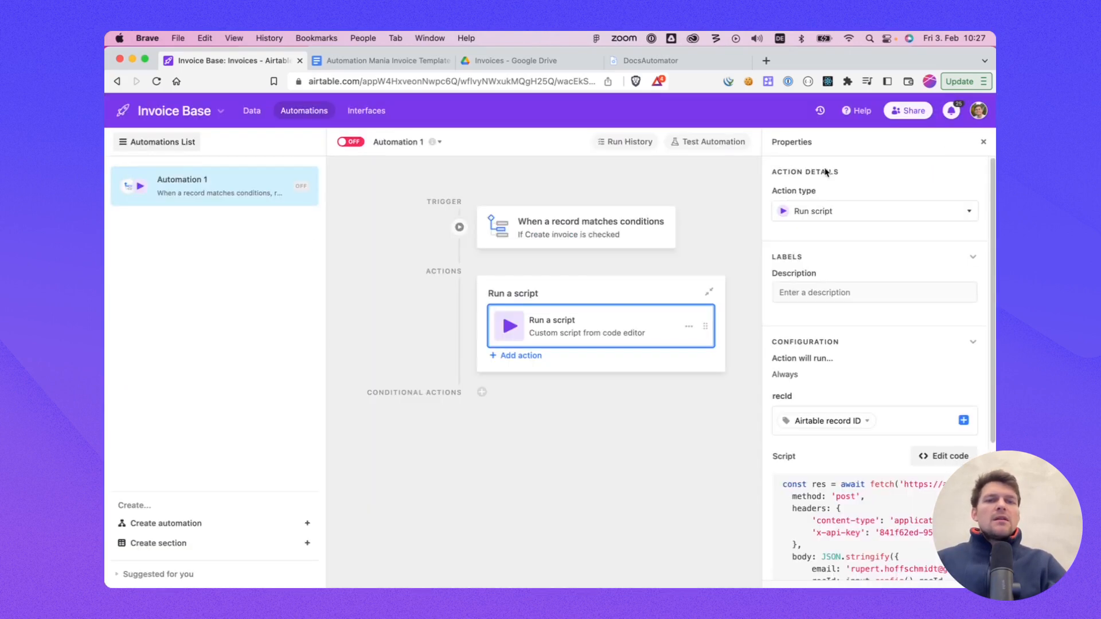
{"action": "left_click", "coordinate": [349, 142]}
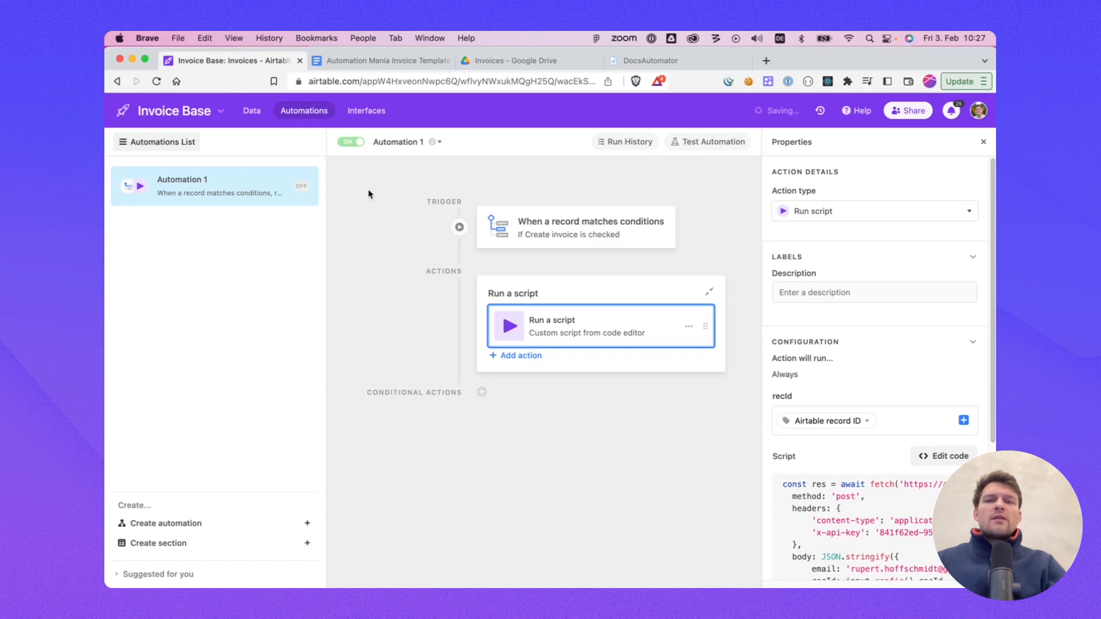
Step: Check the Create invoice checkbox for records 2023 - 3 through 2023 - 7
{"action": "left_click", "coordinate": [252, 110]}
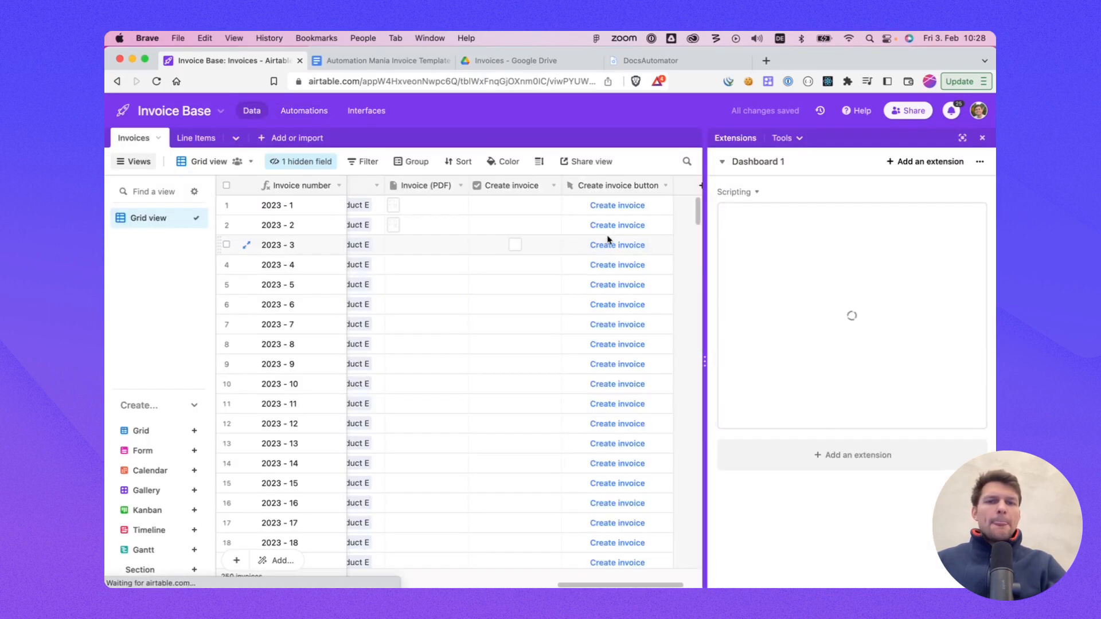
{"action": "left_click", "coordinate": [515, 245]}
{"action": "left_click", "coordinate": [515, 265]}
{"action": "left_click", "coordinate": [515, 285]}
{"action": "left_click", "coordinate": [515, 305]}
{"action": "left_click", "coordinate": [515, 324]}
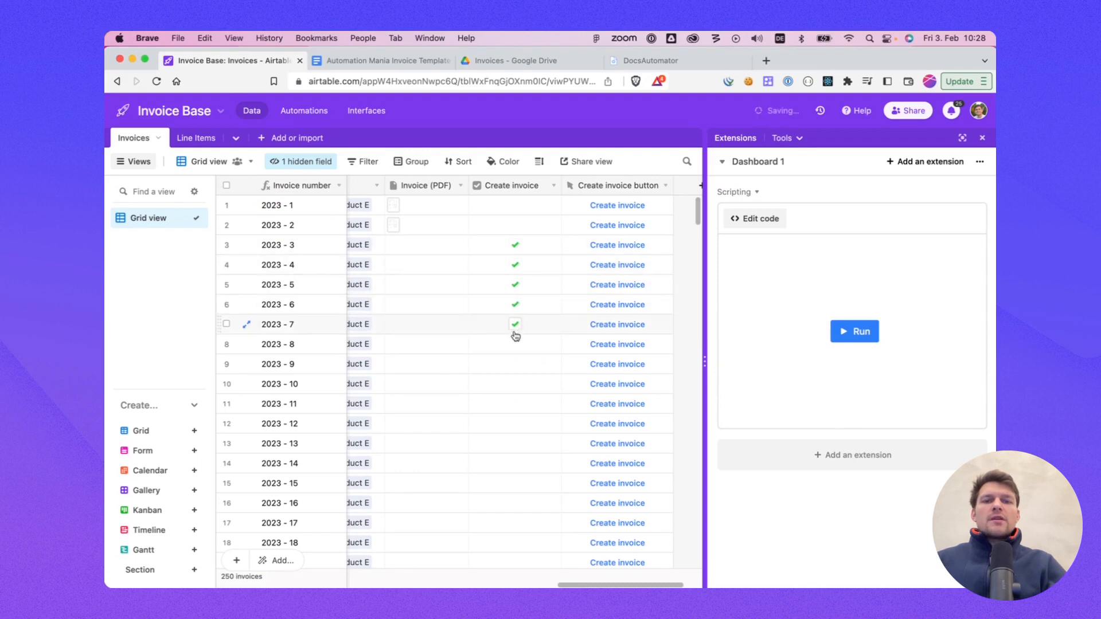
Step: Check the automation's run history, then return to the invoice data
{"action": "left_click", "coordinate": [304, 110]}
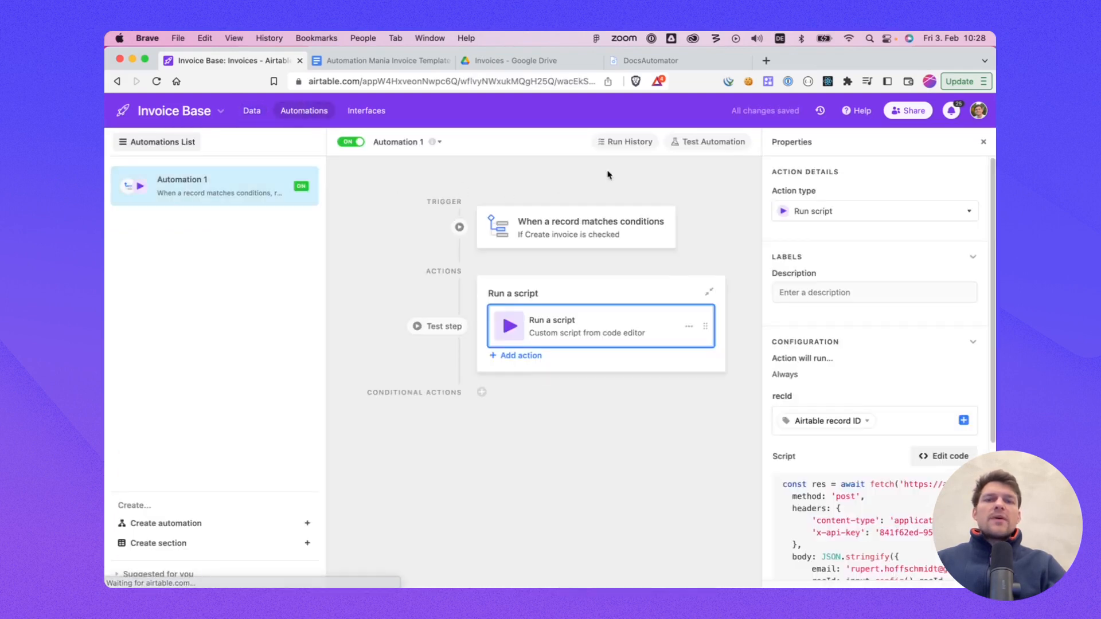
{"action": "left_click", "coordinate": [626, 142]}
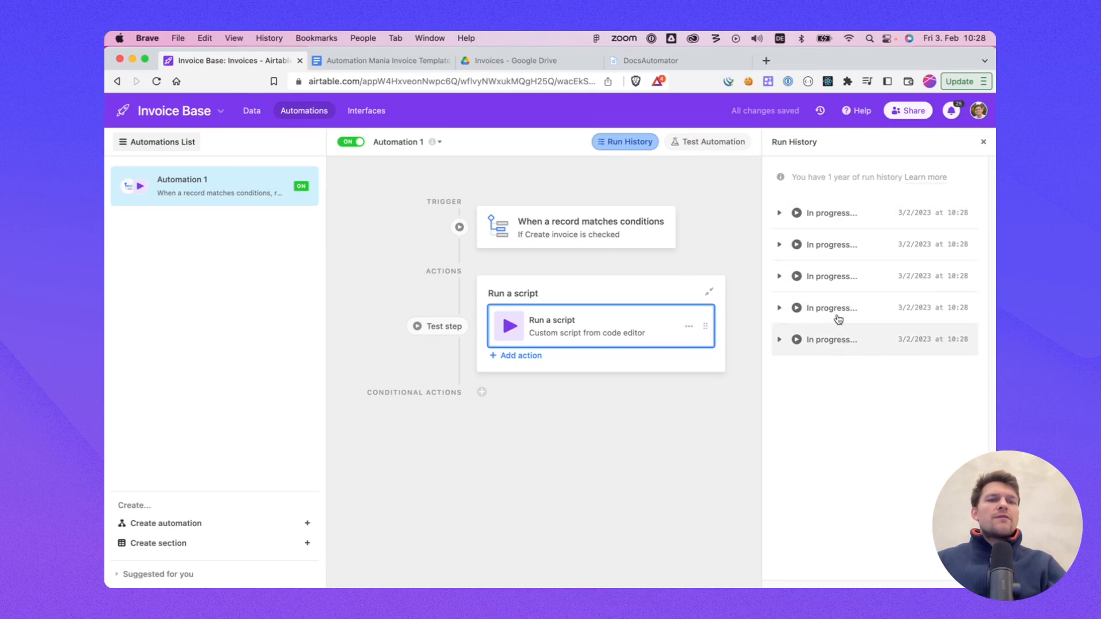
{"action": "left_click", "coordinate": [252, 114]}
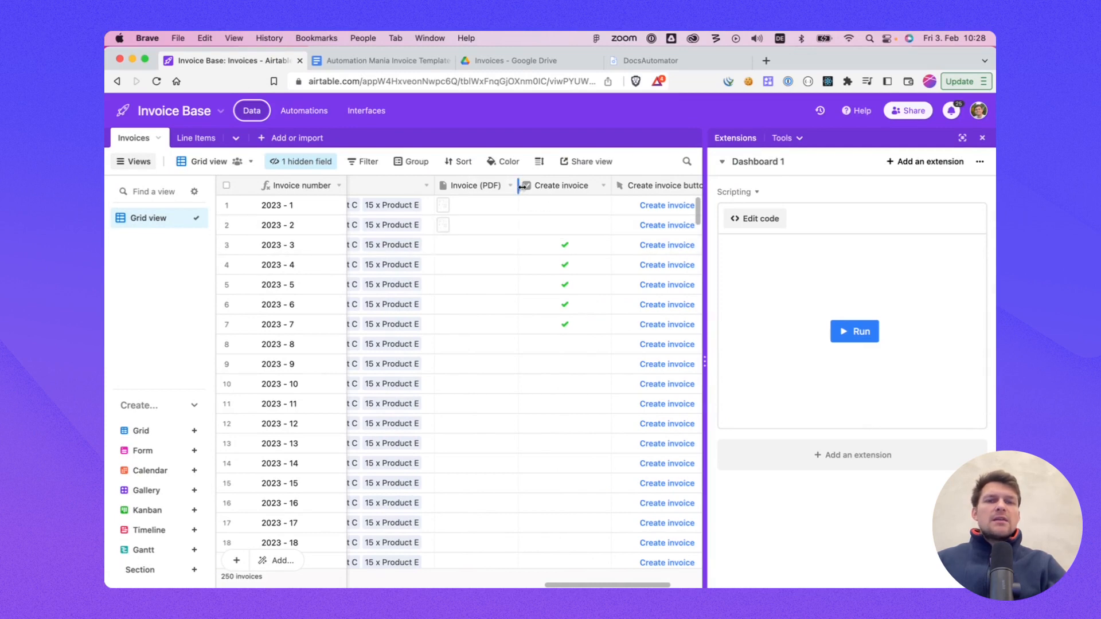
Step: Open and review the generated invoice PDF attached to record 2023 - 7
{"action": "left_click_drag", "start_coordinate": [519, 186], "coordinate": [518, 187]}
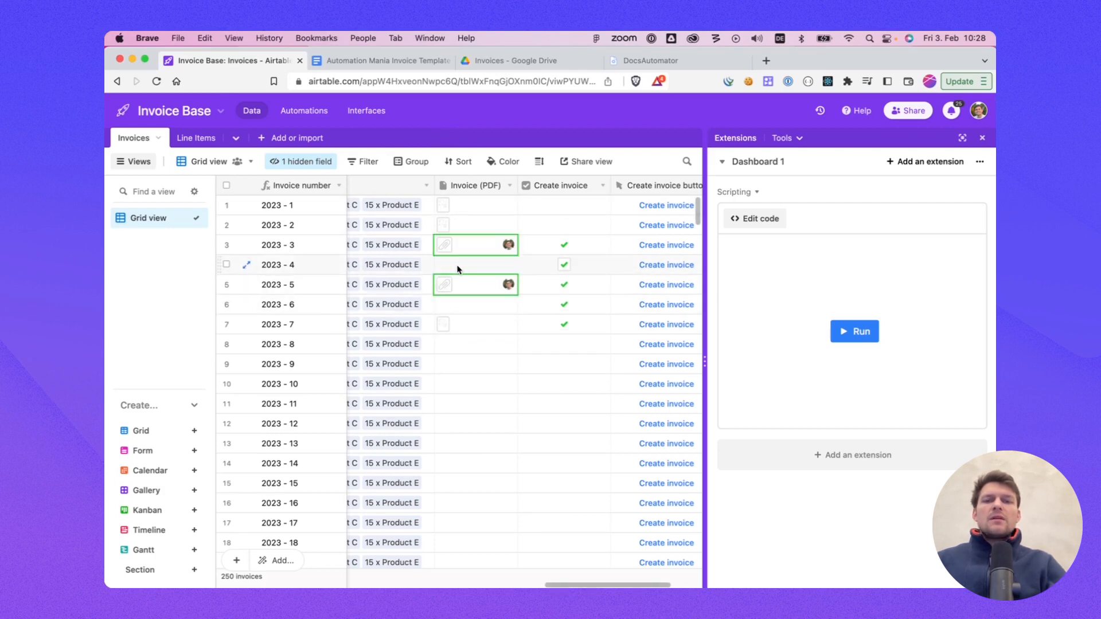
{"action": "double_click", "coordinate": [444, 327]}
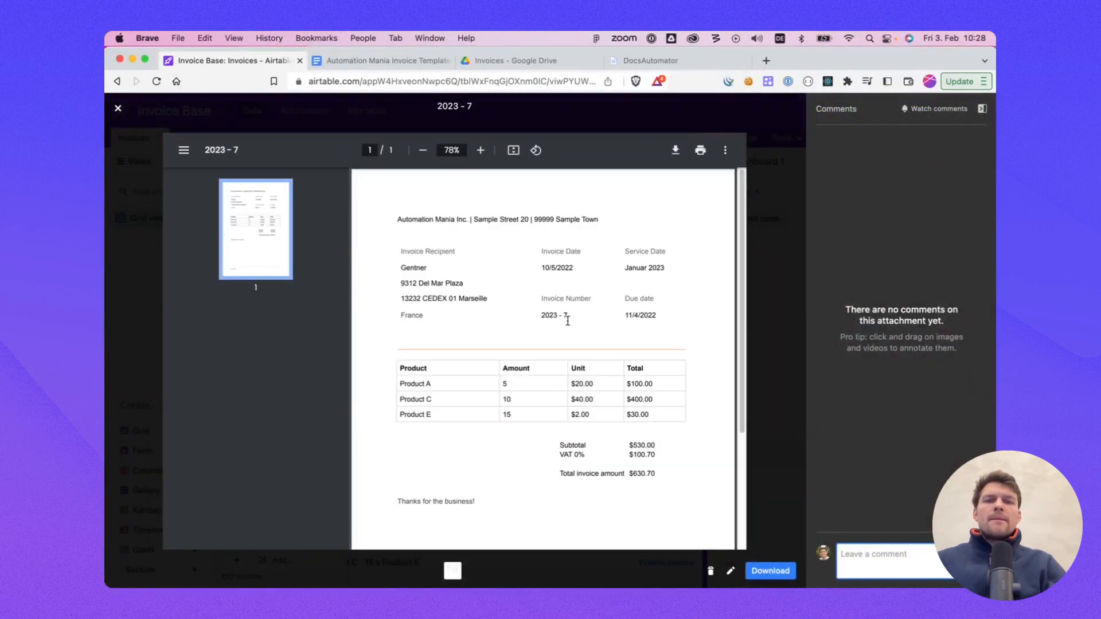
{"action": "left_click_drag", "start_coordinate": [568, 316], "coordinate": [538, 316]}
{"action": "left_click", "coordinate": [377, 306]}
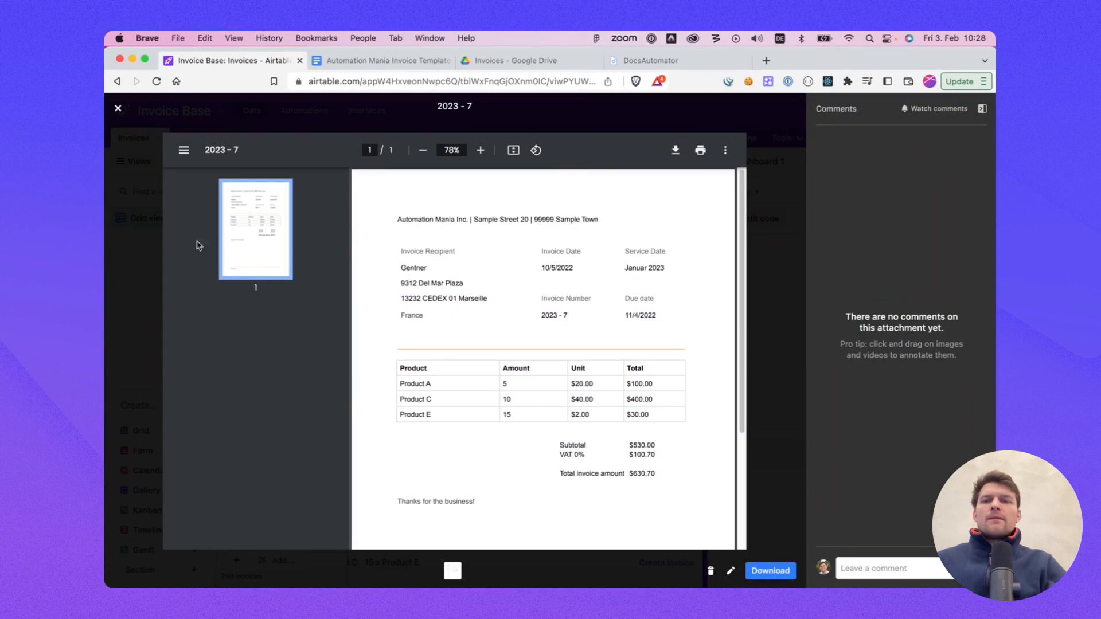
{"action": "left_click", "coordinate": [152, 243]}
{"action": "left_click", "coordinate": [446, 323]}
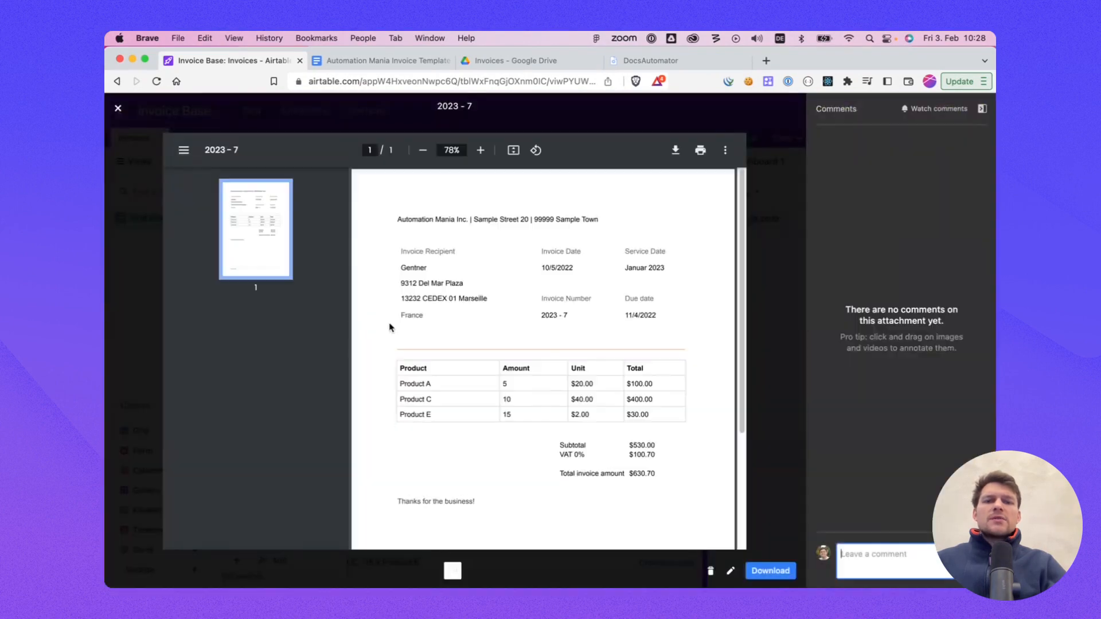
{"action": "double_click", "coordinate": [410, 299]}
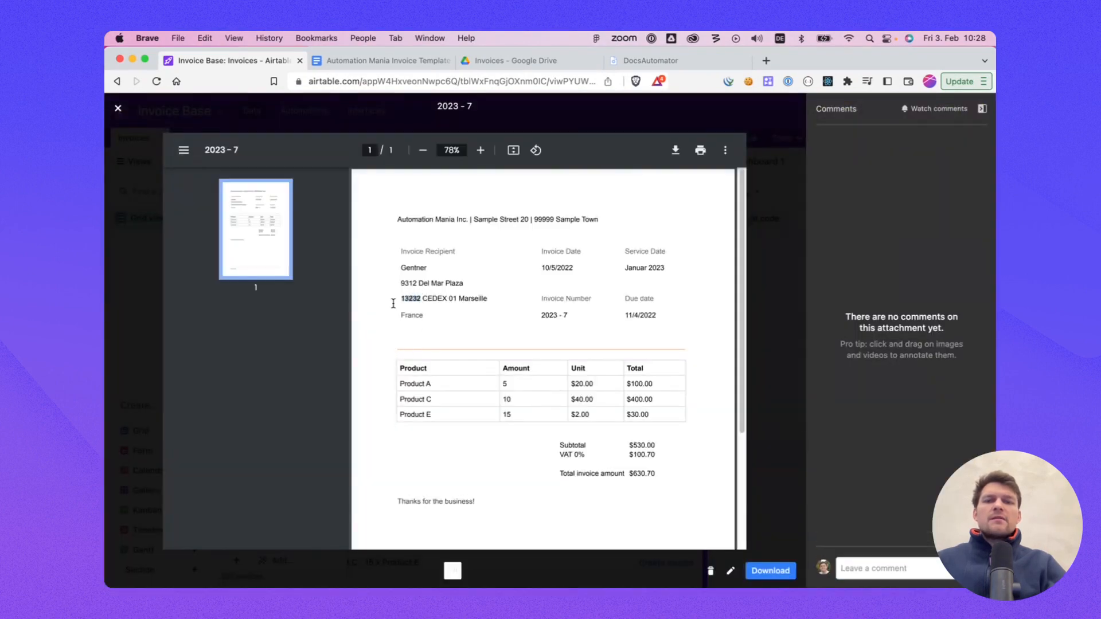
{"action": "left_click", "coordinate": [147, 248]}
{"action": "left_click", "coordinate": [447, 305]}
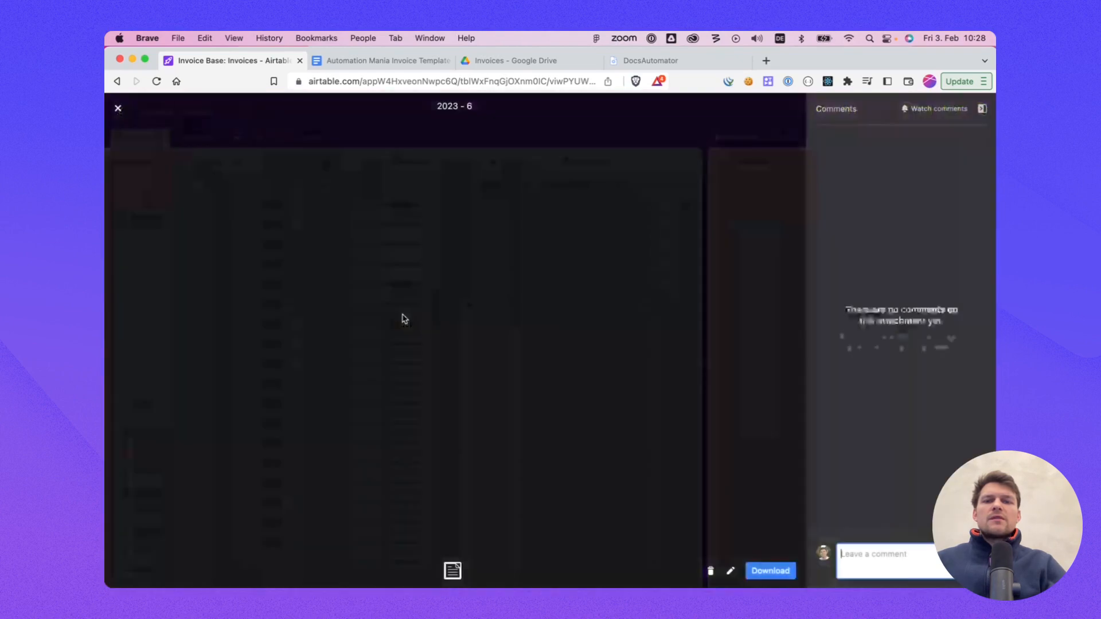
{"action": "key", "text": "Escape"}
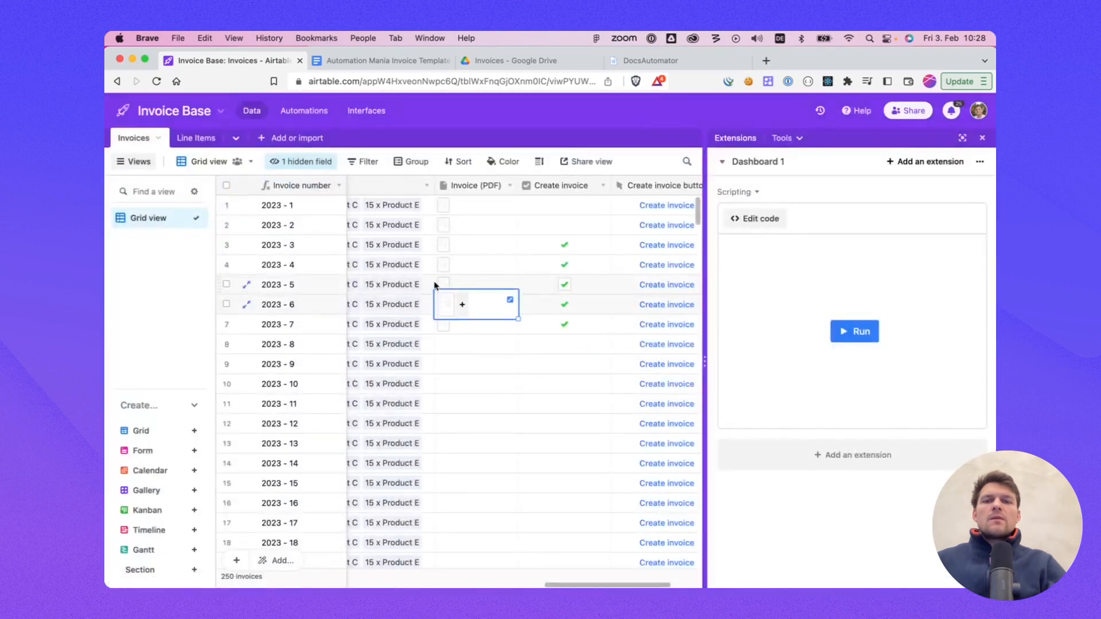